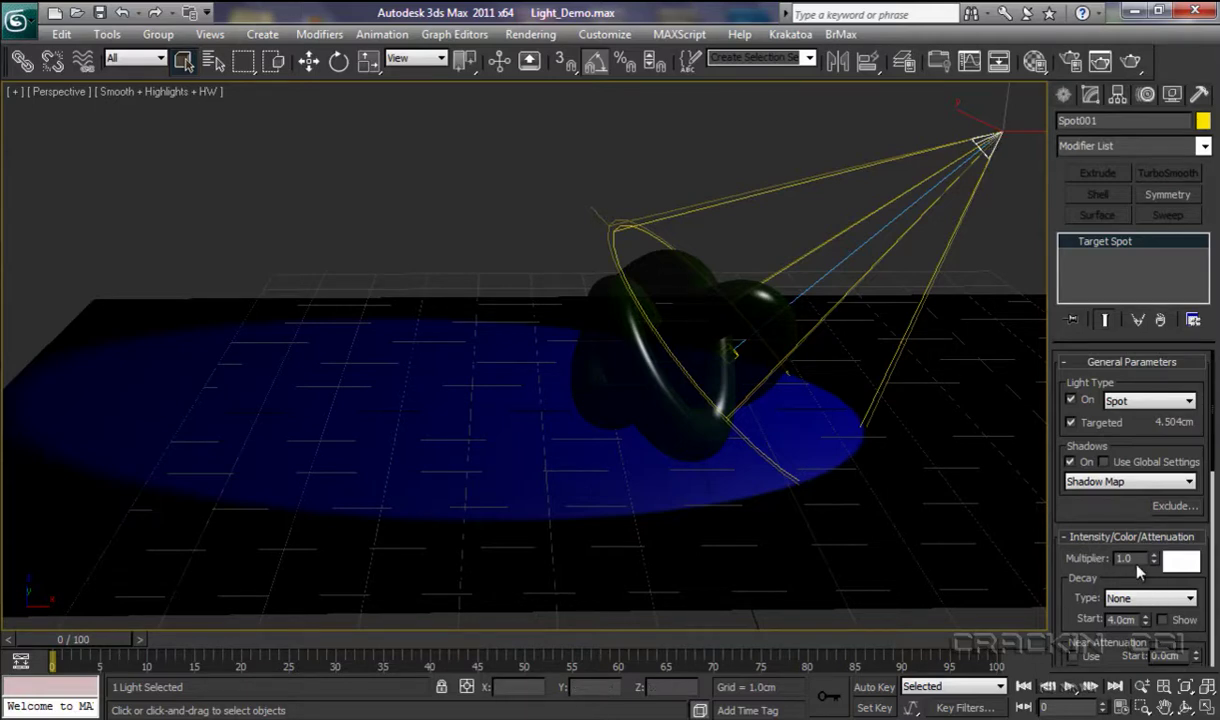
Raise Spot001's Multiplier to 1.49 and scrub the timeline to check for animation
mouse_move(1153, 558)
left_mouse_down()
mouse_move(1152, 437)
mouse_move(1167, 541)
mouse_move(1147, 566)
left_mouse_up()
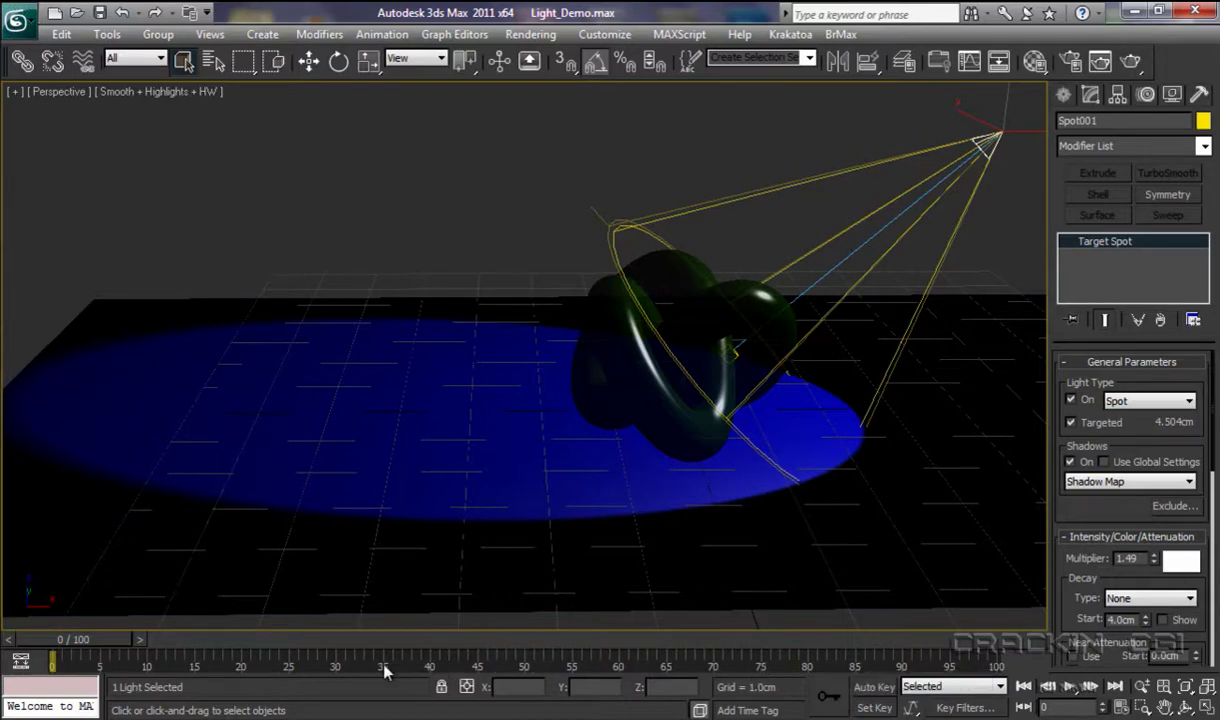
mouse_move(79, 640)
left_mouse_down()
mouse_move(371, 658)
mouse_move(52, 660)
left_mouse_up()
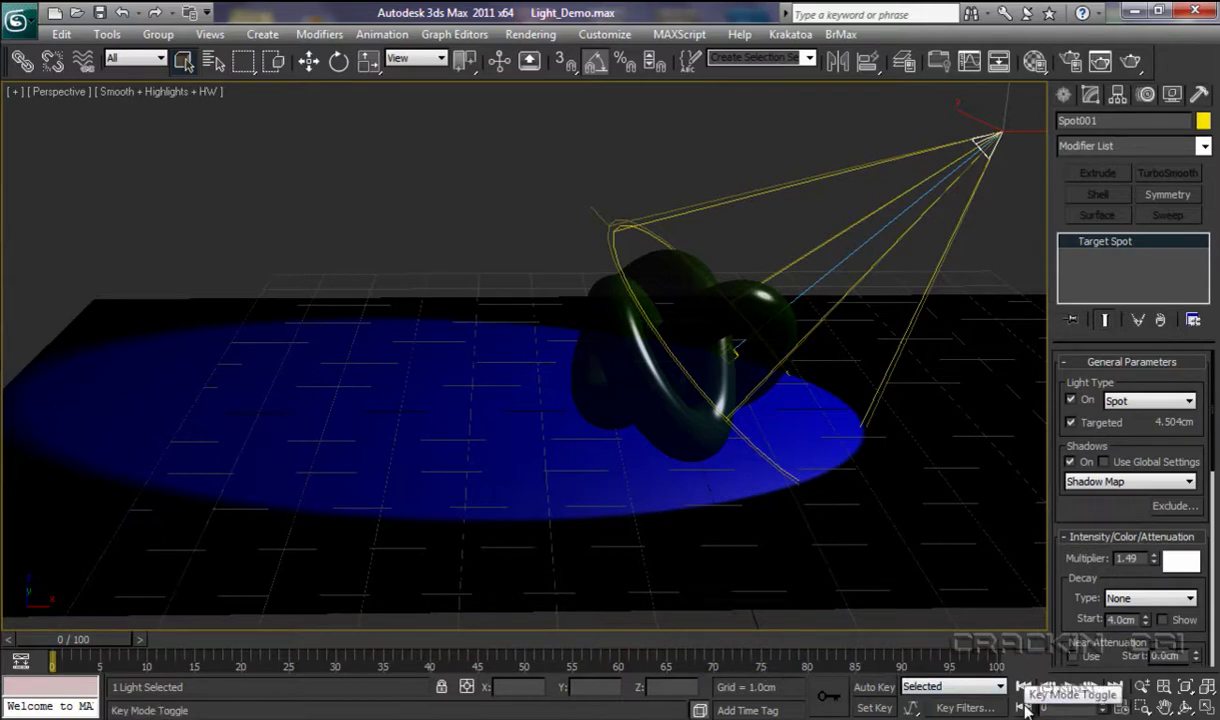
Toggle Key Mode on and off, then switch Auto Key recording on at frame 0
left_click(1025, 708)
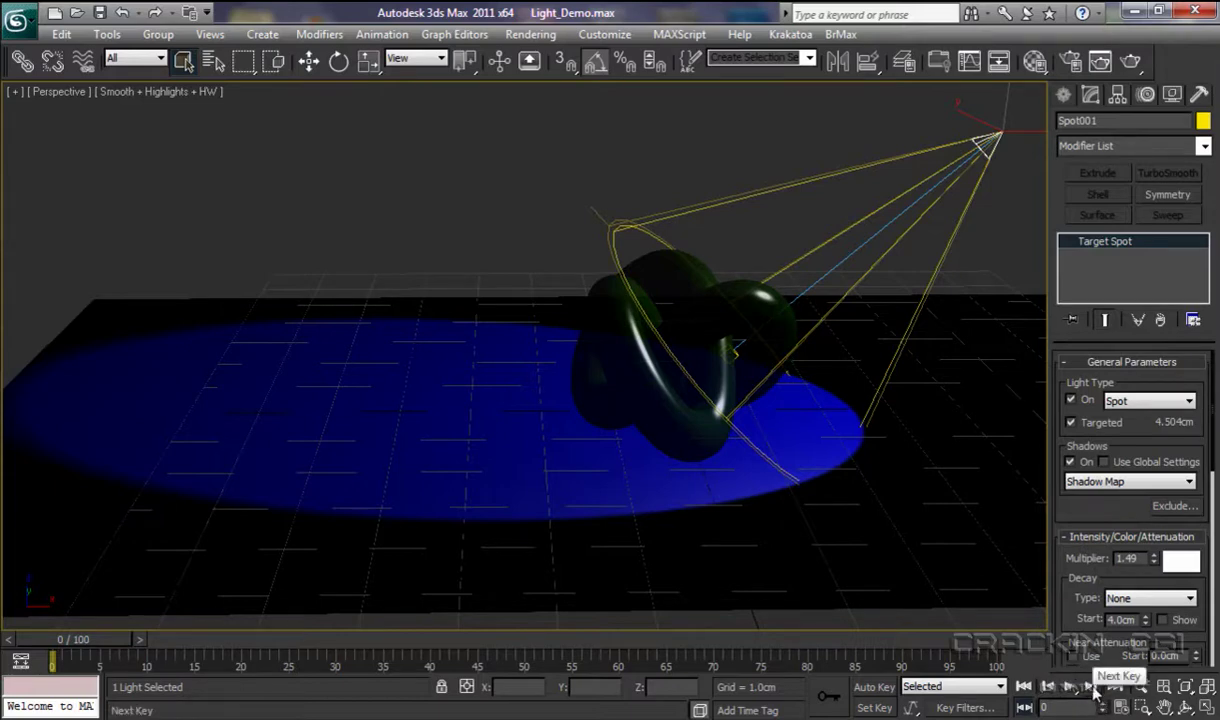
left_click(1025, 708)
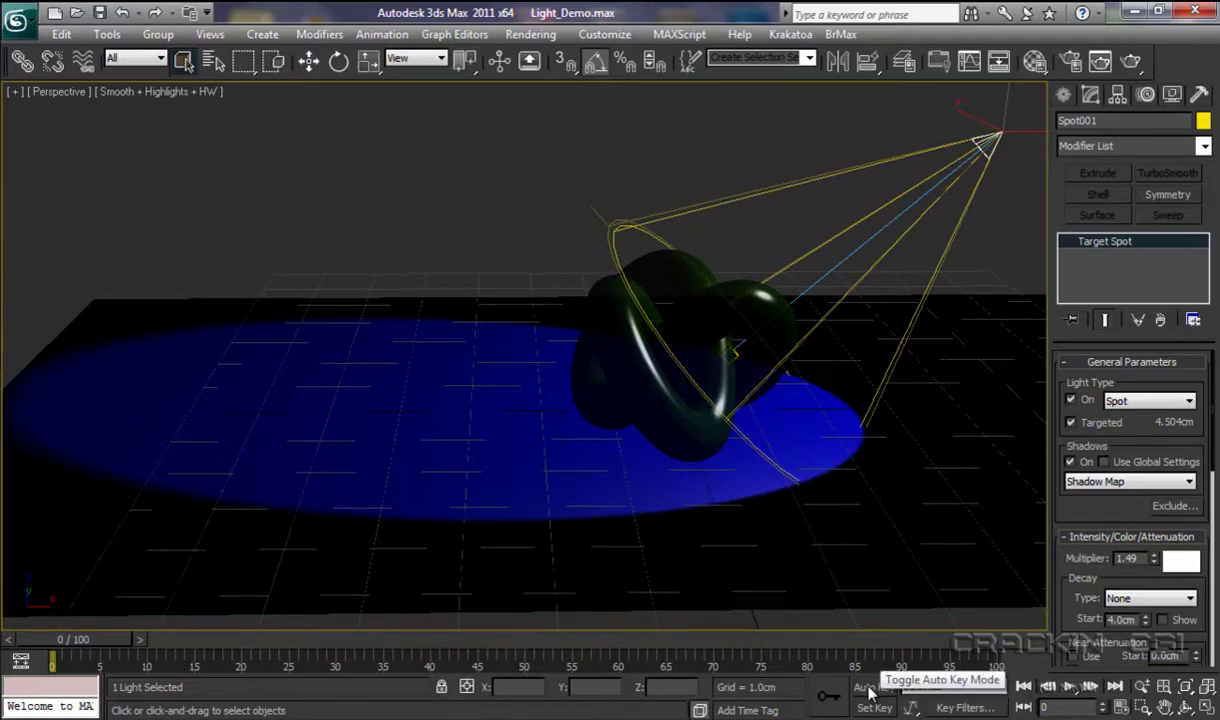
left_click(870, 688)
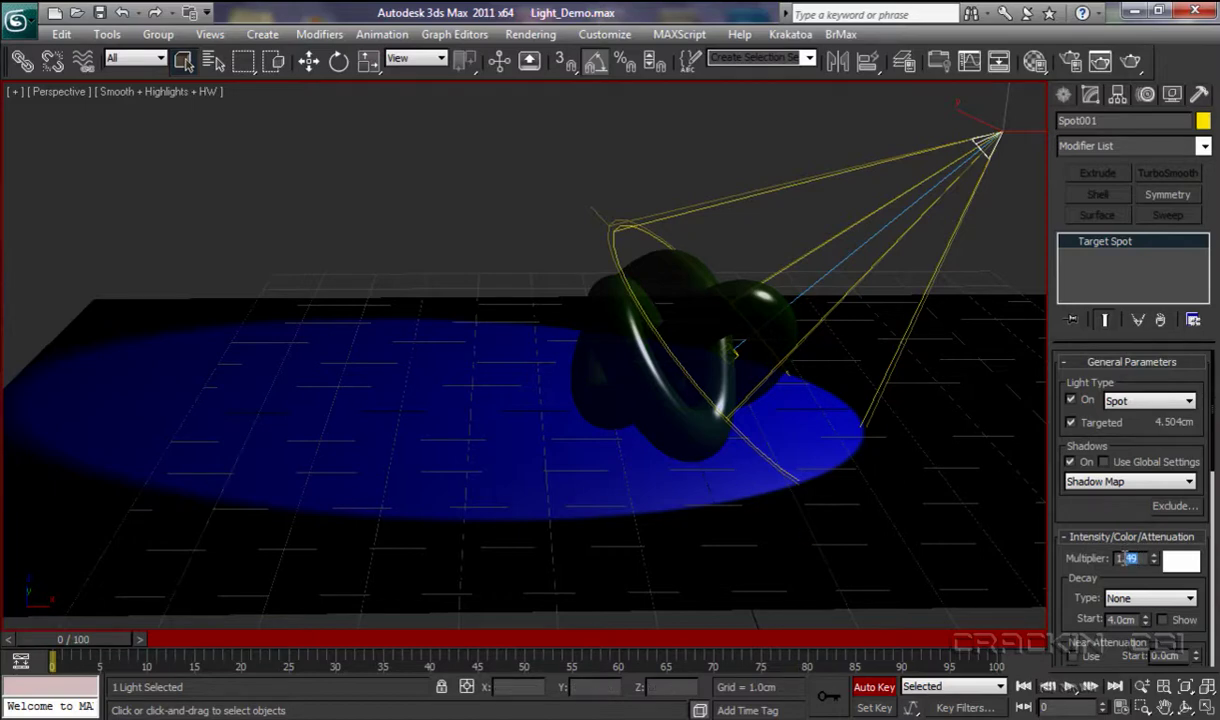
Key the Multiplier at 1.0 on frame 0, bright on frame 10, and dimmer on frame 25
double_click(1120, 559)
type("1.0")
key("Return")
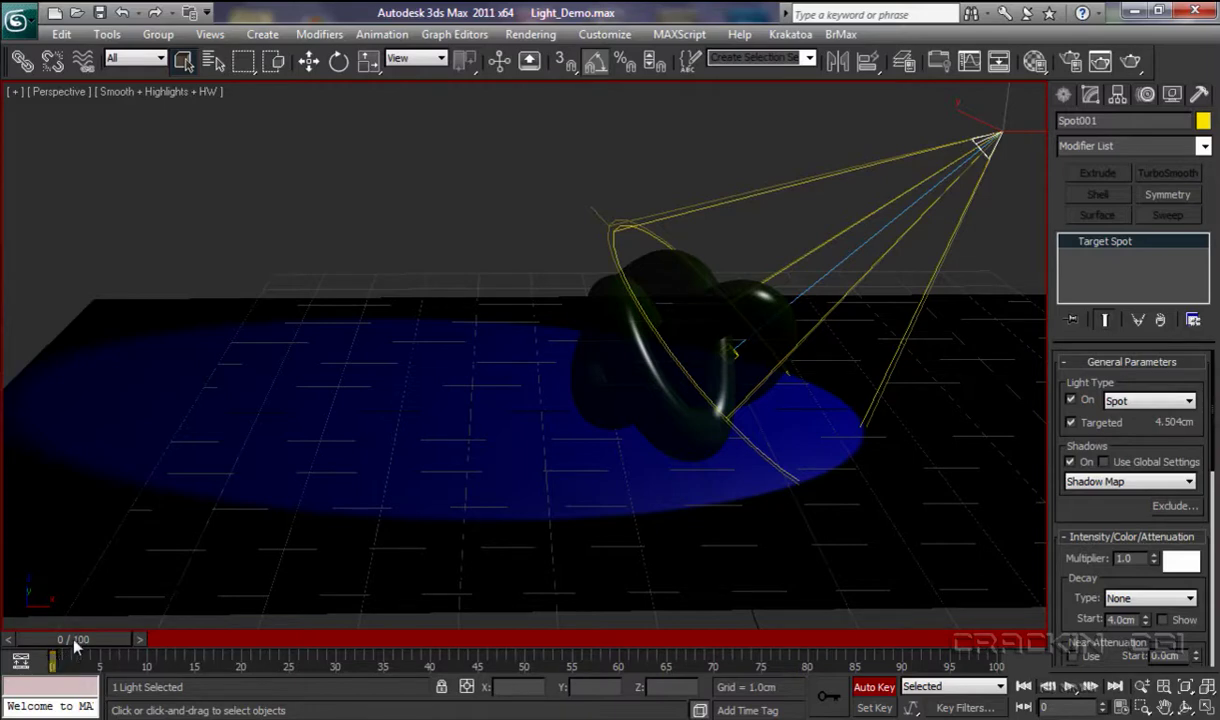
left_click_drag(76, 645, 166, 649)
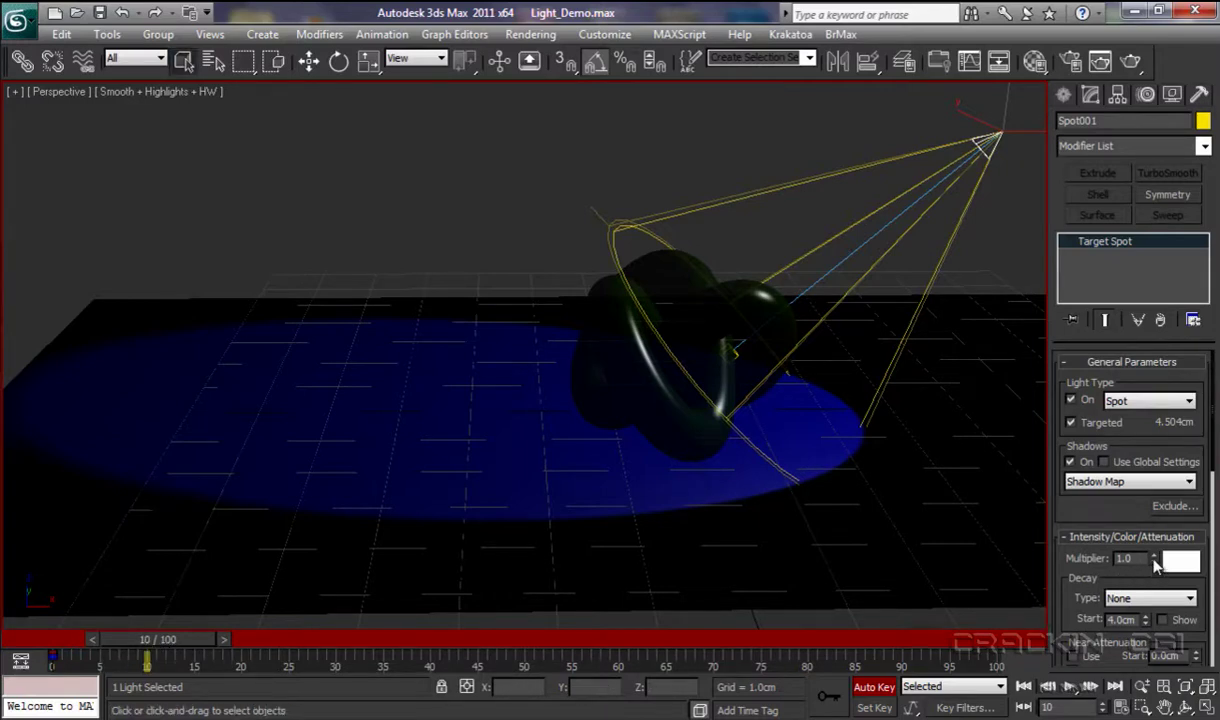
left_click_drag(1155, 560, 1155, 226)
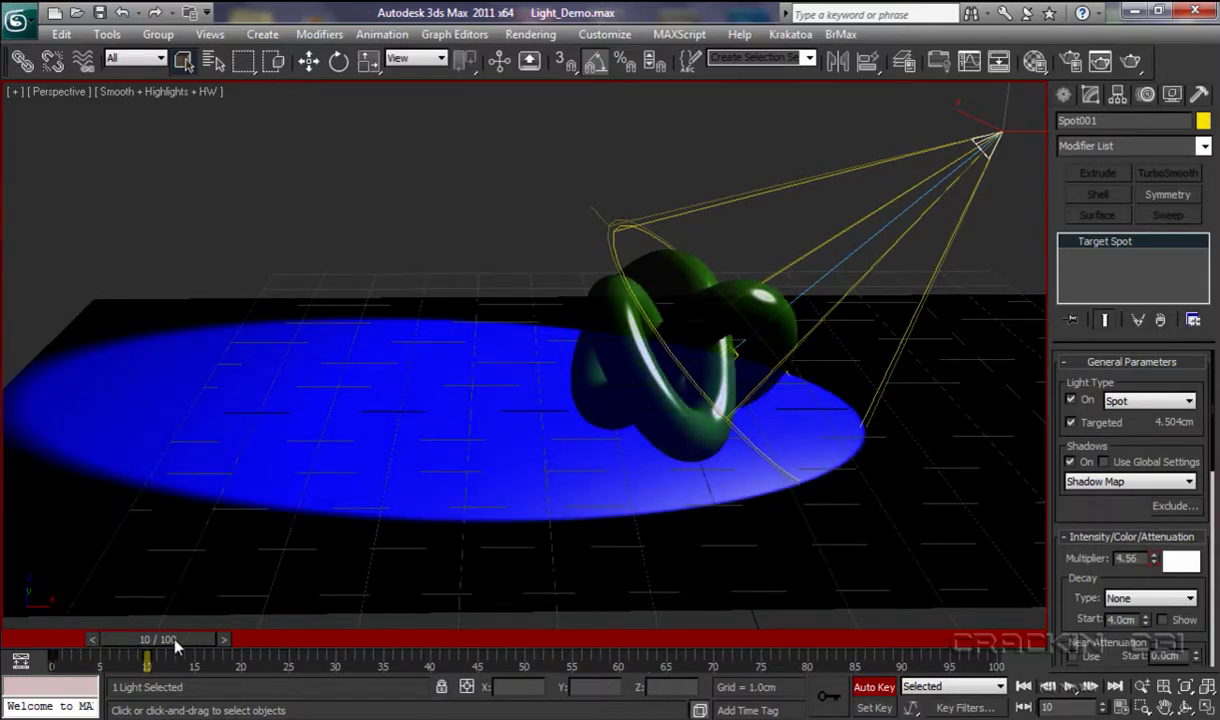
left_click_drag(182, 645, 321, 653)
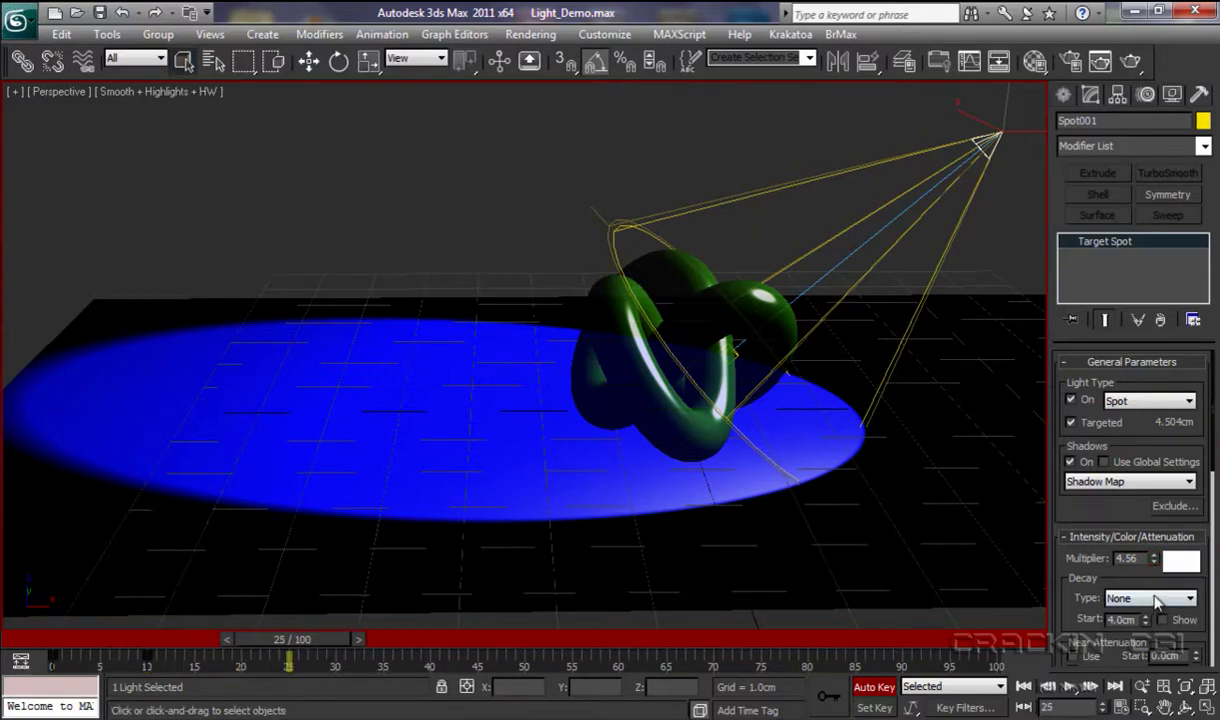
type("2.417")
key("Return")
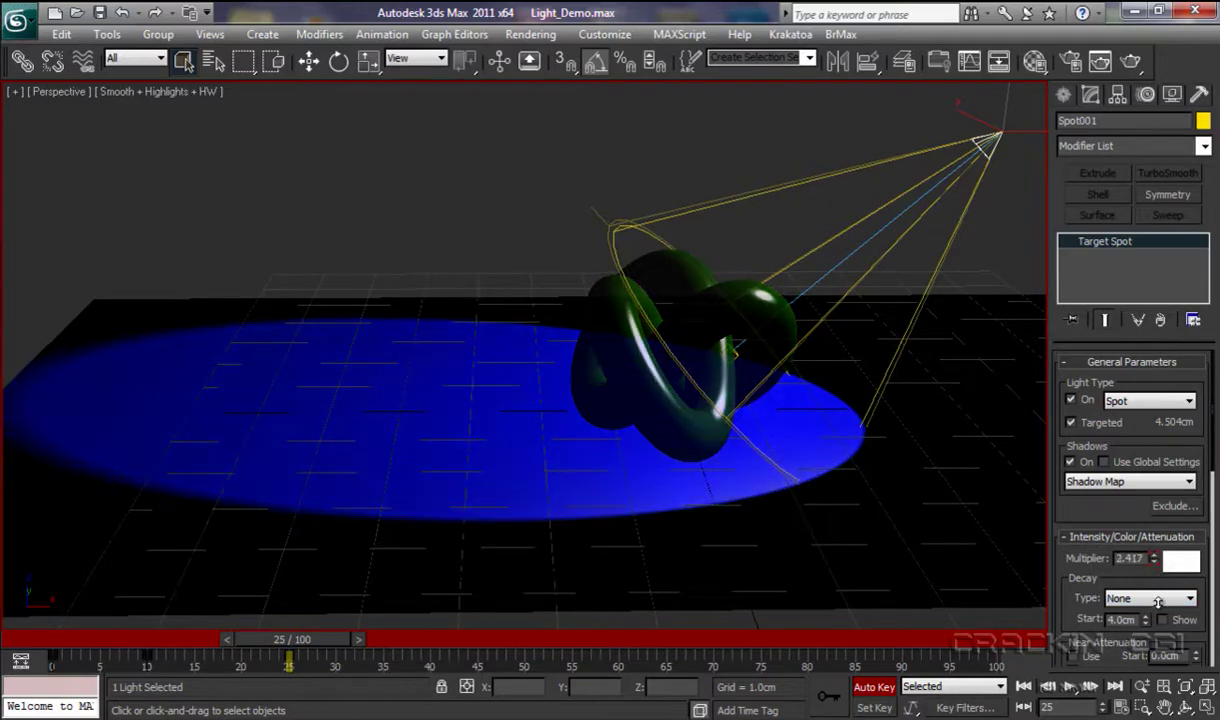
left_click_drag(1158, 601, 1158, 630)
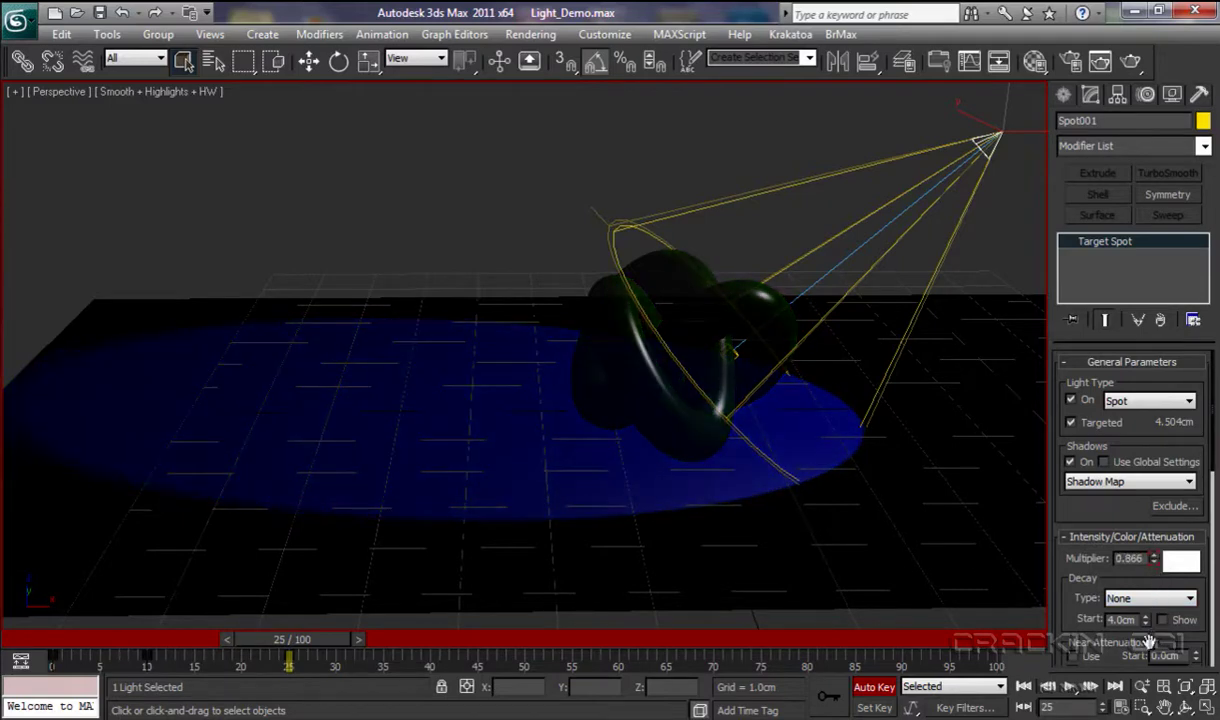
Key the Multiplier bright at frame 45, 0.0 at frame 65 and 1.0 at frame 90
left_click_drag(310, 645, 497, 652)
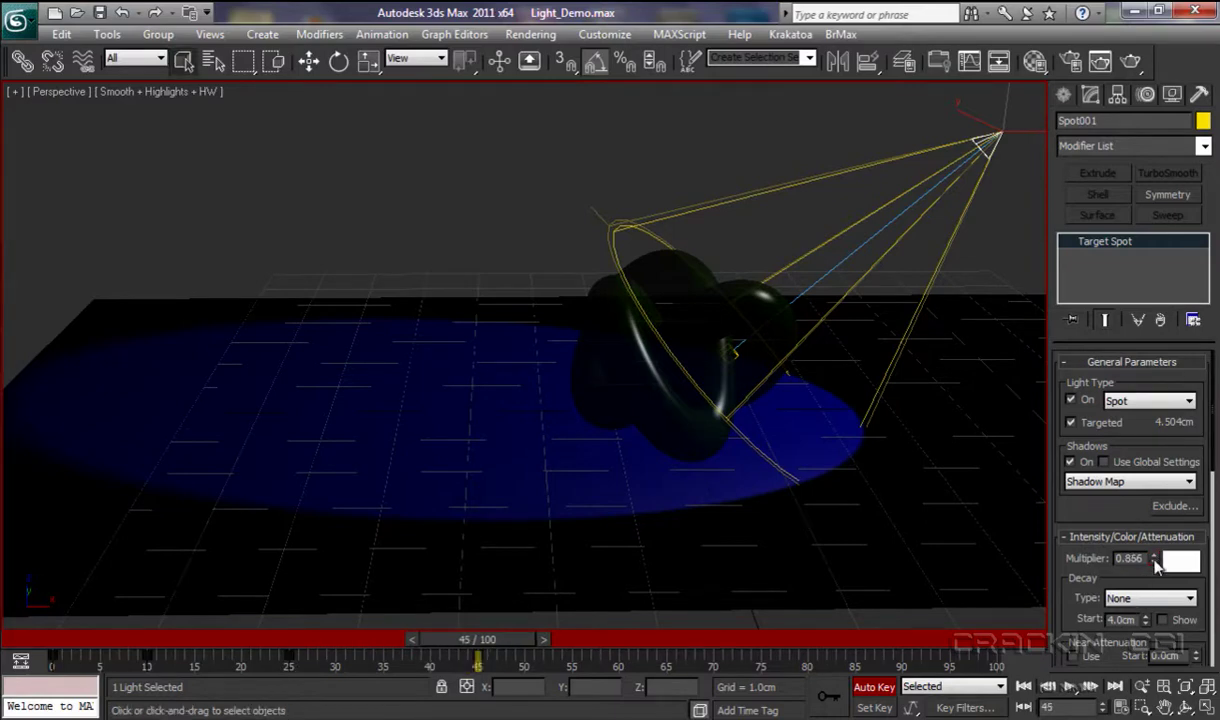
mouse_move(1155, 558)
left_mouse_down()
mouse_move(1172, 306)
mouse_move(1125, 240)
left_mouse_up()
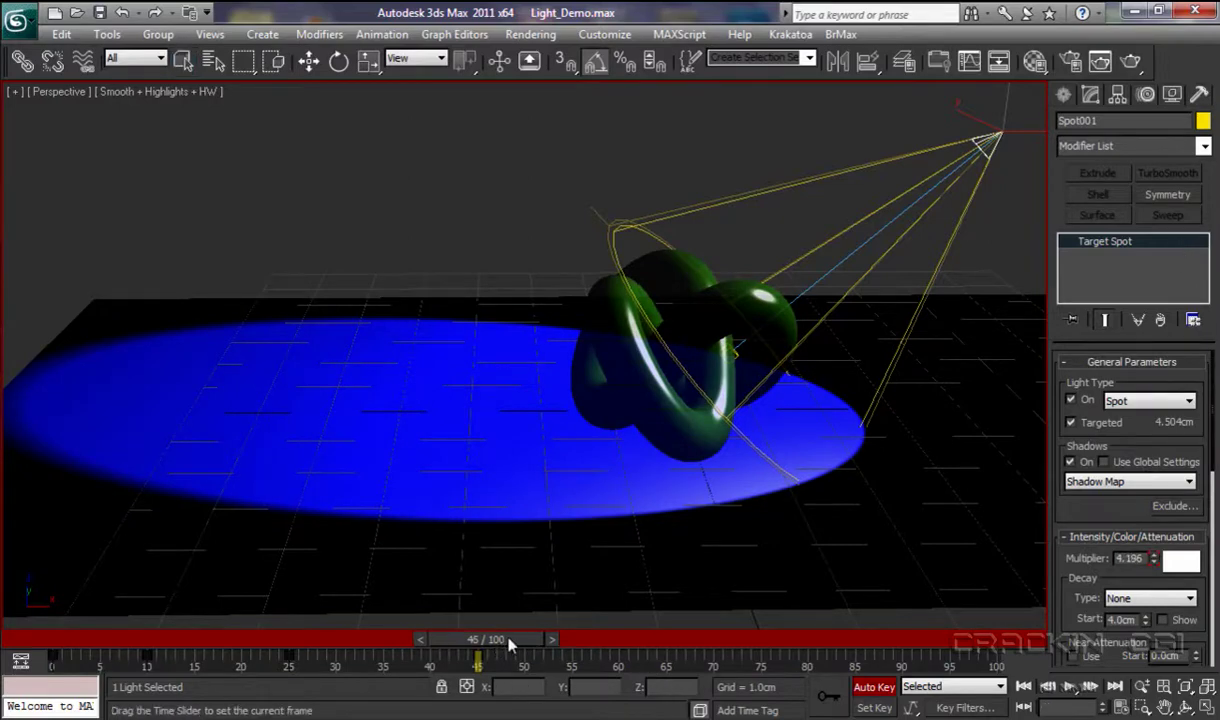
left_click_drag(493, 645, 675, 645)
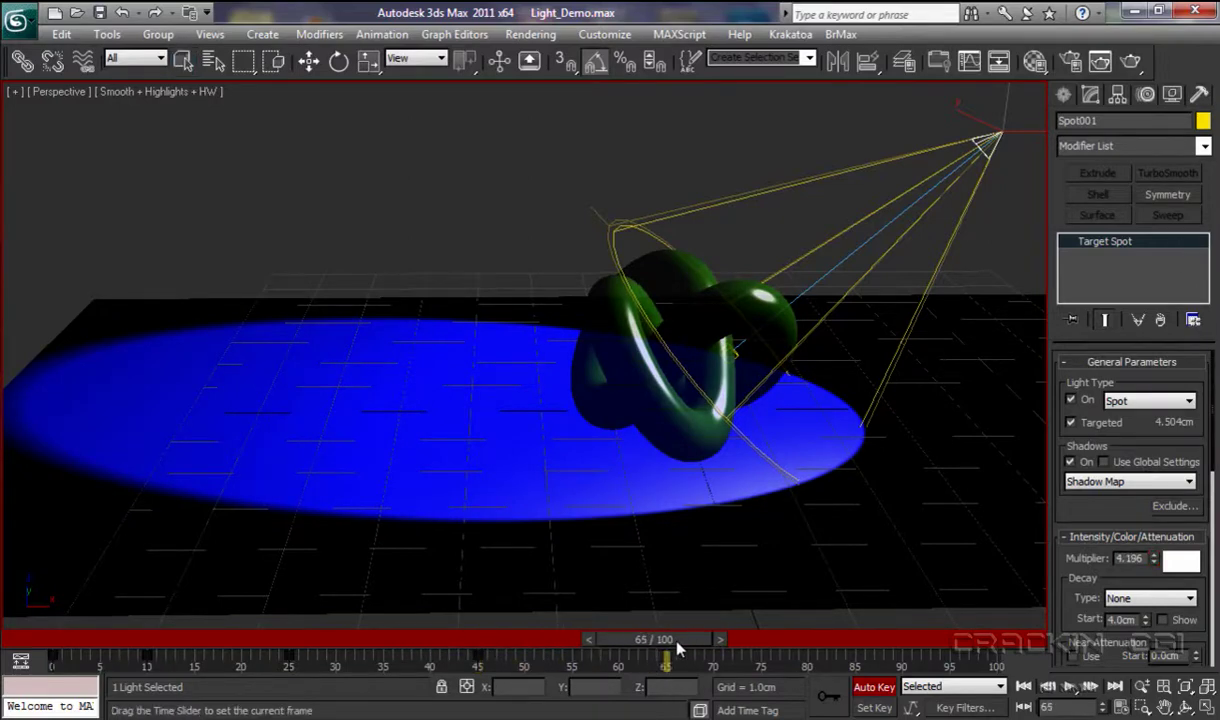
mouse_move(1155, 560)
left_mouse_down()
mouse_move(1170, 644)
mouse_move(1157, 566)
left_mouse_up()
right_click(1155, 560)
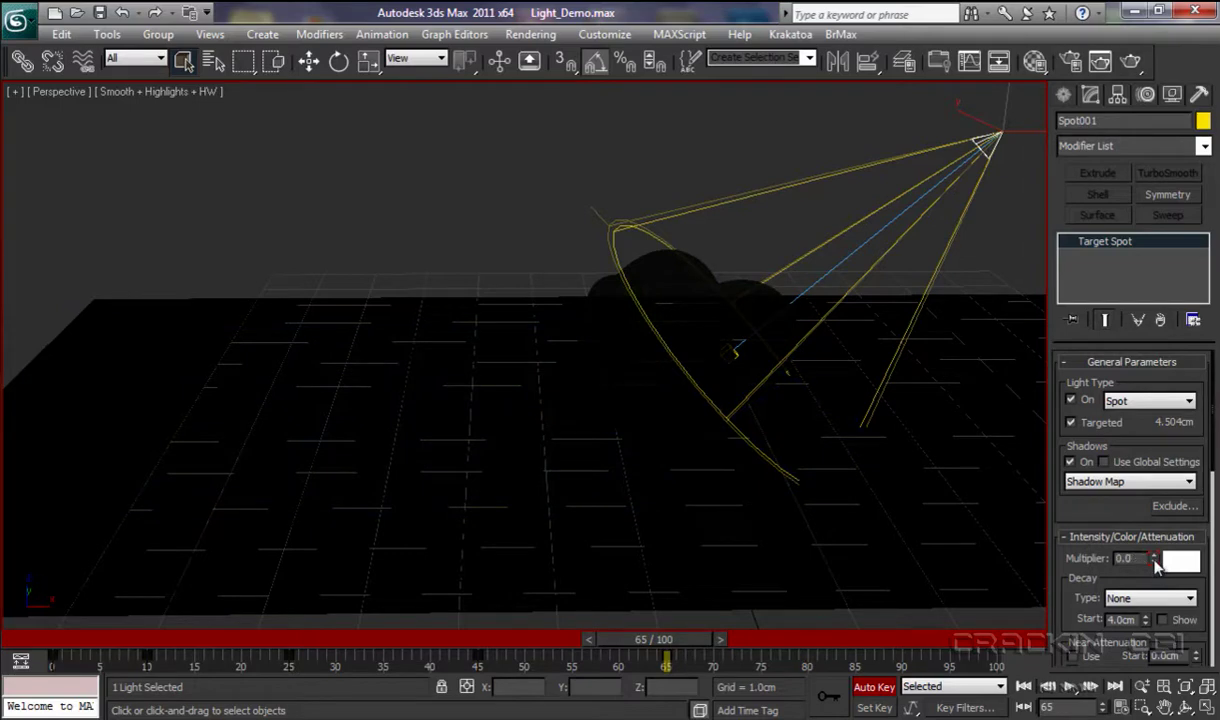
left_click_drag(680, 640, 907, 656)
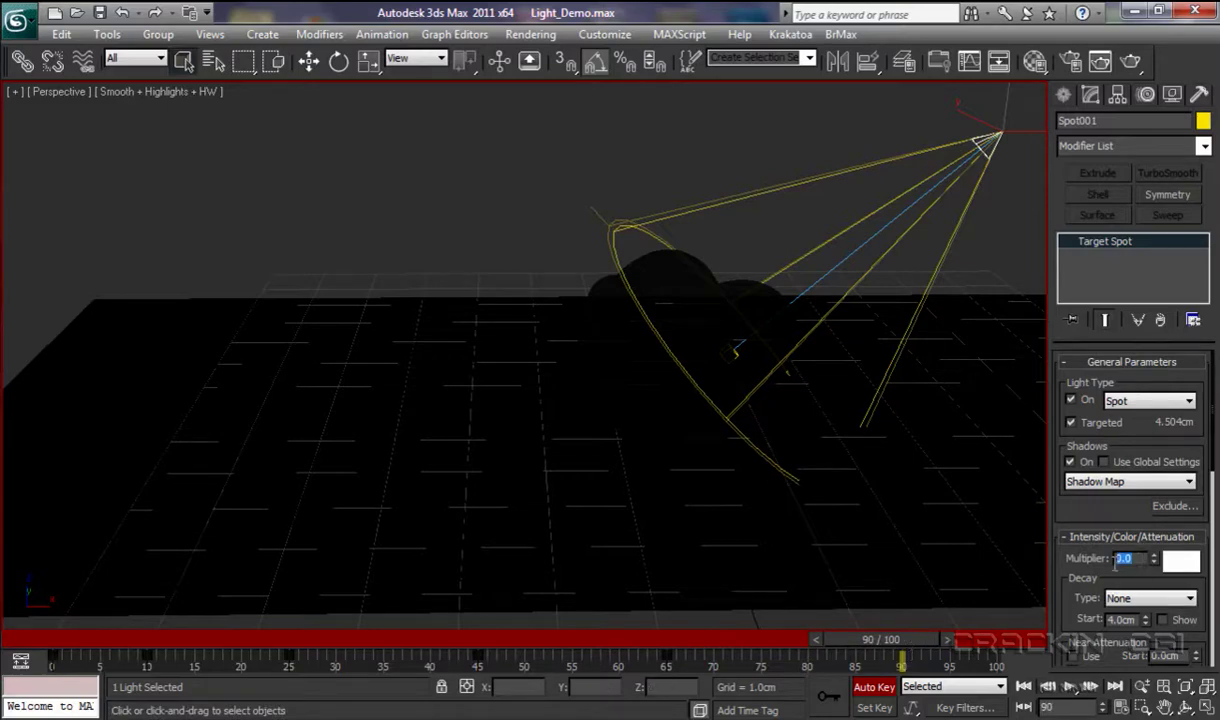
double_click(1139, 560)
type("1")
key("Return")
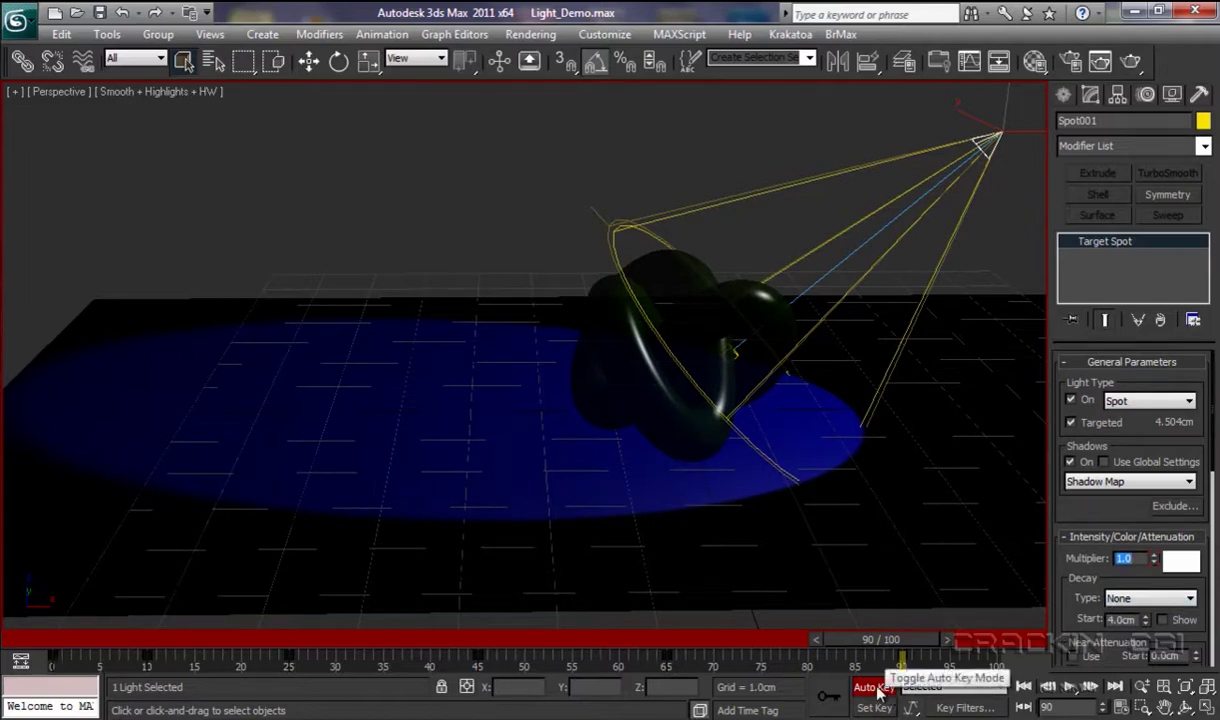
Turn off Auto Key, preview the flicker playback, then step to the frame 10 Multiplier key
left_click(877, 690)
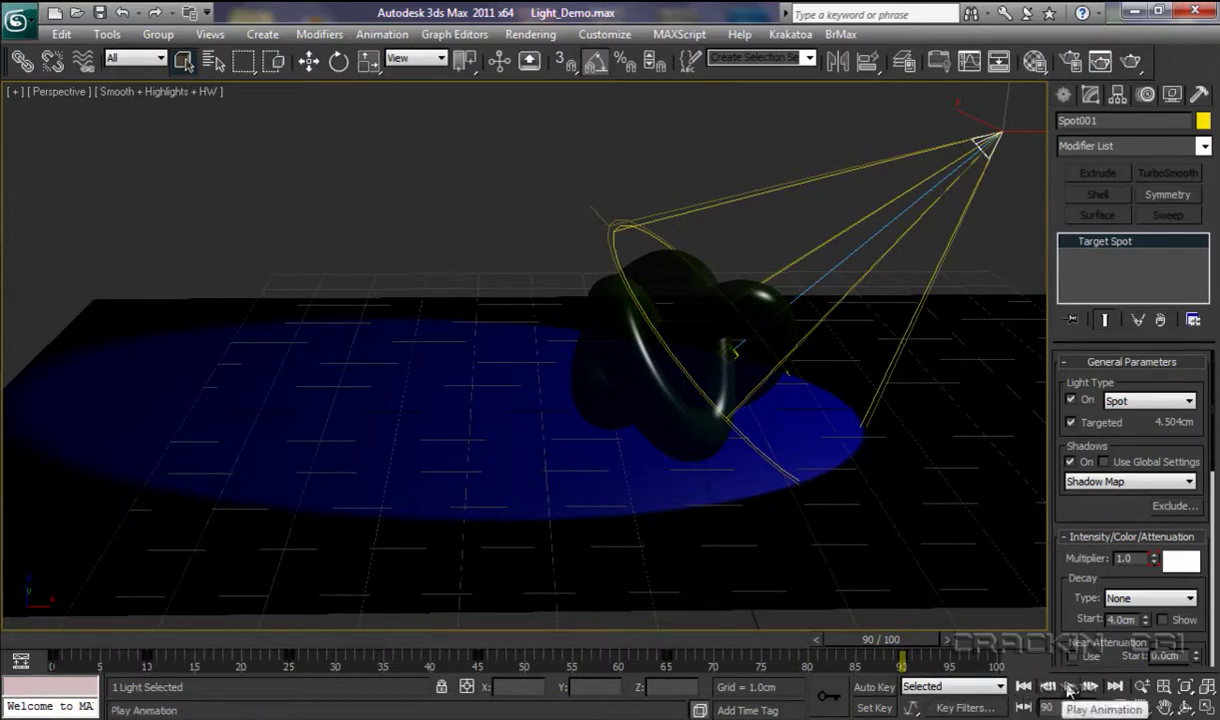
left_click(1068, 688)
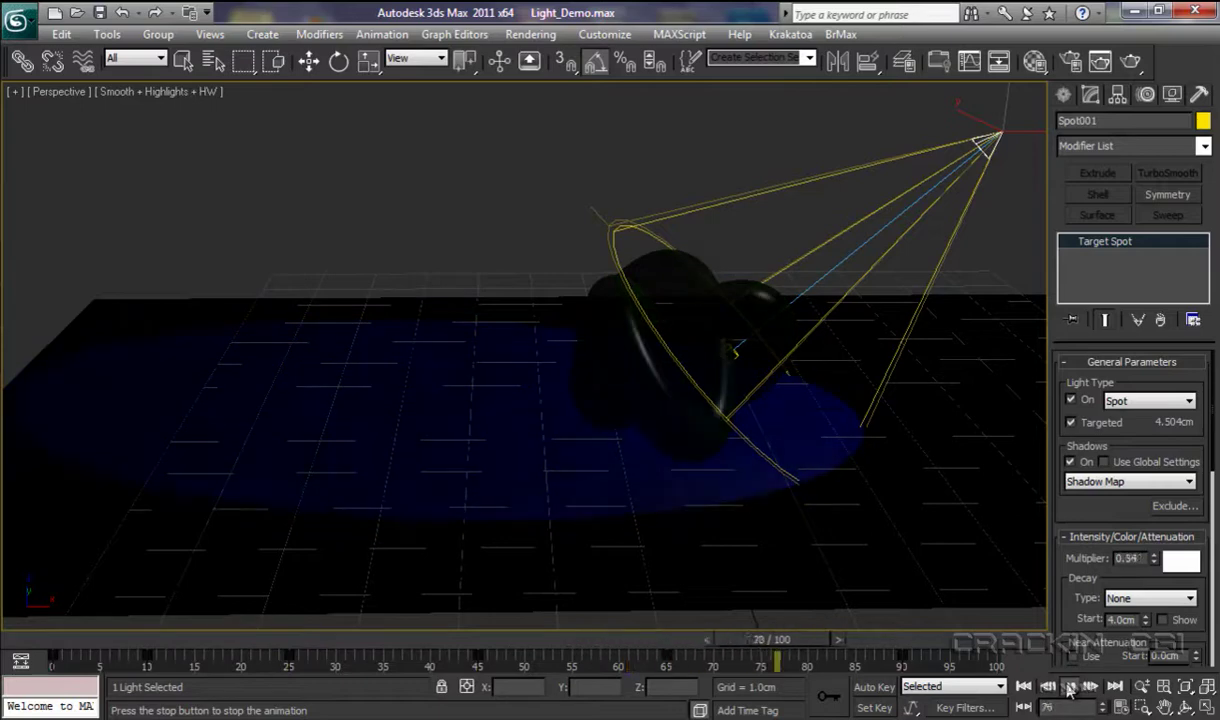
left_click(1068, 688)
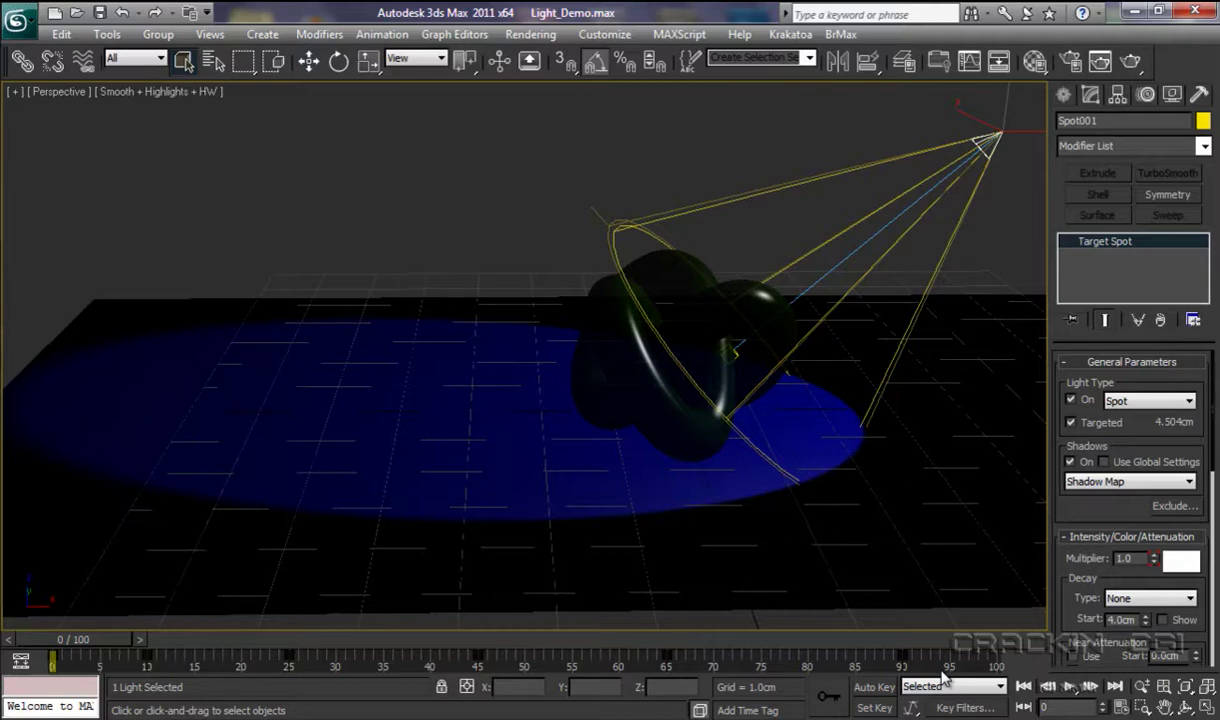
left_click(1024, 708)
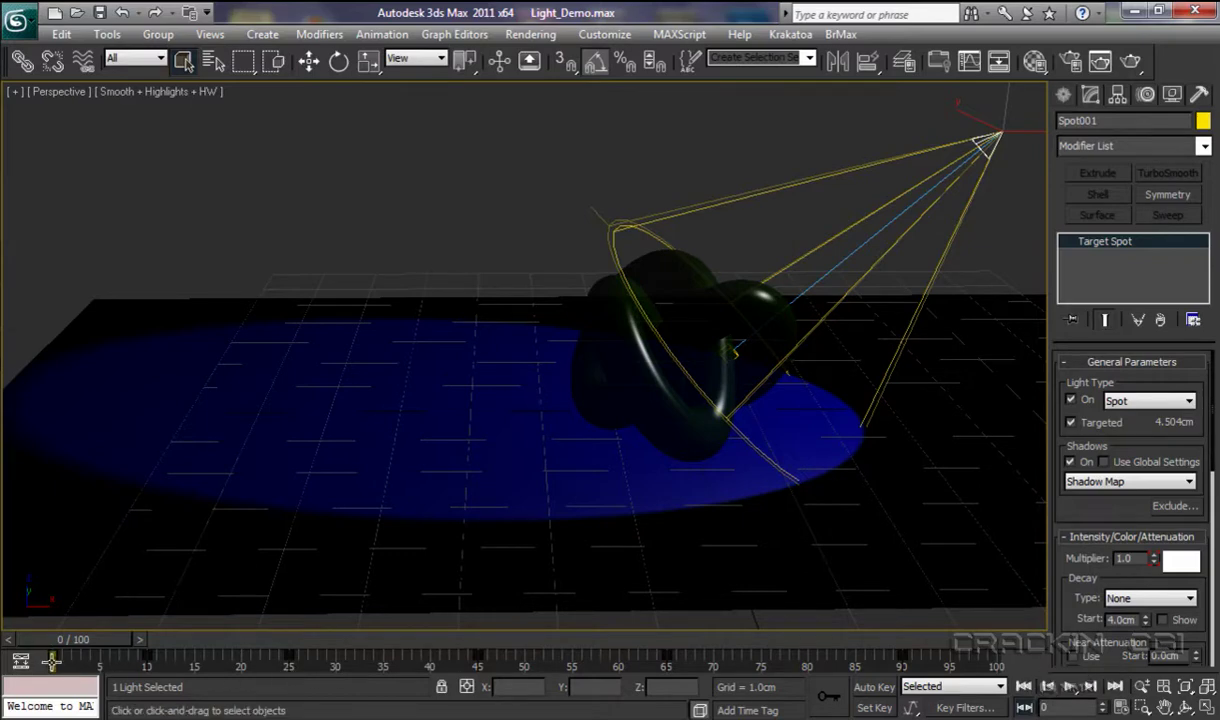
left_click(1091, 690)
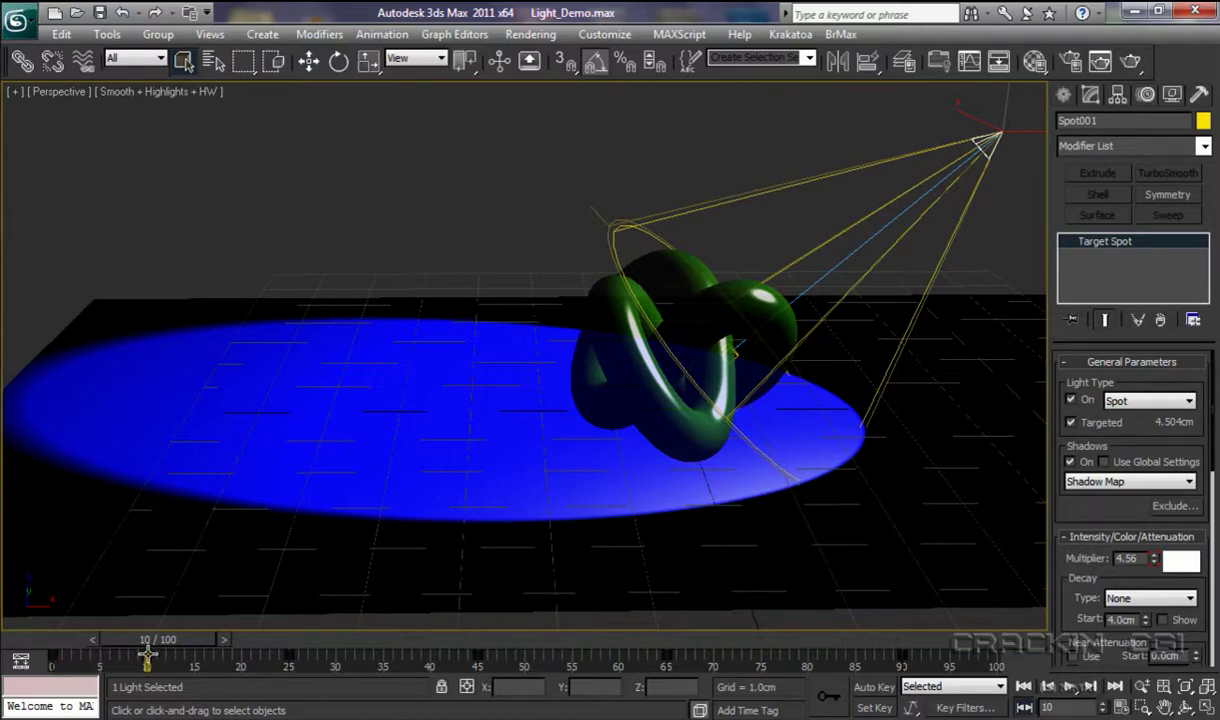
left_click_drag(147, 657, 240, 655)
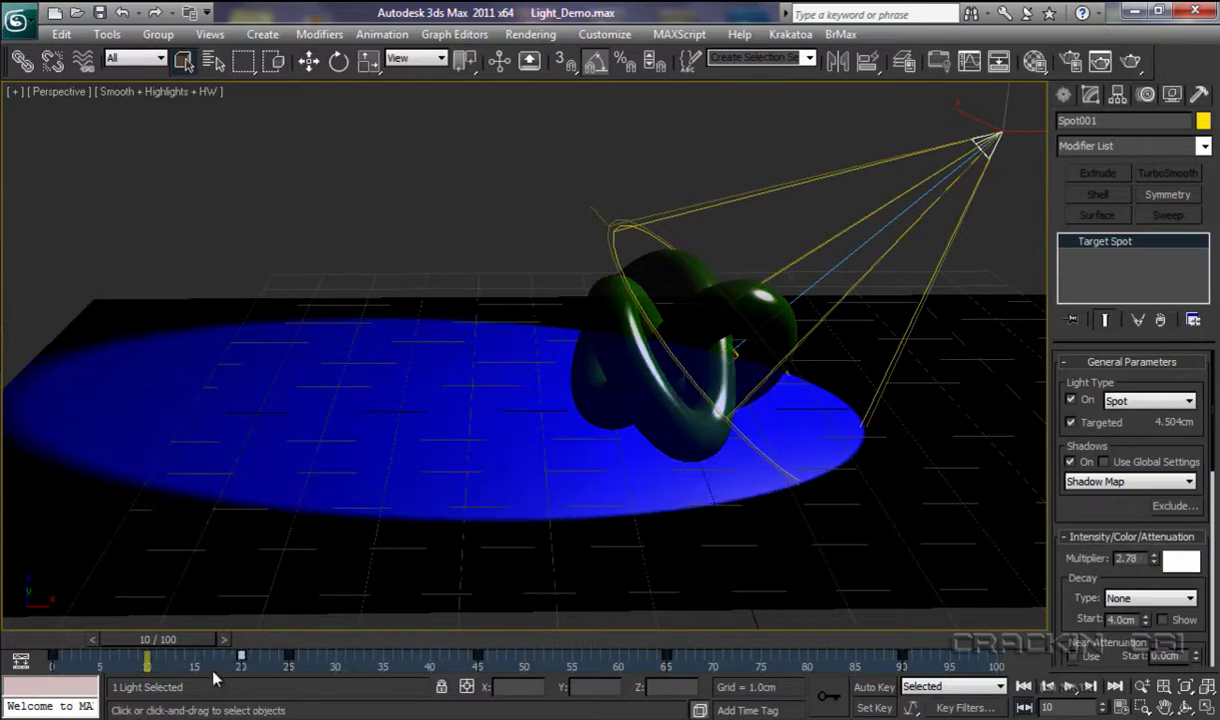
mouse_move(186, 641)
left_mouse_down()
mouse_move(275, 653)
mouse_move(150, 657)
mouse_move(460, 657)
left_mouse_up()
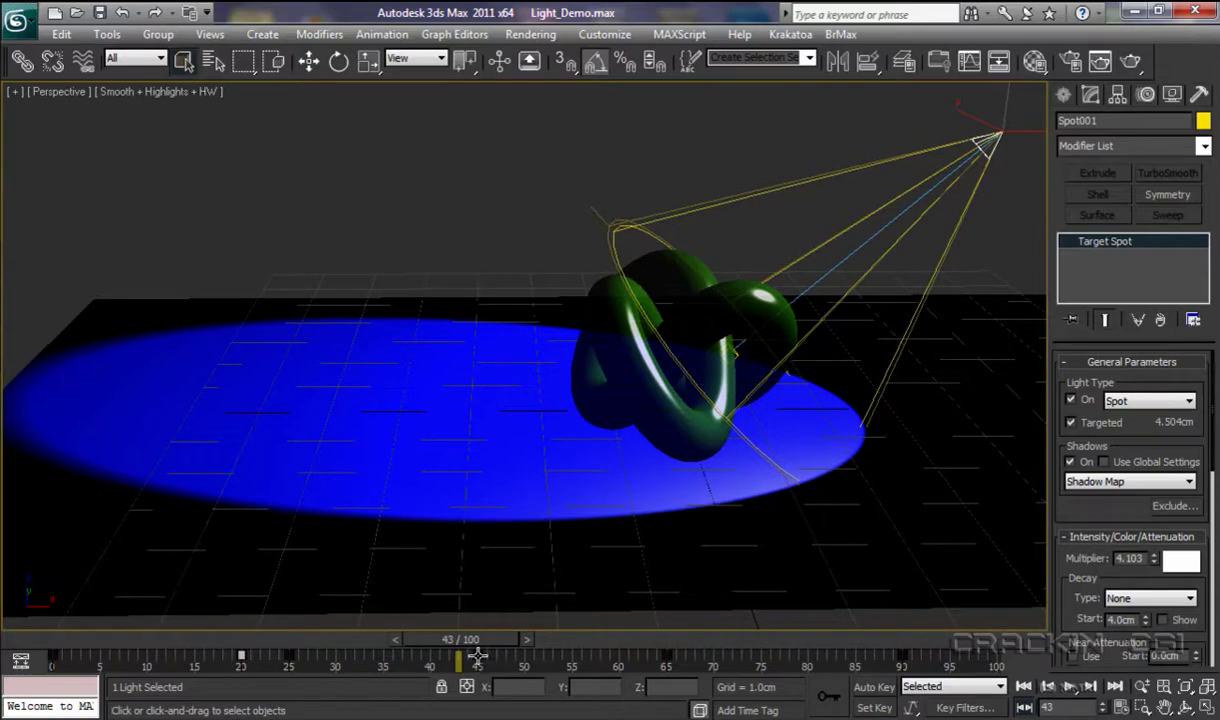
mouse_move(477, 655)
left_mouse_down()
mouse_move(352, 657)
mouse_move(363, 657)
left_mouse_up()
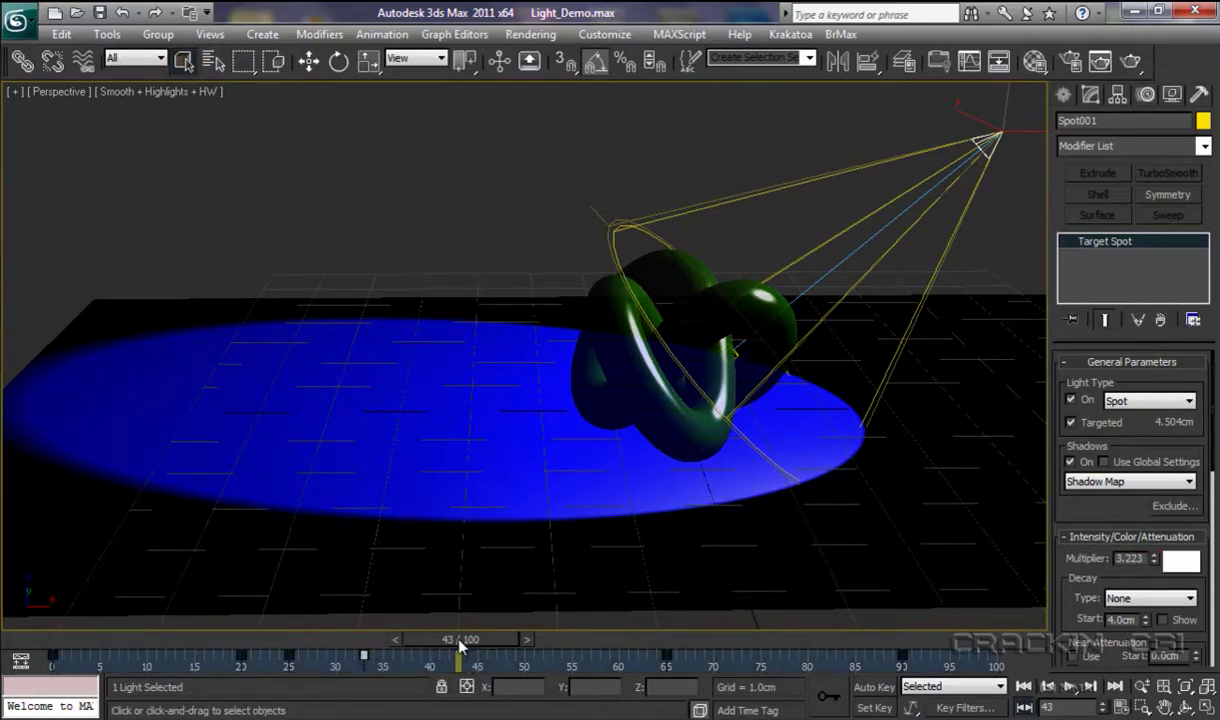
mouse_move(462, 641)
left_mouse_down()
mouse_move(320, 650)
mouse_move(720, 658)
mouse_move(458, 657)
left_mouse_up()
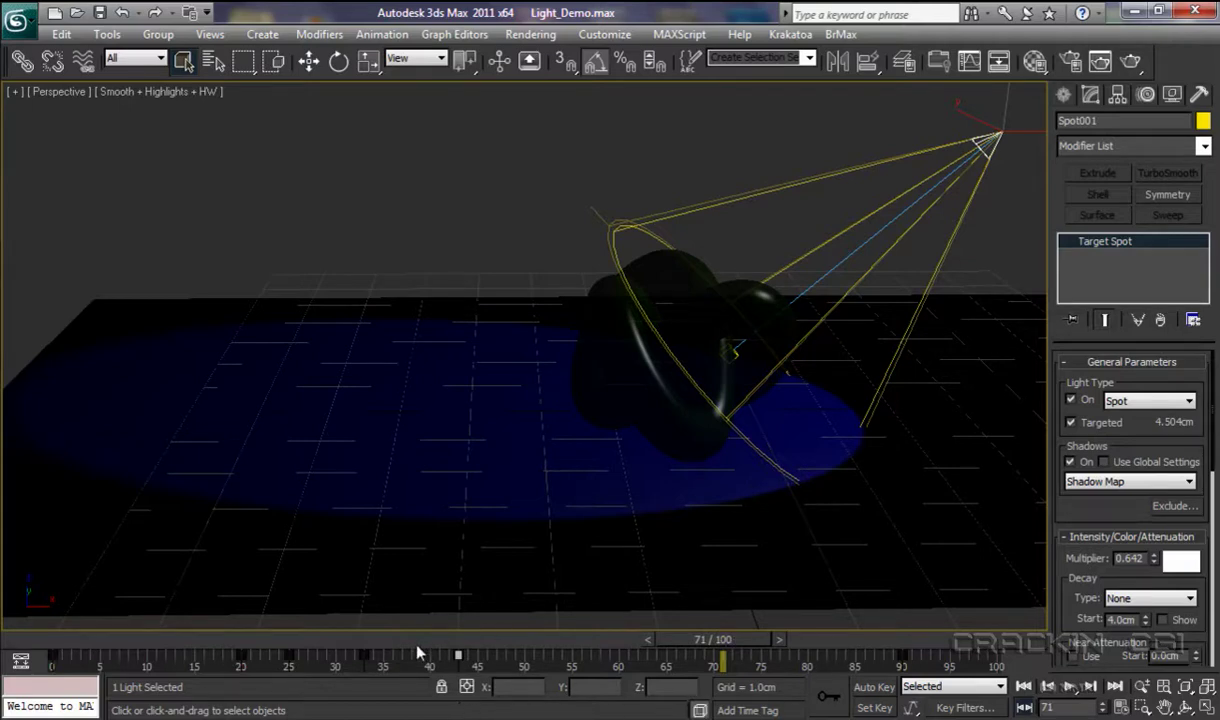
Open the Curve Editor and expand Spot001's Target Spot object to show its Multiplier curve
left_click(969, 63)
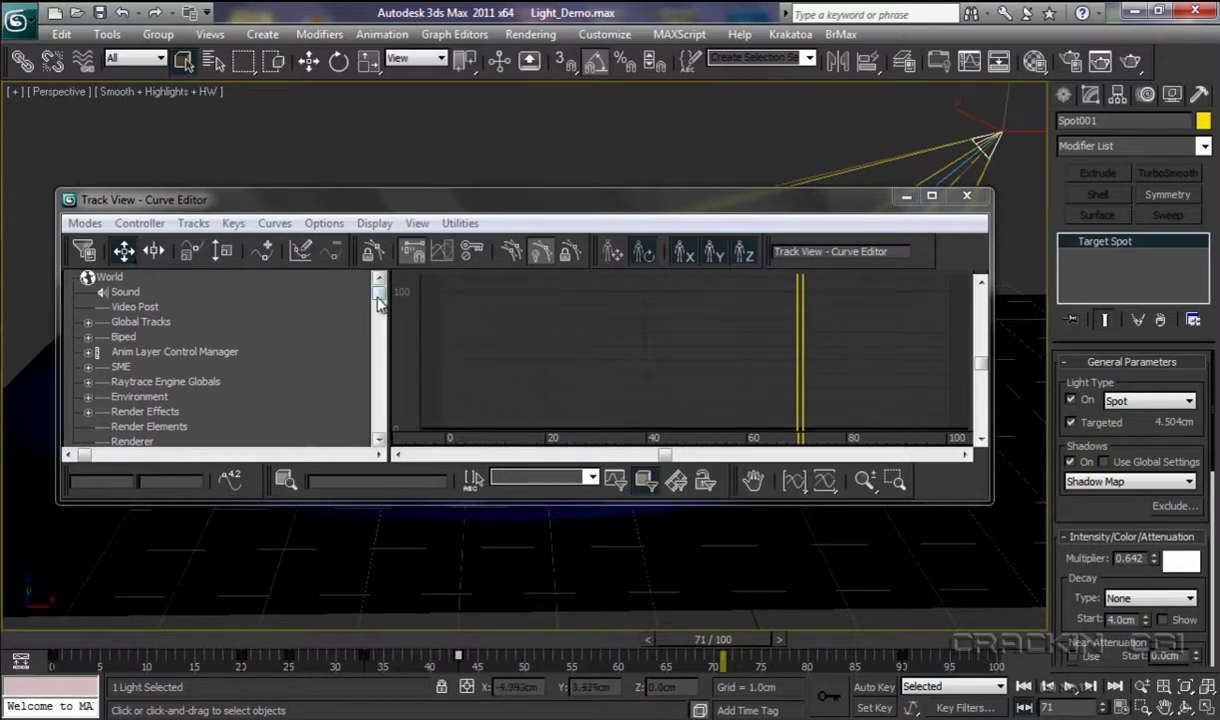
left_click_drag(380, 302, 385, 362)
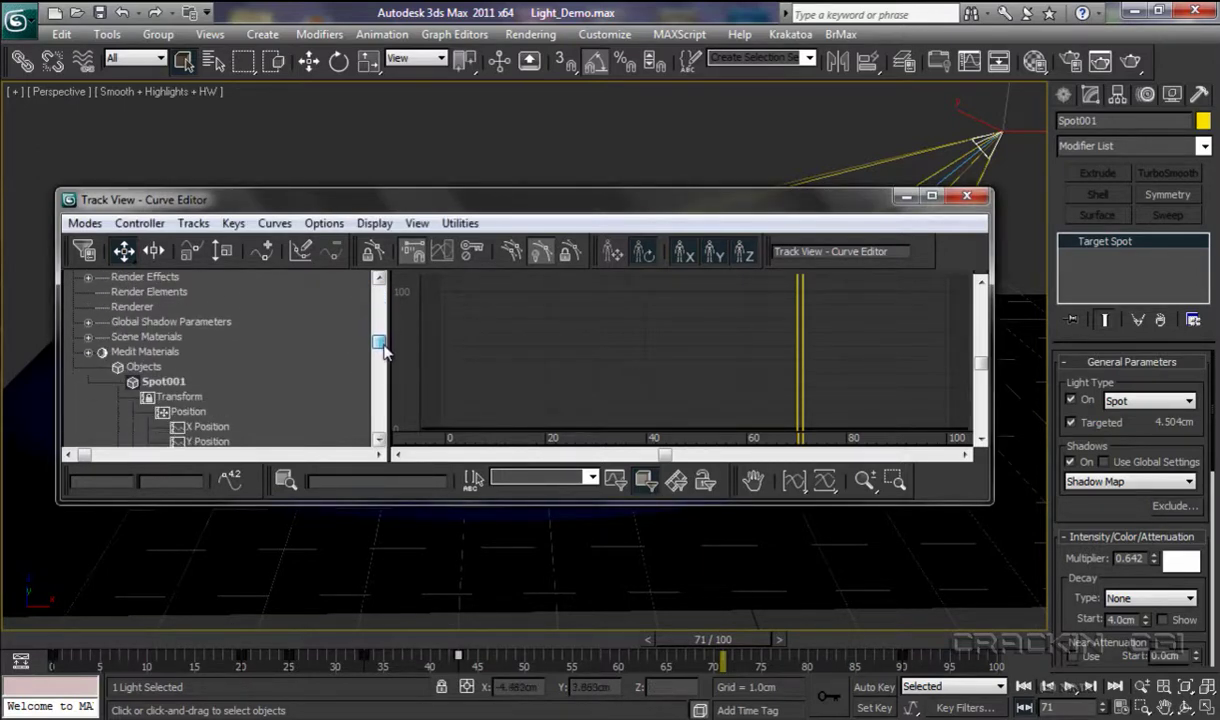
left_click_drag(384, 364, 385, 369)
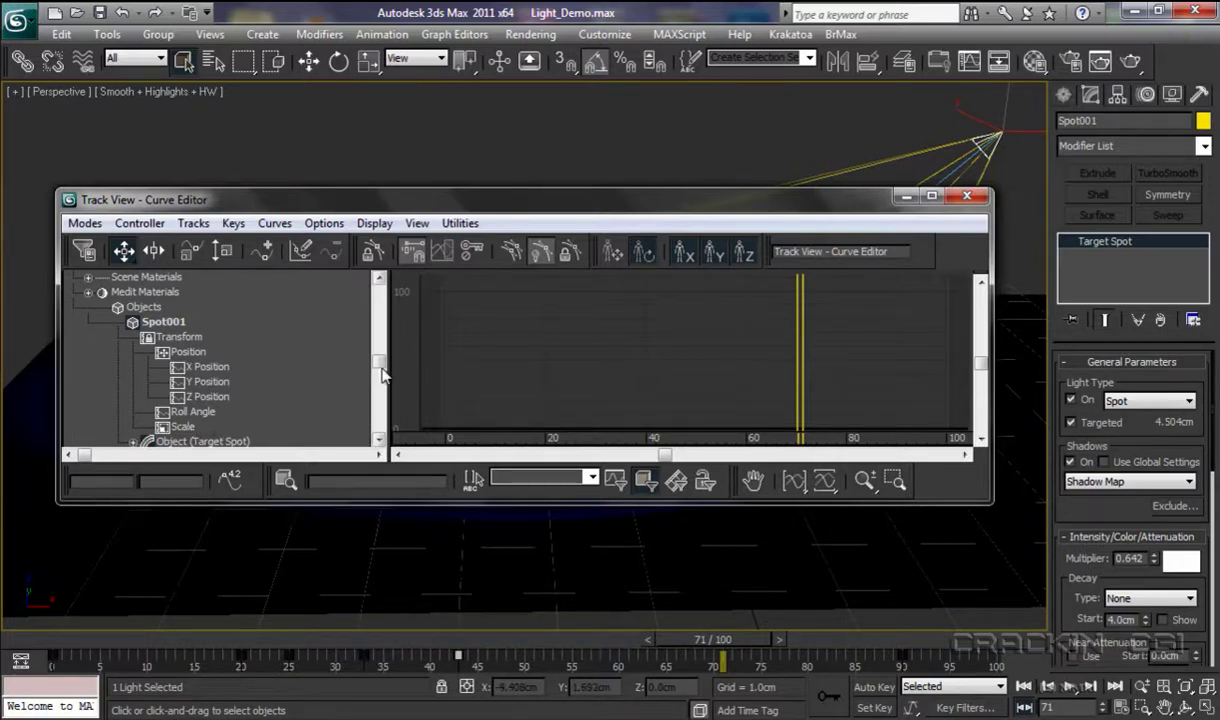
left_click_drag(380, 361, 381, 381)
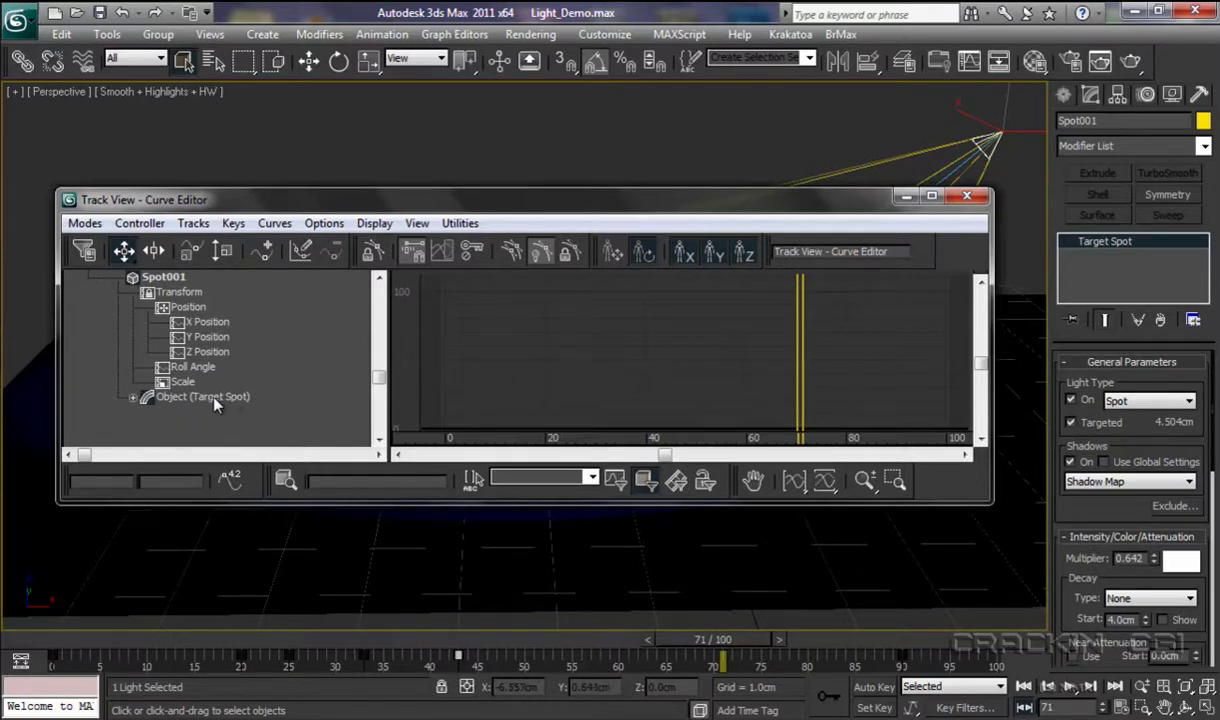
left_click(133, 397)
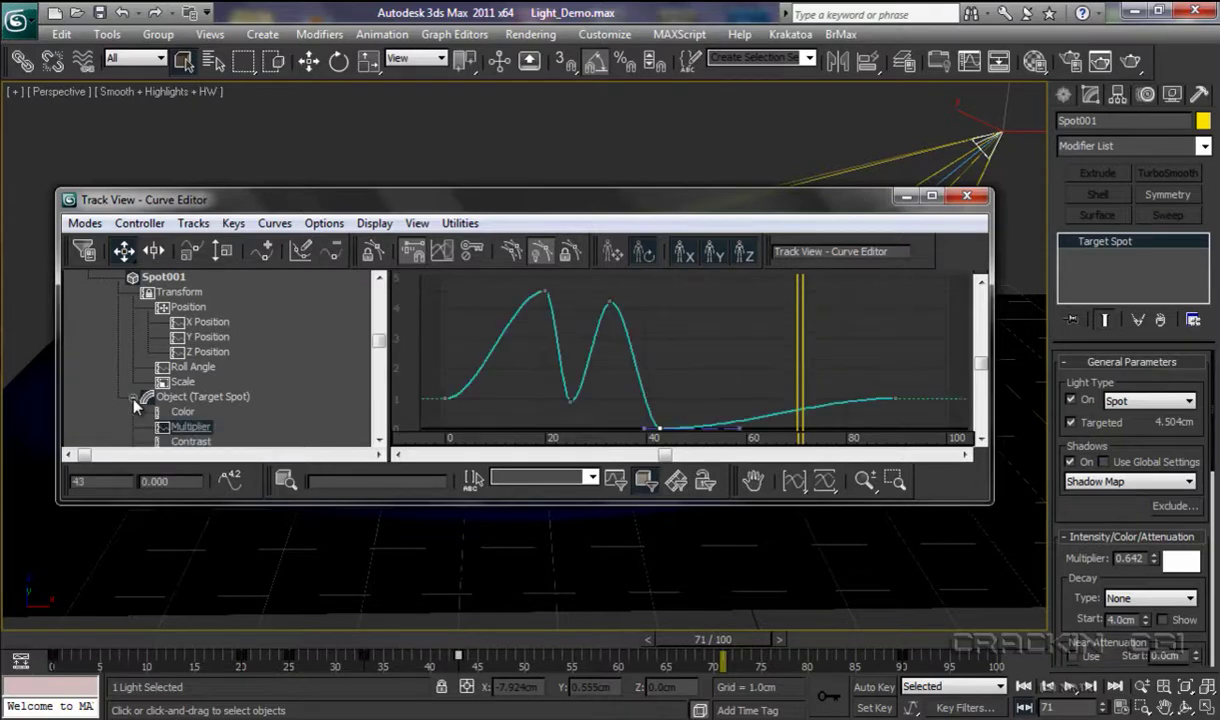
scroll(377, 355, "down", 2)
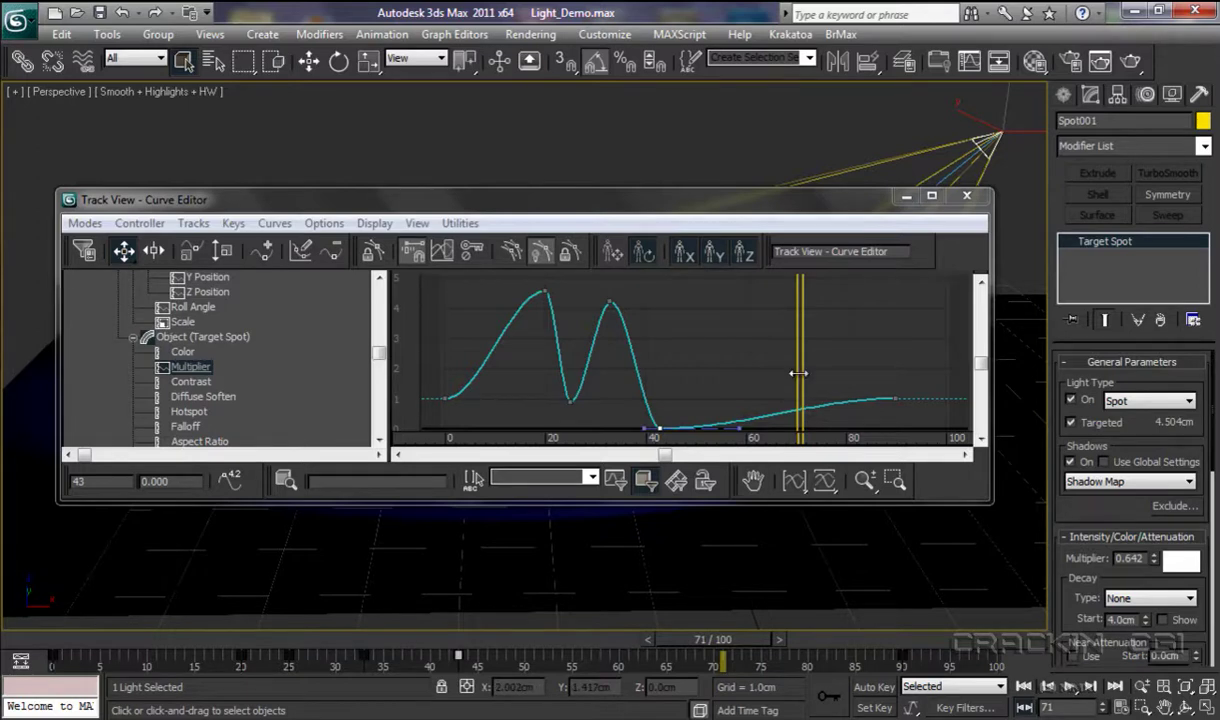
Scrub the Curve Editor time slider along the Multiplier curve, stopping at frame 25 (0.866)
mouse_move(798, 373)
left_mouse_down()
mouse_move(735, 396)
mouse_move(813, 400)
mouse_move(628, 404)
mouse_move(698, 405)
left_mouse_up()
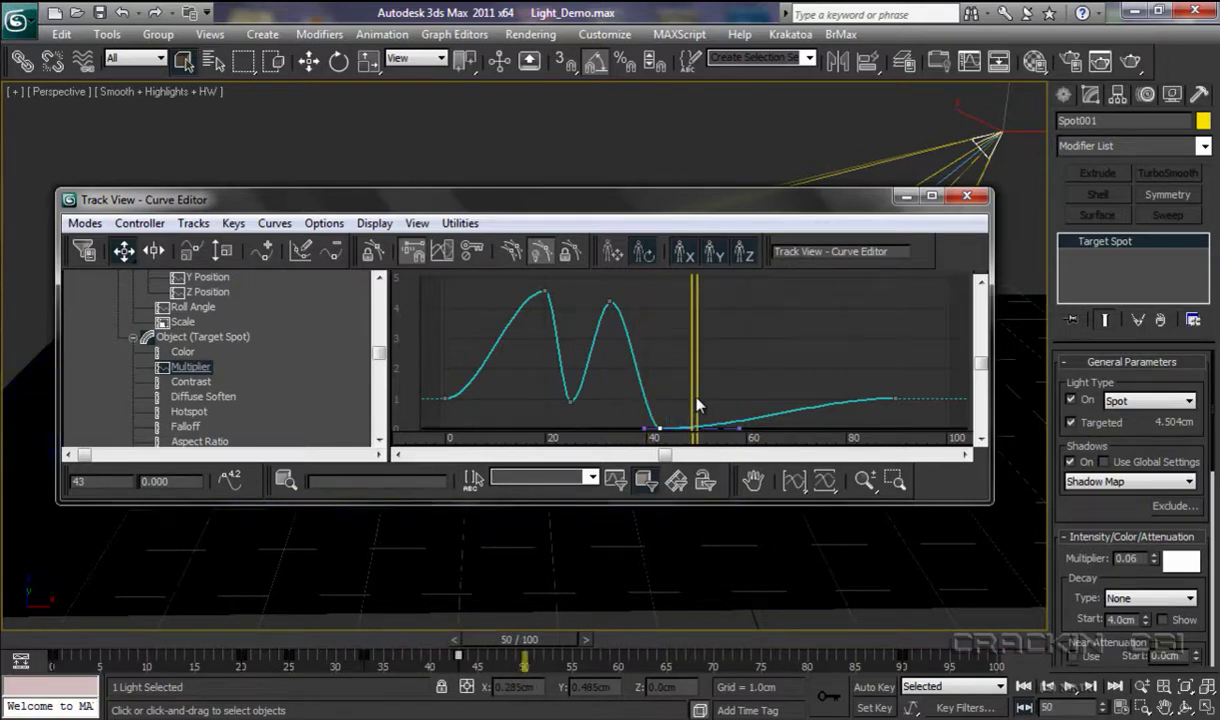
mouse_move(695, 405)
left_mouse_down()
mouse_move(553, 412)
mouse_move(793, 423)
left_mouse_up()
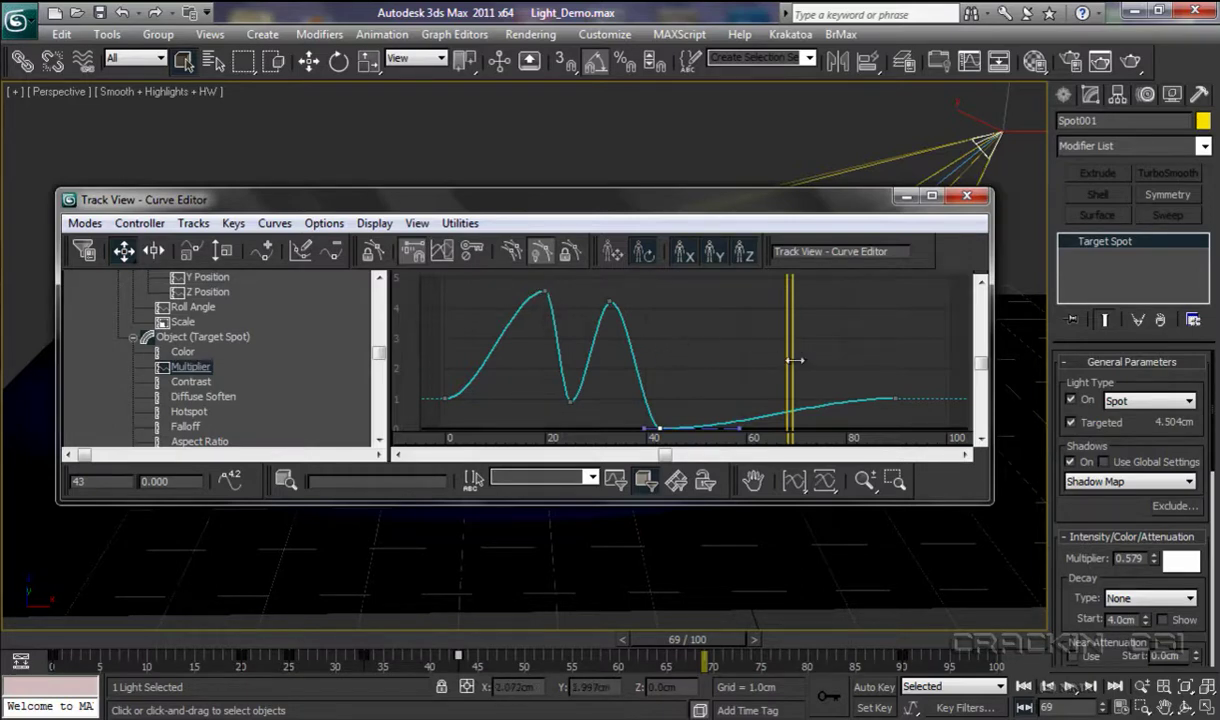
mouse_move(790, 358)
left_mouse_down()
mouse_move(786, 369)
mouse_move(547, 378)
left_mouse_up()
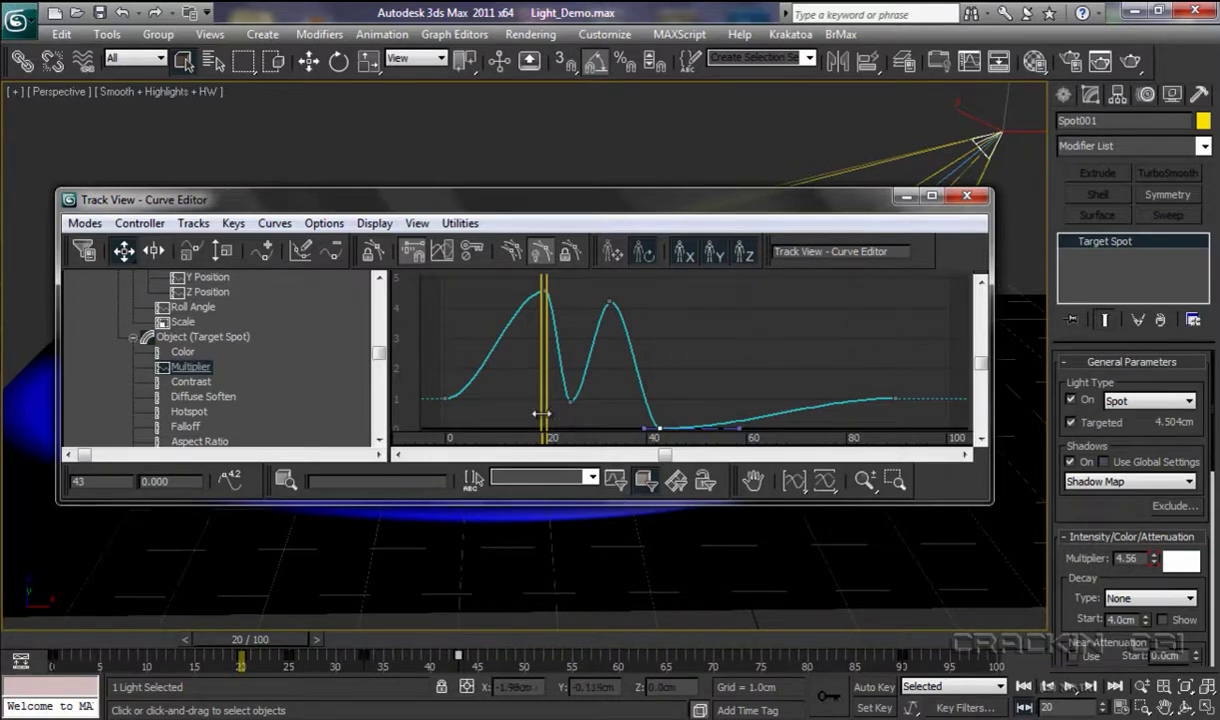
left_click_drag(540, 413, 568, 433)
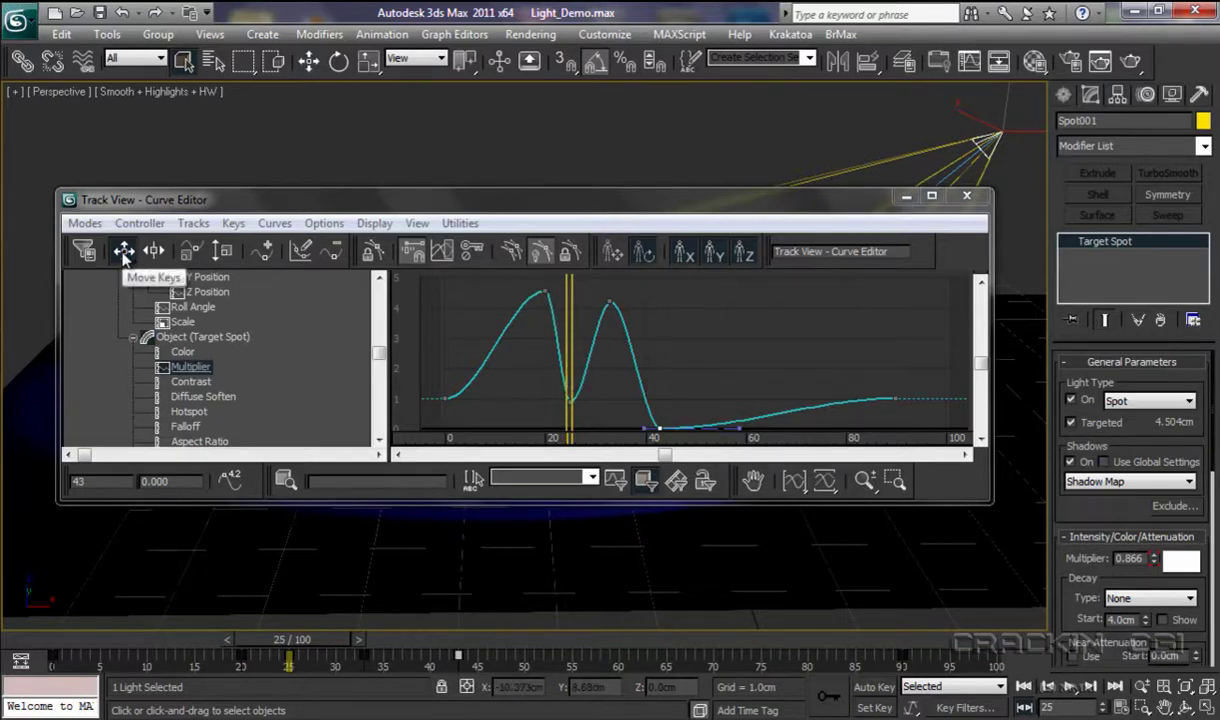
With Move Keys, drag the first peak key to frame 12 at value 3.447
left_click(123, 252)
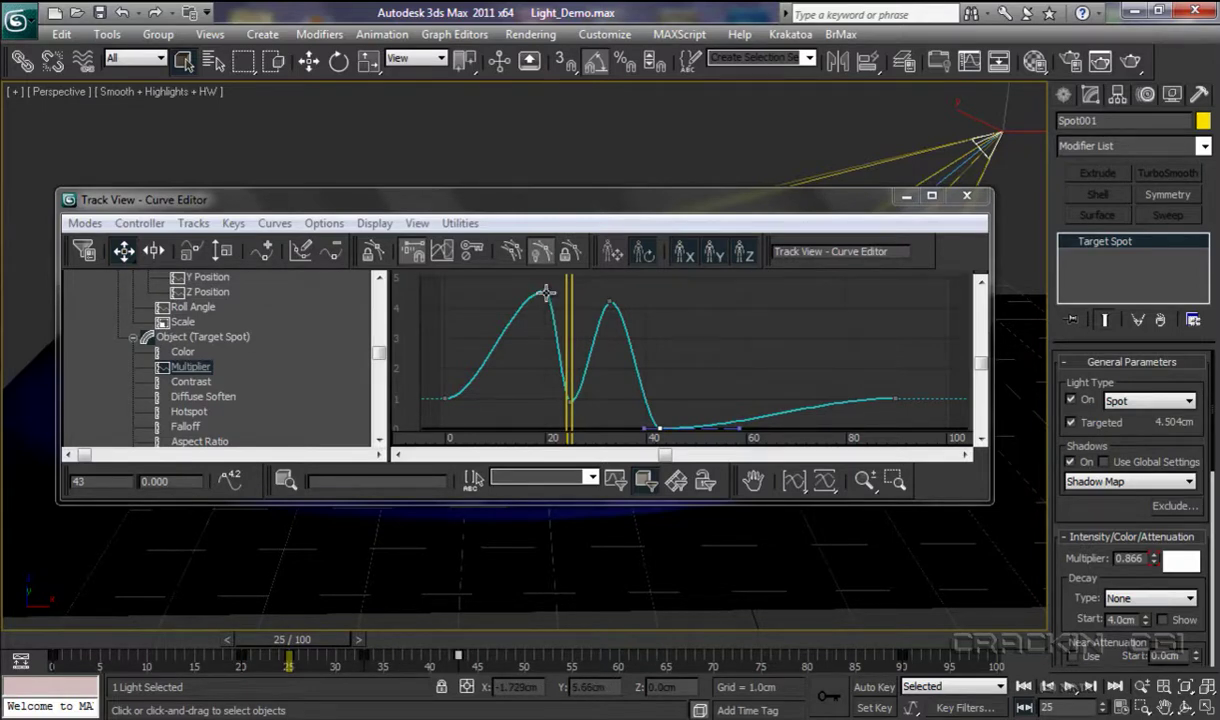
left_click(546, 292)
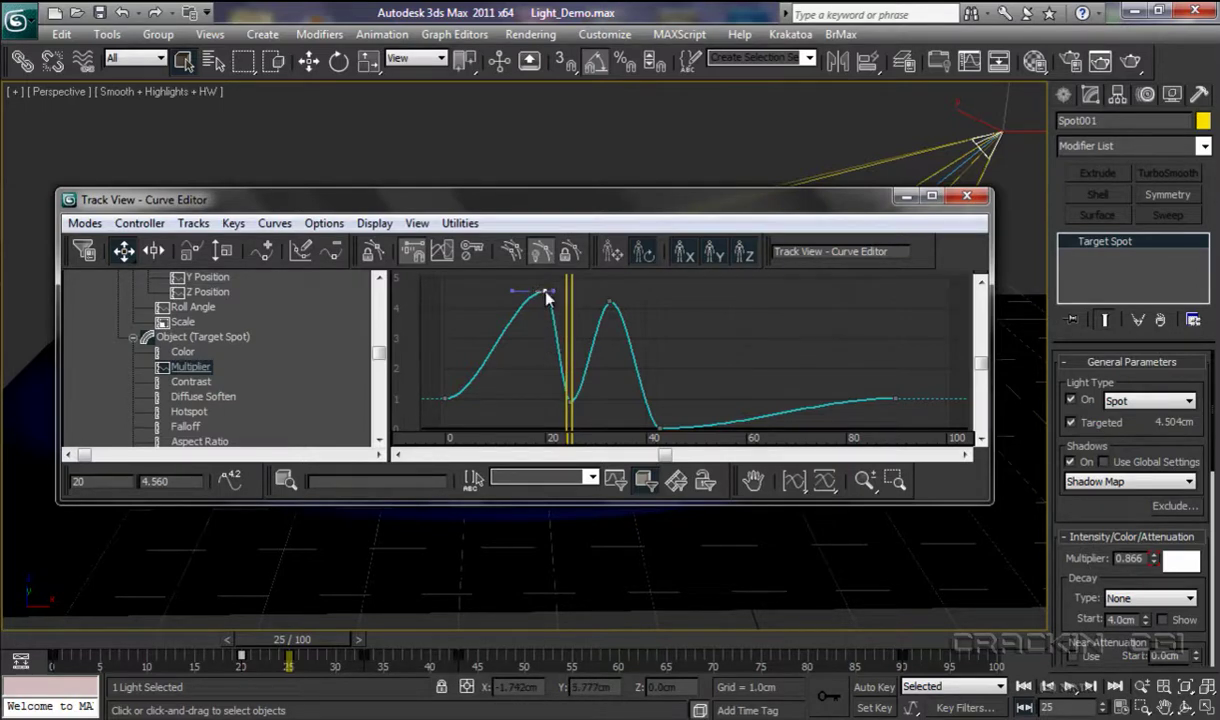
left_click_drag(546, 297, 512, 302)
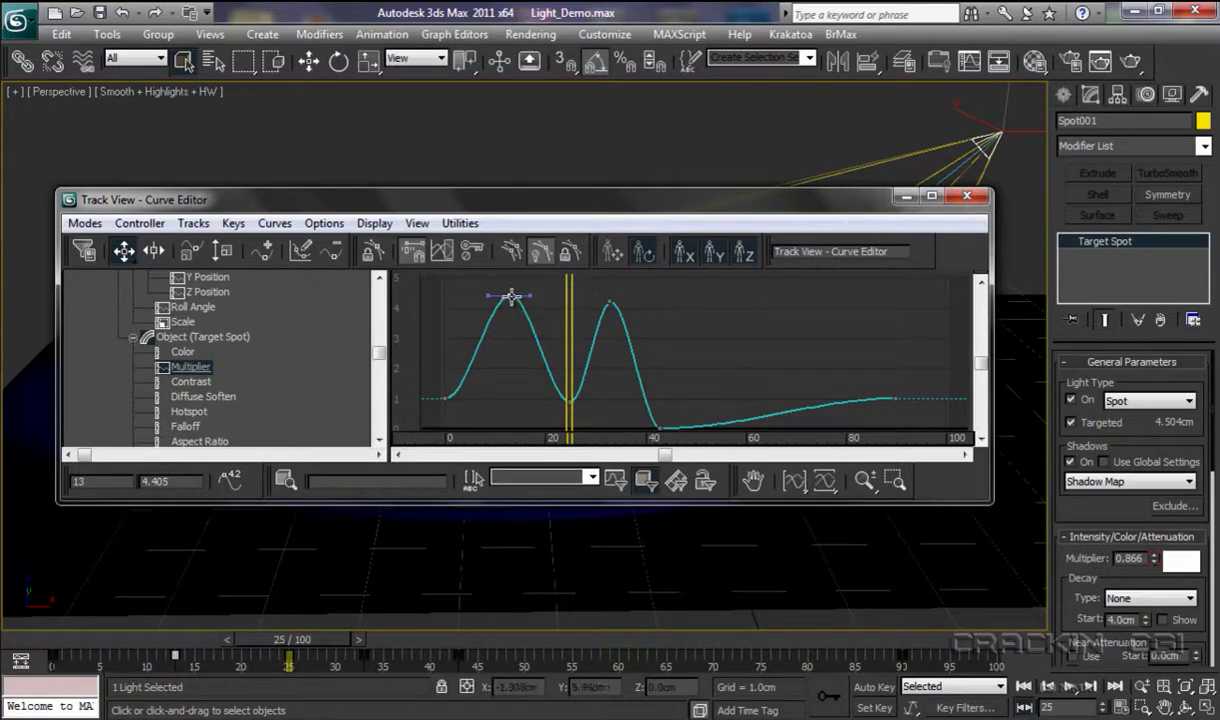
mouse_move(511, 296)
left_mouse_down()
mouse_move(511, 384)
mouse_move(506, 295)
mouse_move(506, 344)
mouse_move(484, 335)
mouse_move(513, 340)
mouse_move(507, 332)
left_mouse_up()
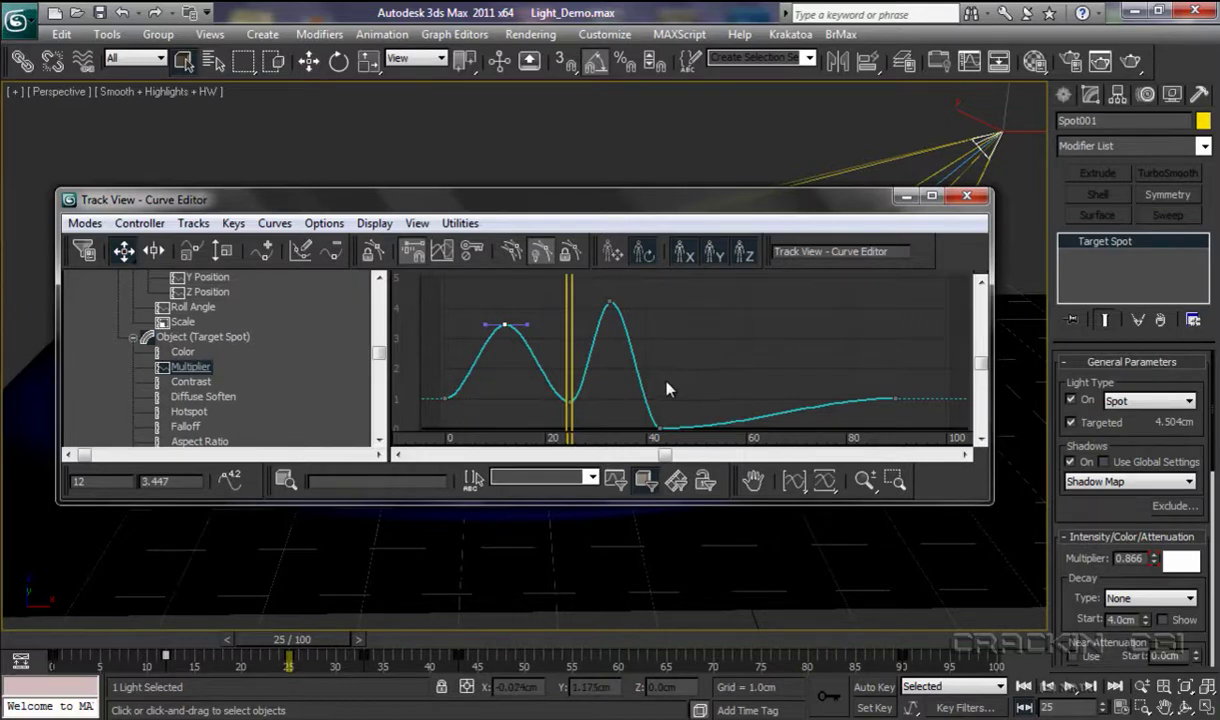
With Add Keys, insert a key near frame 67 and pull it up to frame 62 at 3.577
left_click(266, 255)
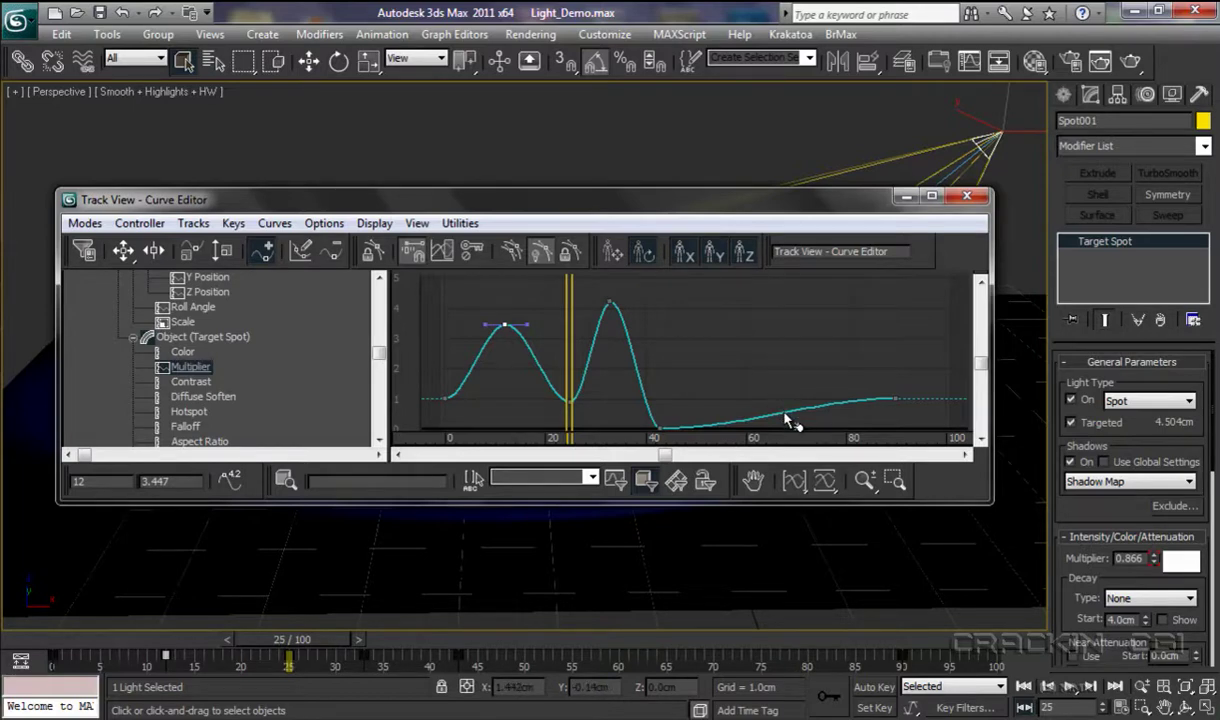
left_click(781, 412)
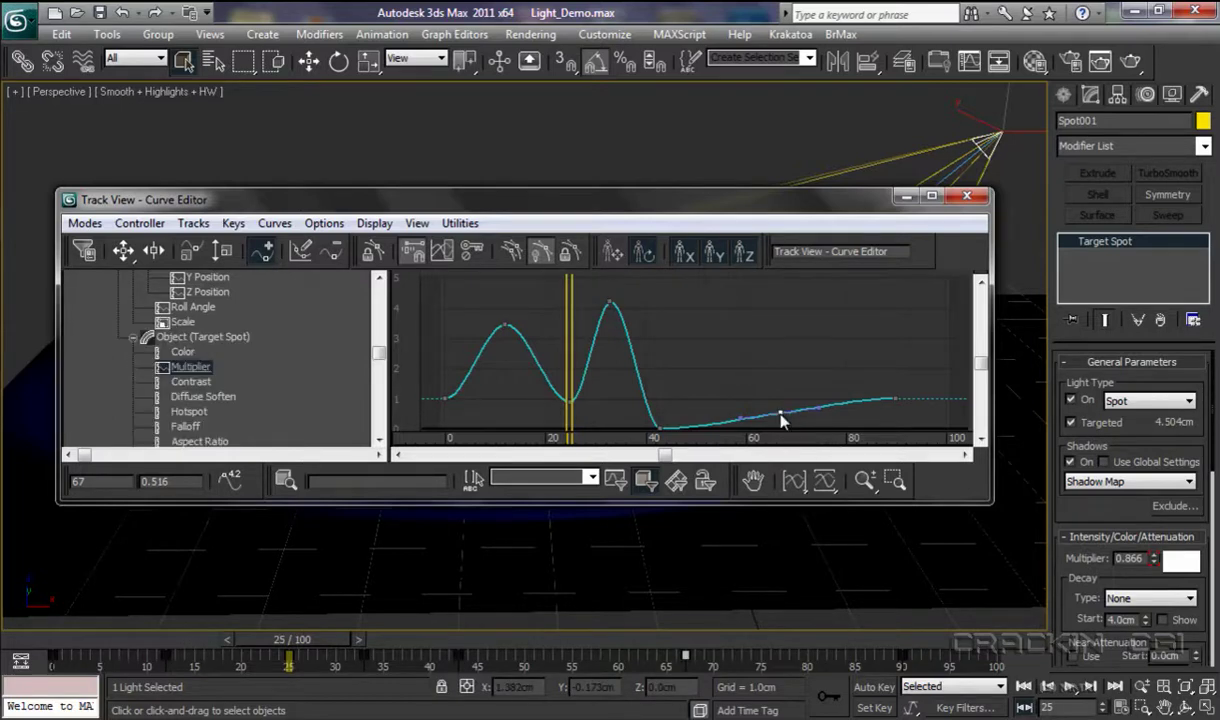
mouse_move(779, 412)
left_mouse_down()
mouse_move(779, 355)
mouse_move(755, 325)
left_mouse_up()
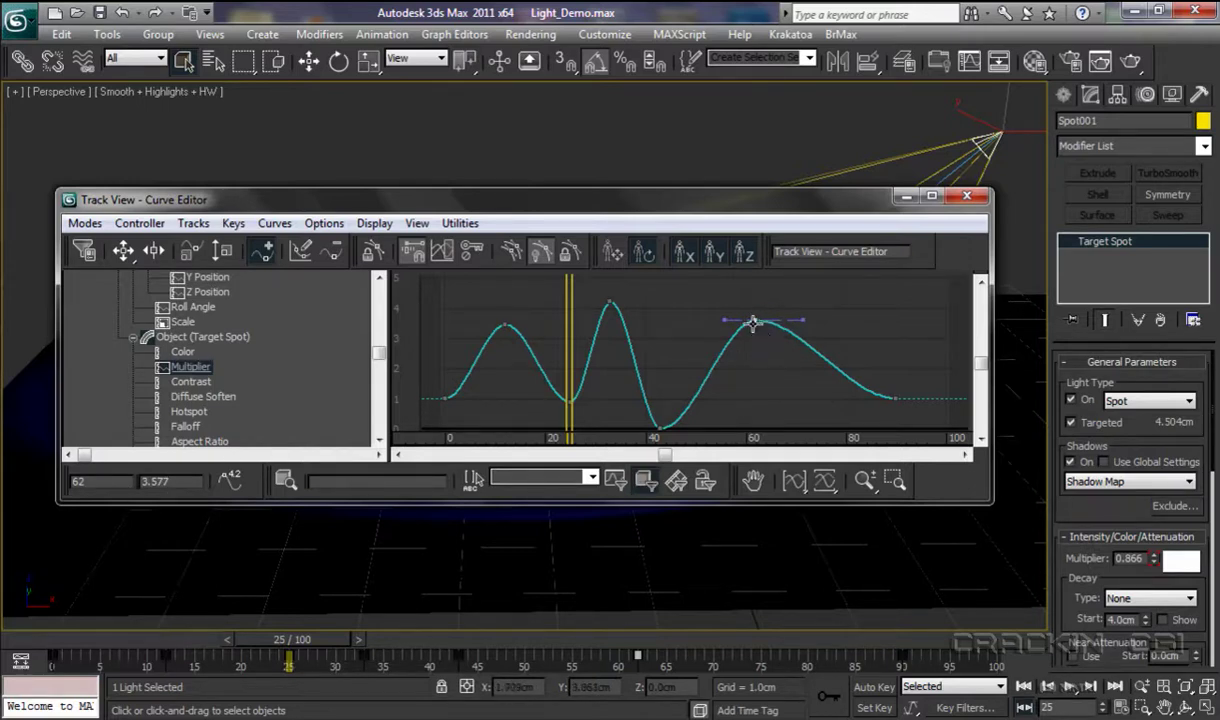
With key stats shown, lower the frame 62 peak to 3.3, drop the first hump to 0.263, add a 2.863 key at frame 24
left_click(231, 485)
mouse_move(755, 323)
left_mouse_down()
mouse_move(760, 352)
mouse_move(757, 325)
mouse_move(784, 338)
mouse_move(748, 336)
left_mouse_up()
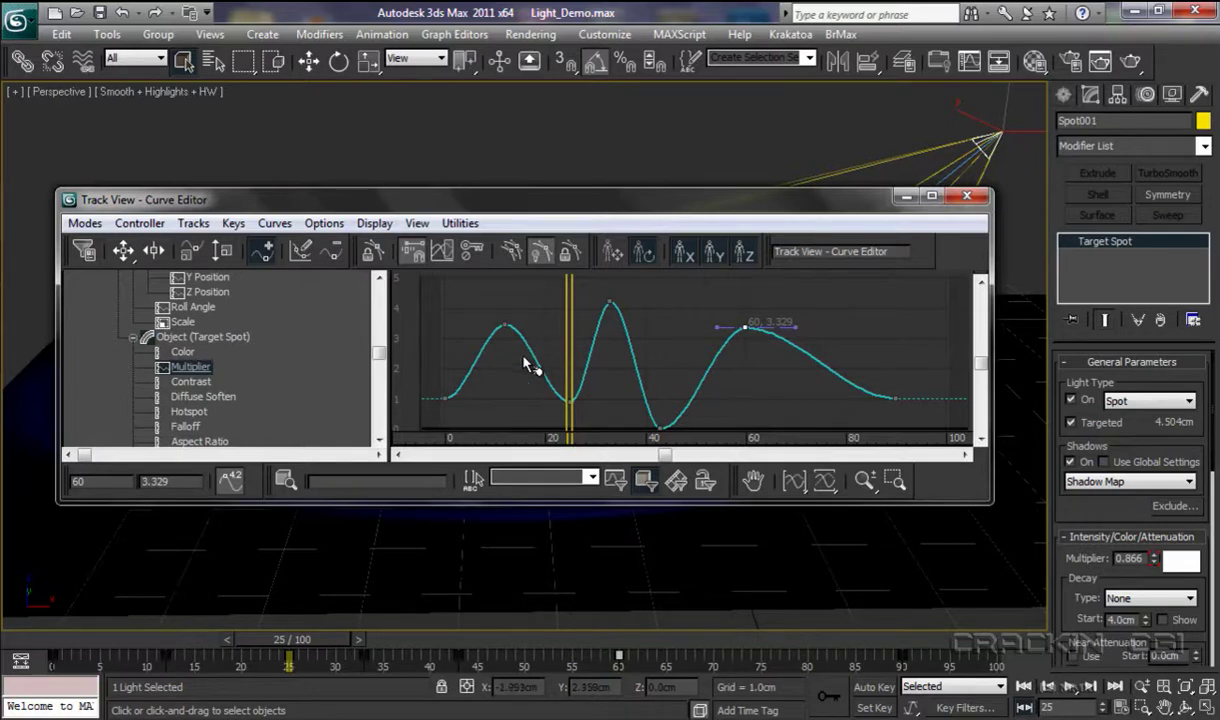
left_click_drag(506, 327, 501, 421)
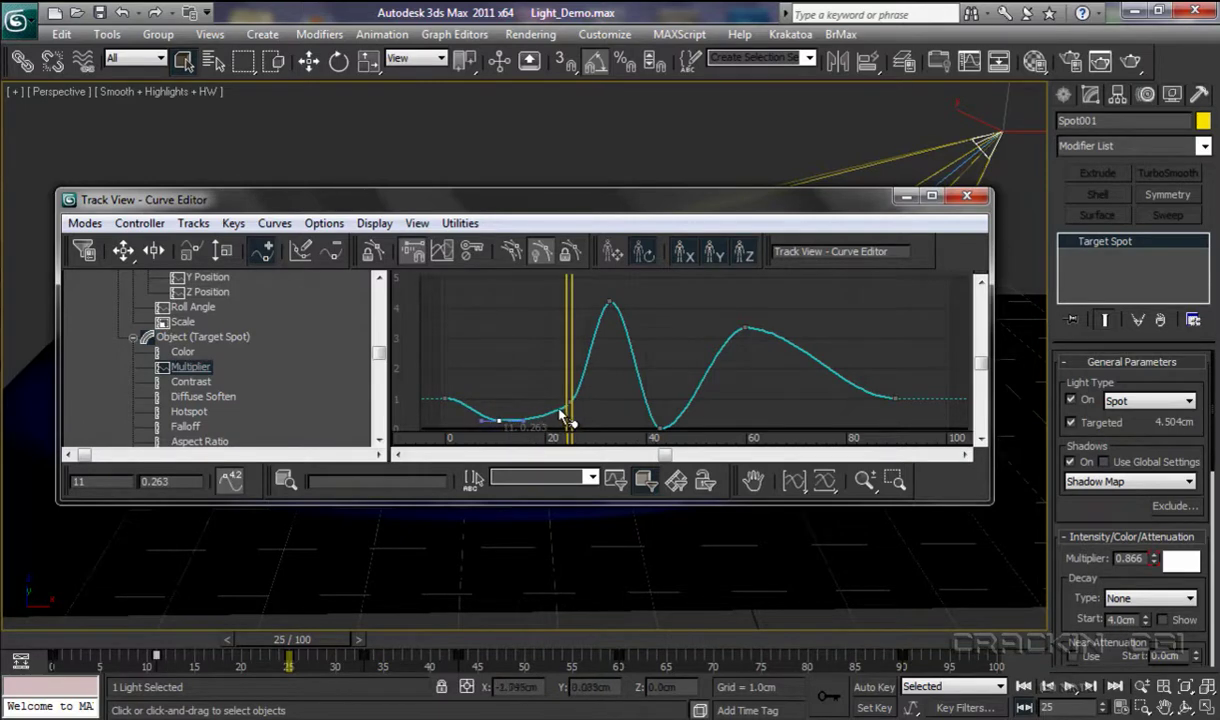
left_click_drag(564, 407, 567, 341)
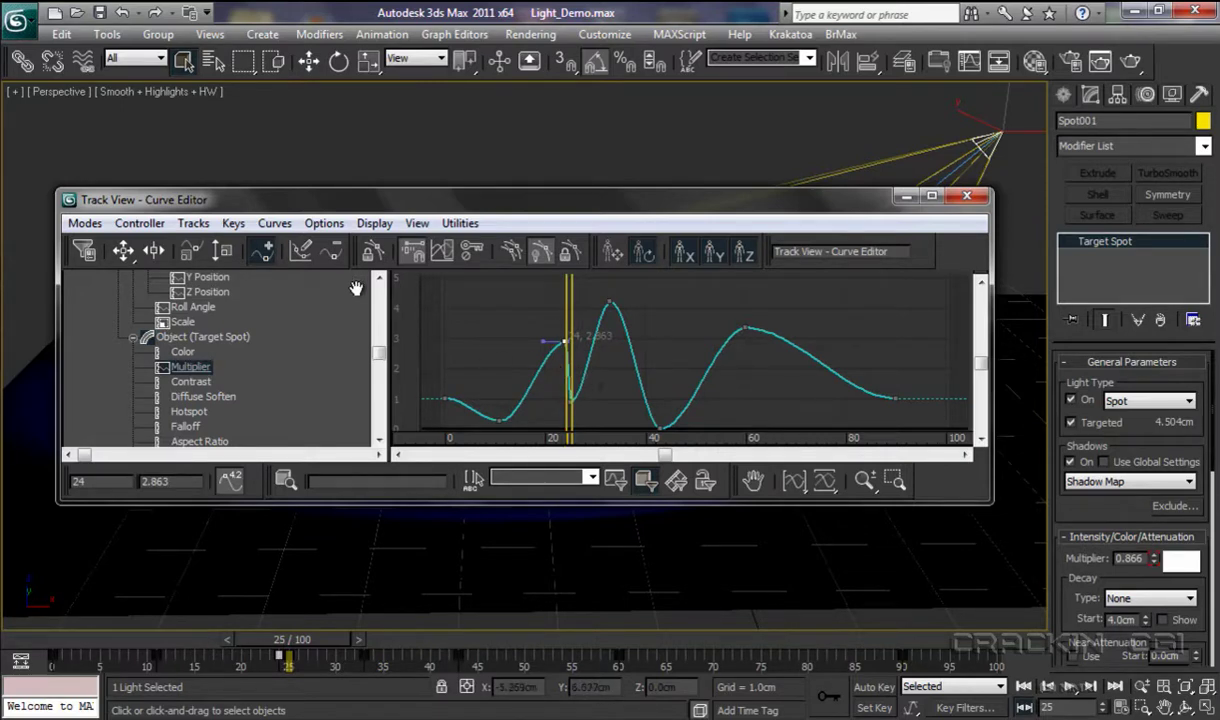
Open the Light Lister listing all scene lights, then close it again
left_click(108, 35)
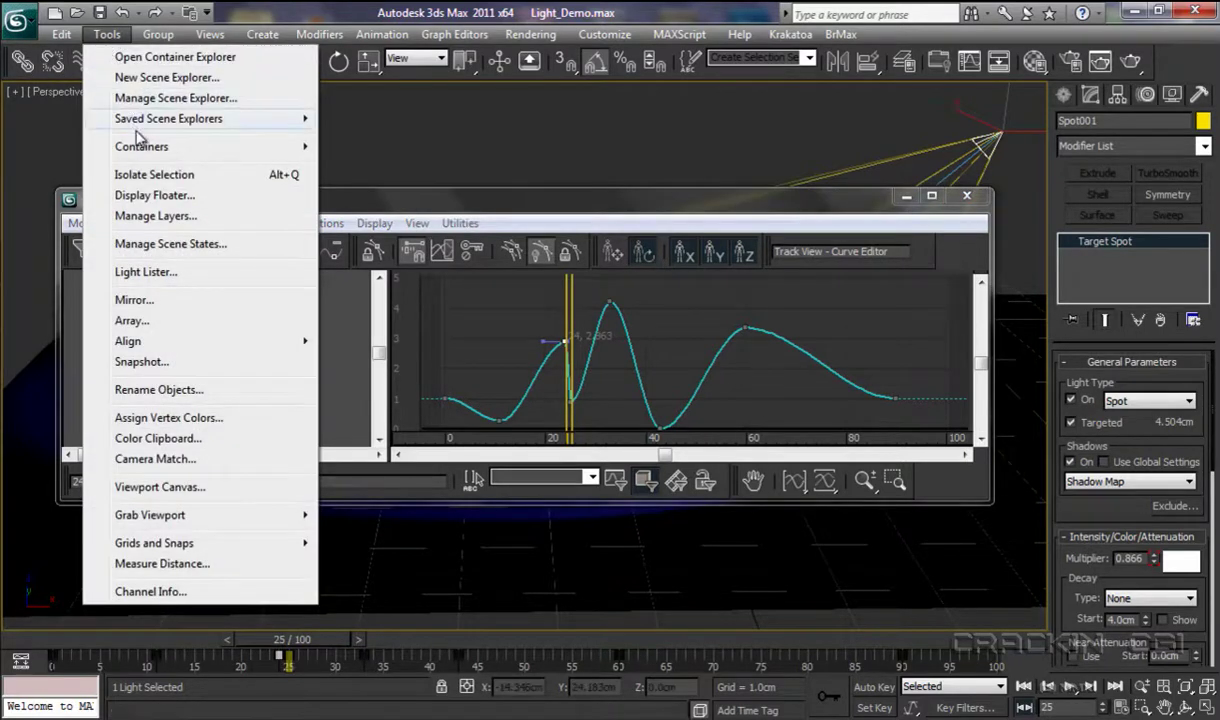
left_click(160, 276)
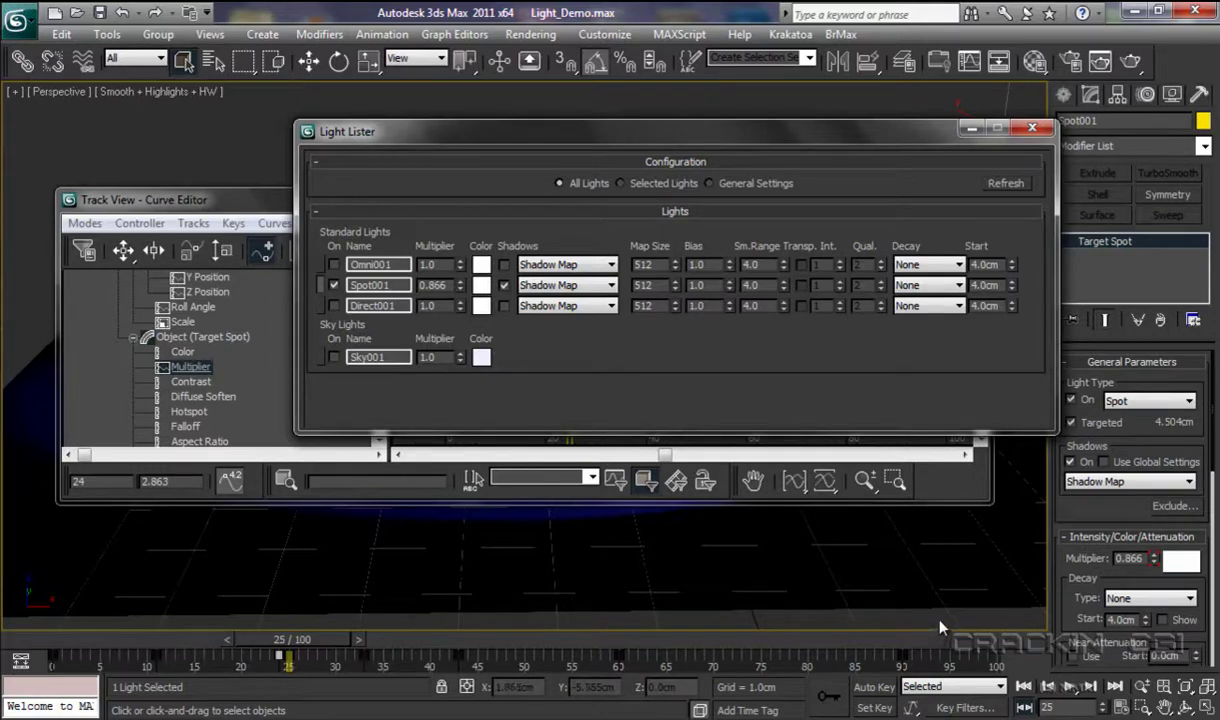
left_click(1032, 127)
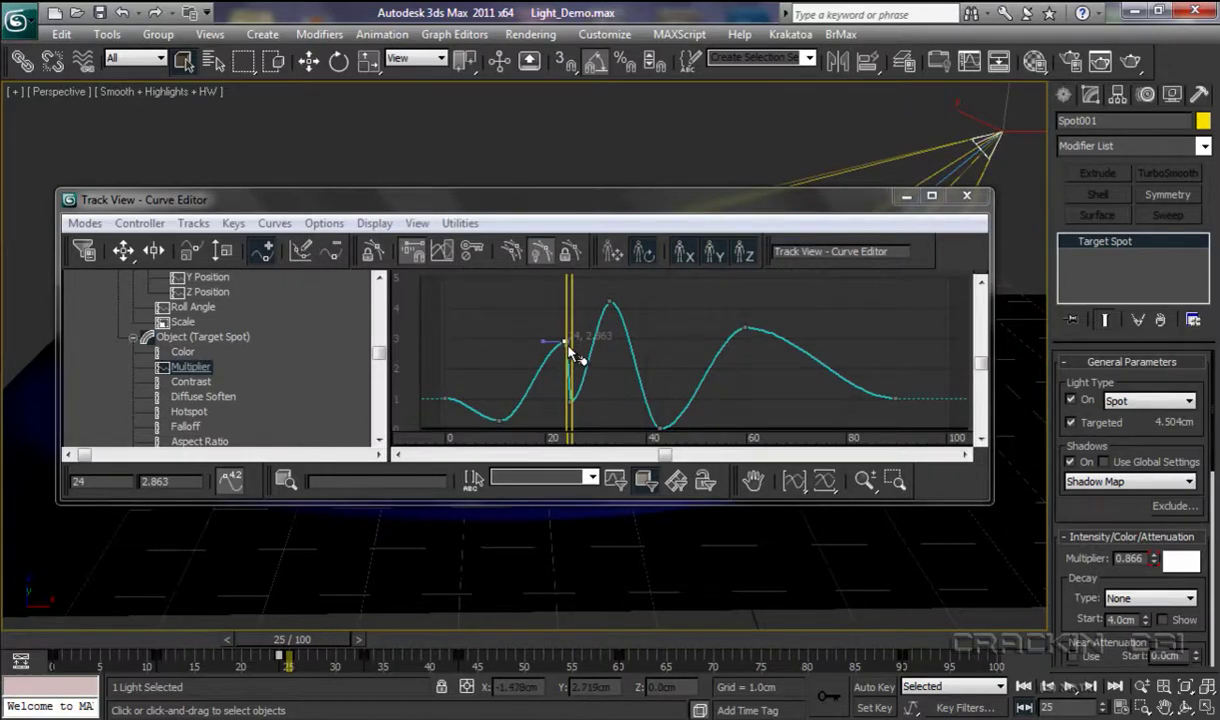
Drag the Multiplier peak key from frame 12 to frame 18, keeping its 2.678 value
mouse_move(565, 344)
left_mouse_down()
mouse_move(549, 366)
mouse_move(511, 343)
left_mouse_up()
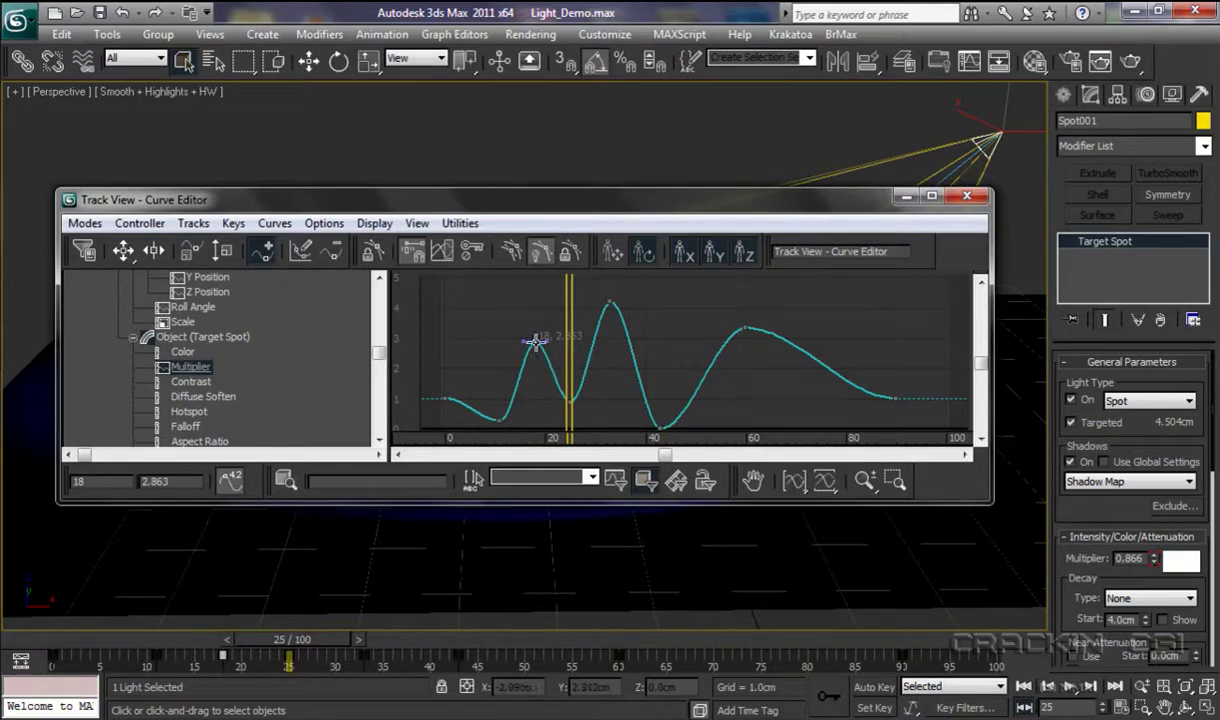
left_click_drag(535, 344, 507, 345)
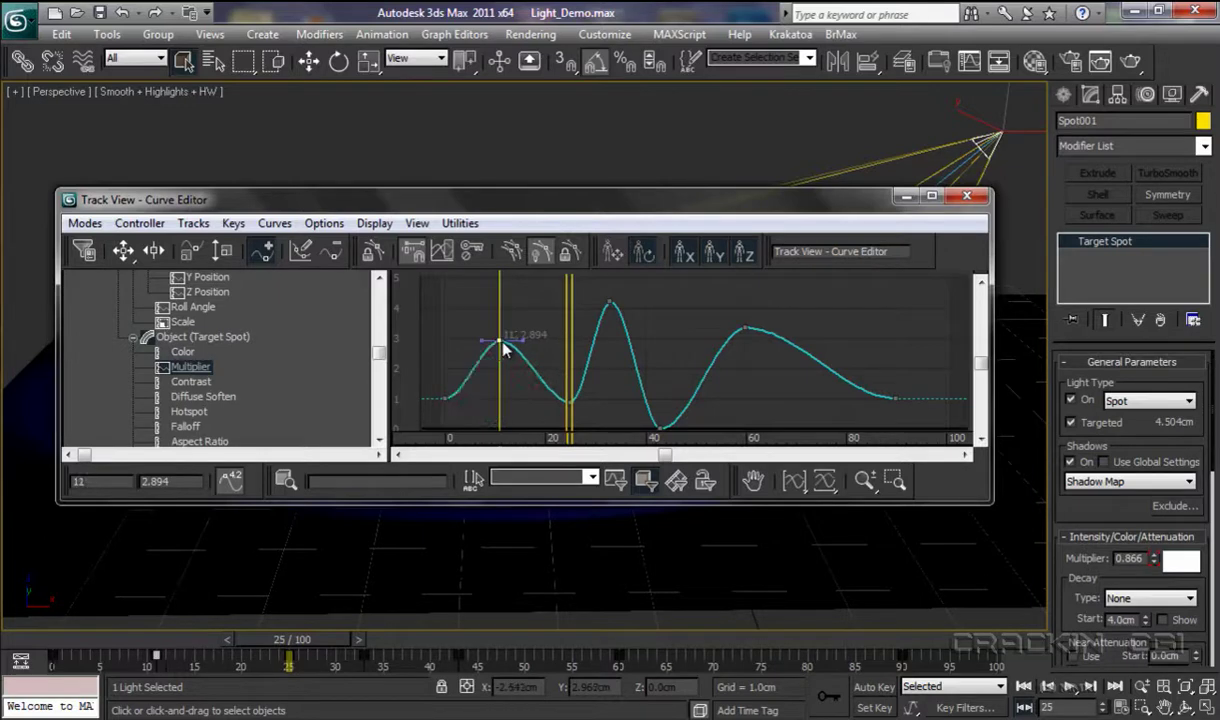
left_click_drag(507, 345, 506, 356)
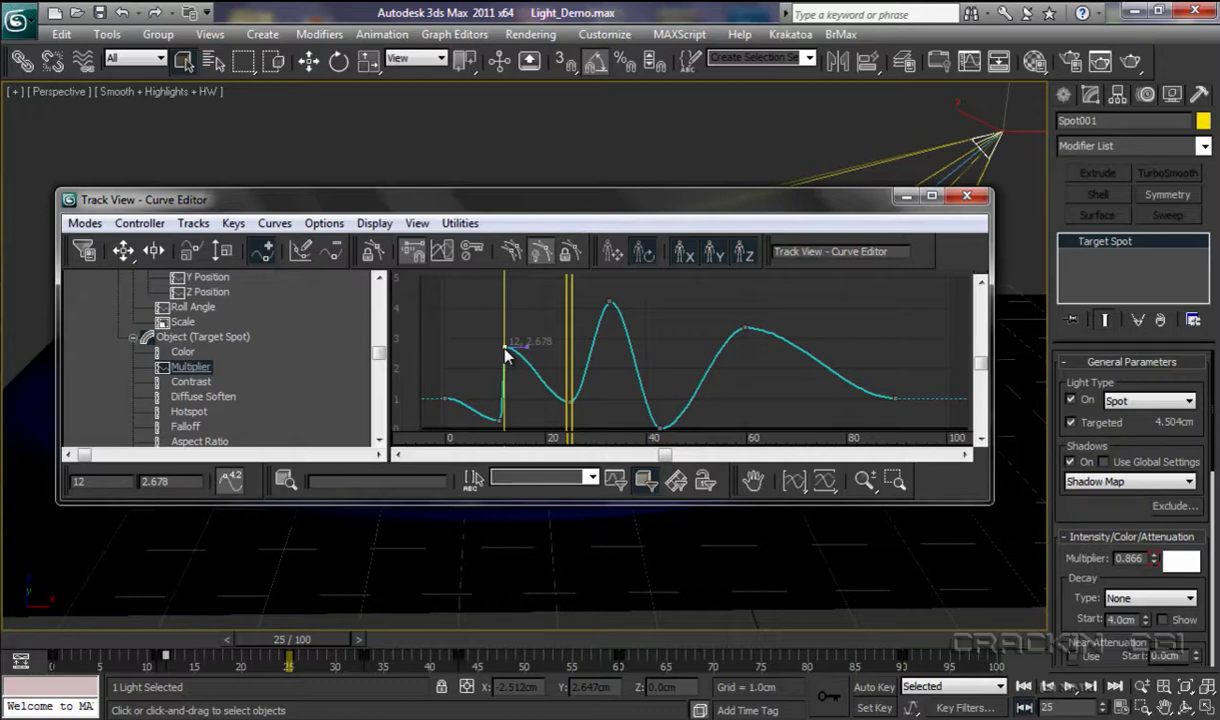
left_click_drag(505, 355, 537, 355)
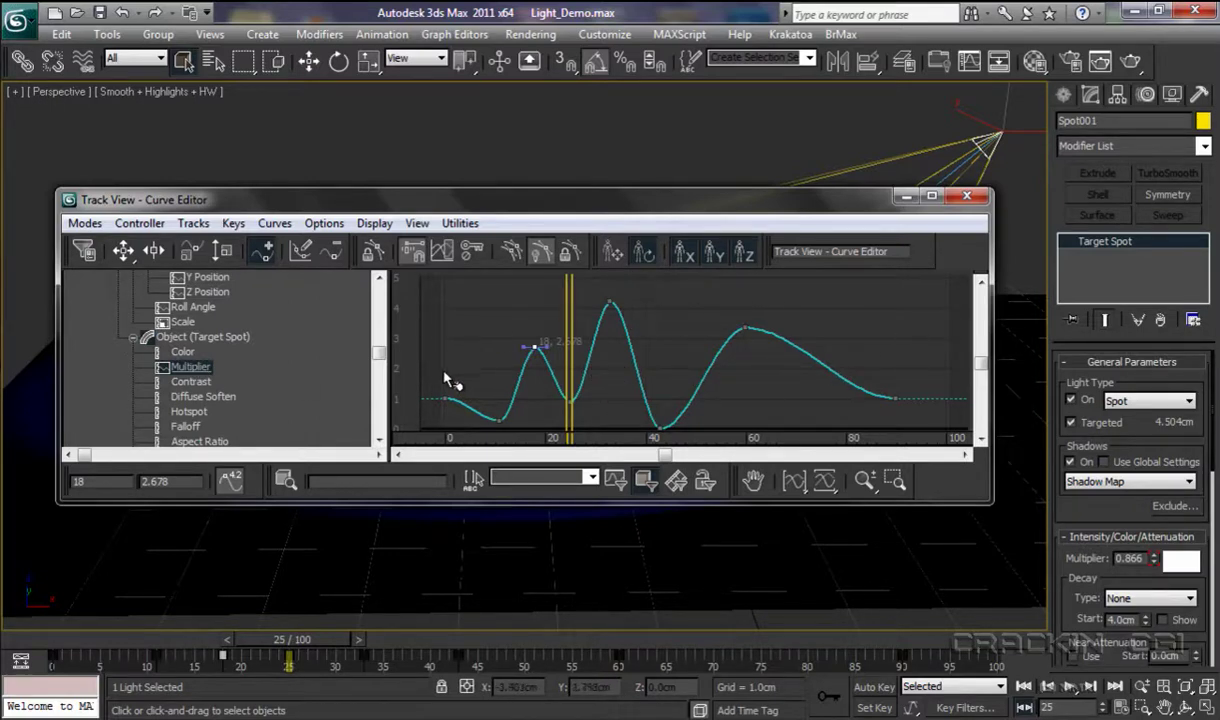
Select every Multiplier key and delete them via the trackbar's Delete selected keys
left_click(958, 664)
left_click_drag(958, 664, 50, 677)
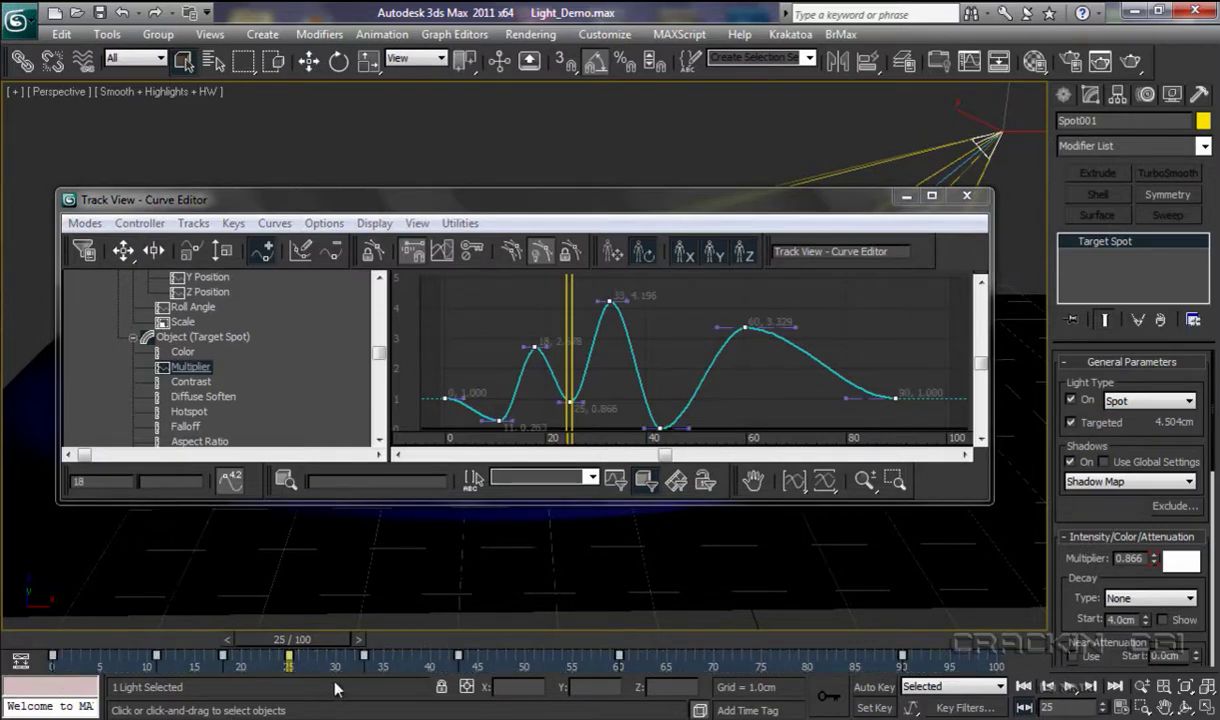
right_click(290, 663)
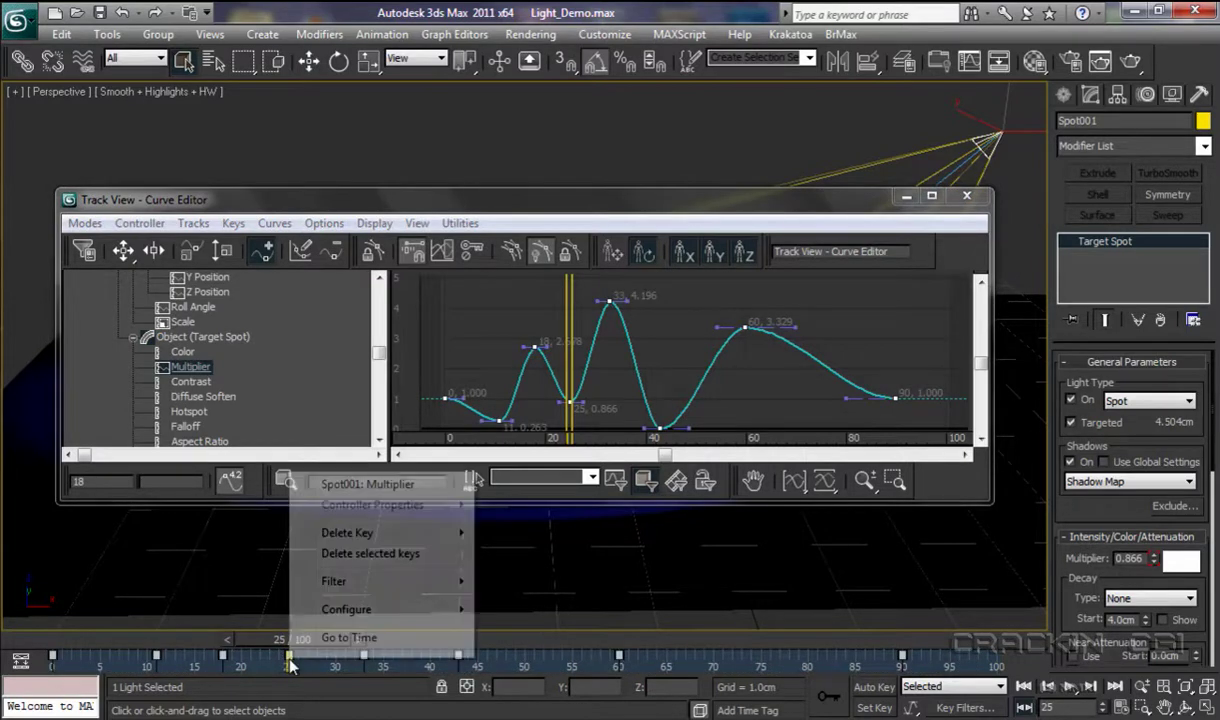
left_click(374, 556)
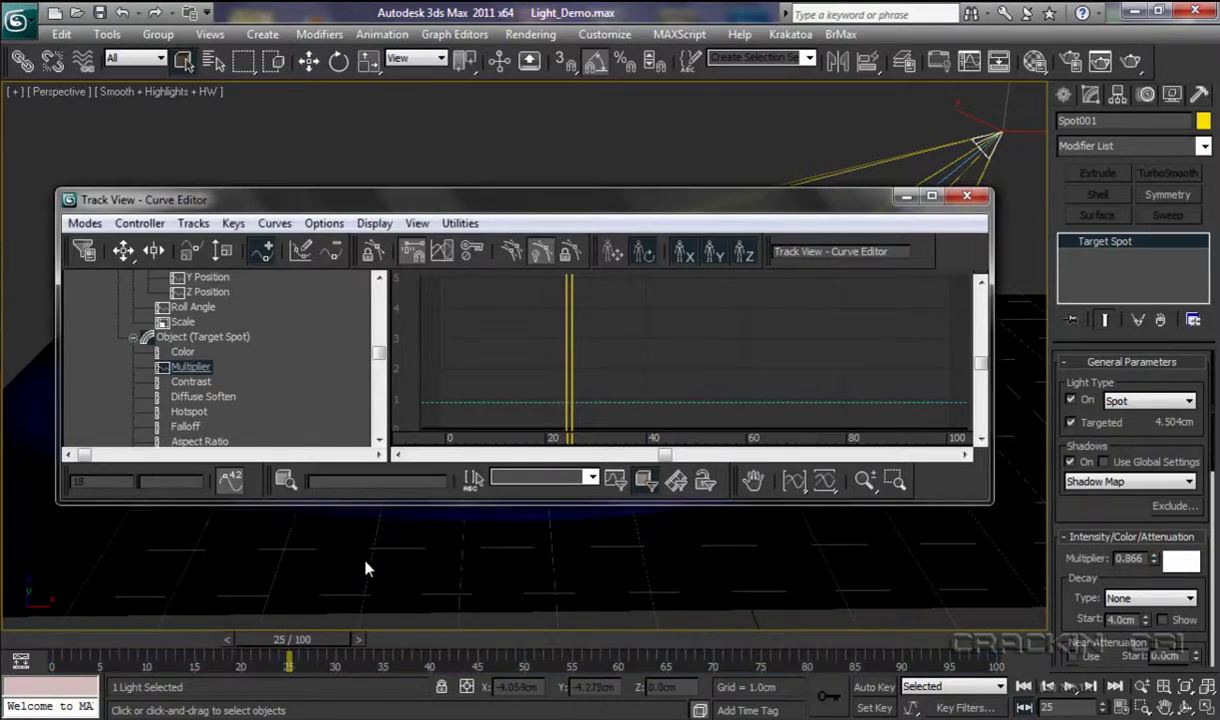
Open Assign Controller for the Multiplier track and highlight the On/Off float controller
right_click(186, 374)
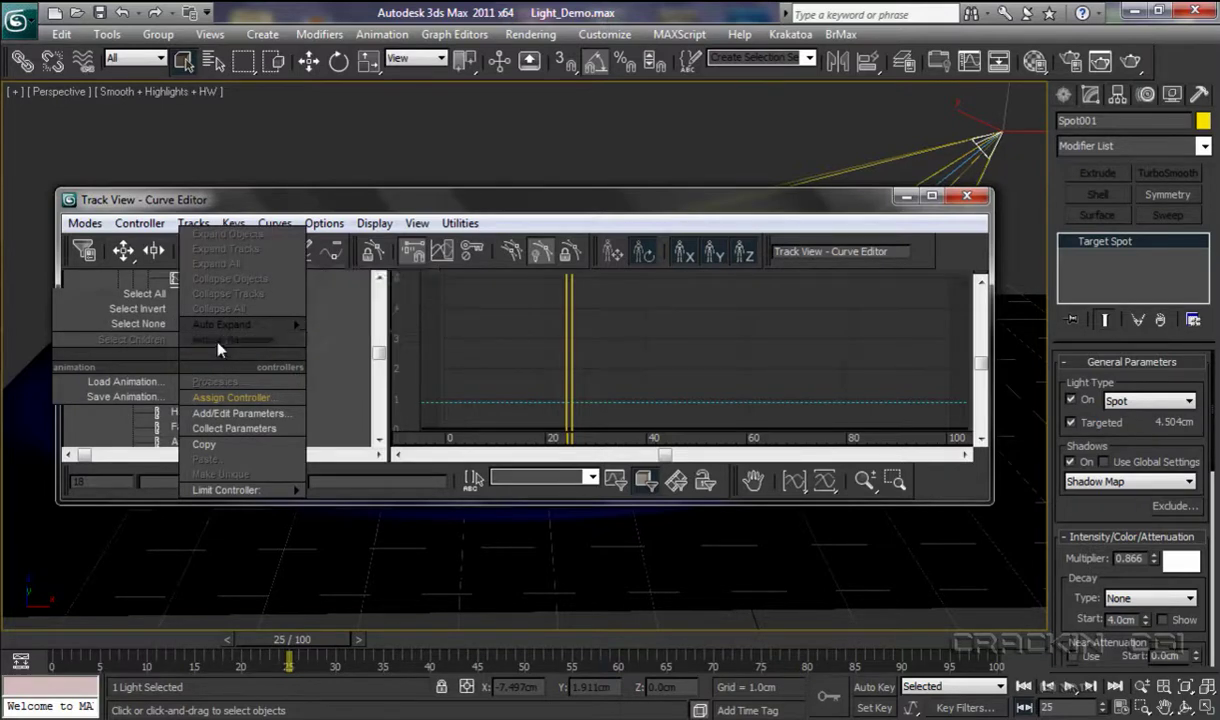
left_click(214, 403)
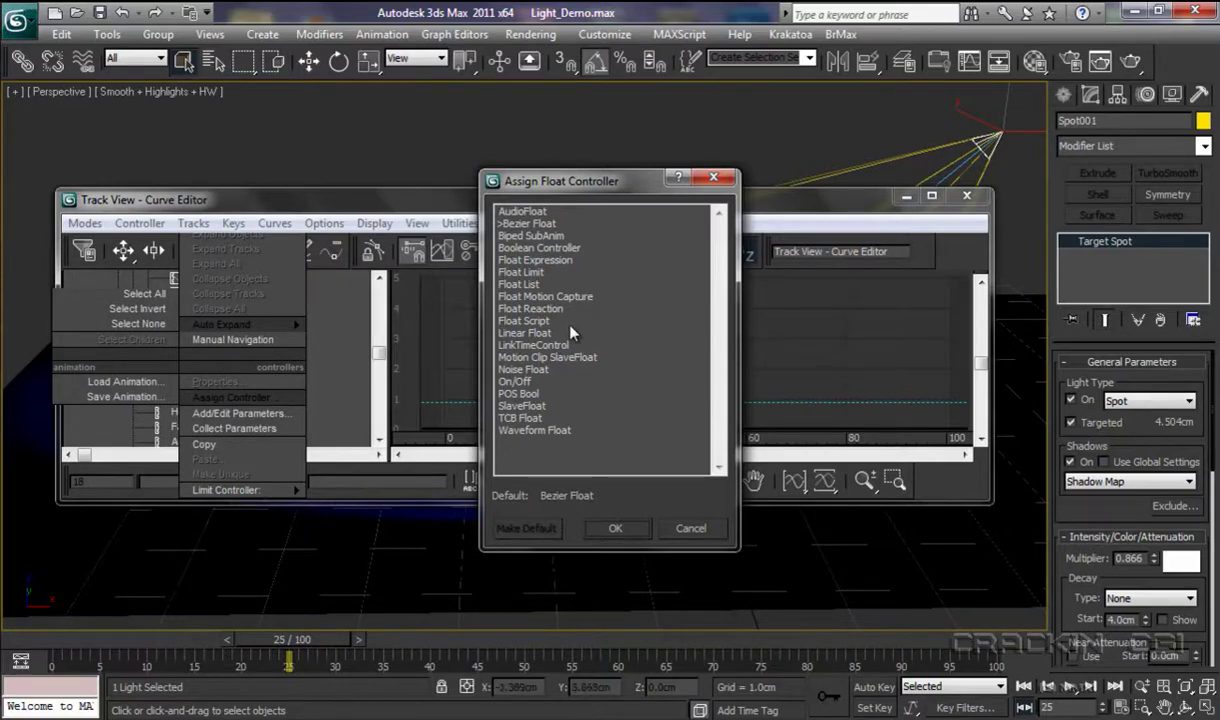
left_click(524, 384)
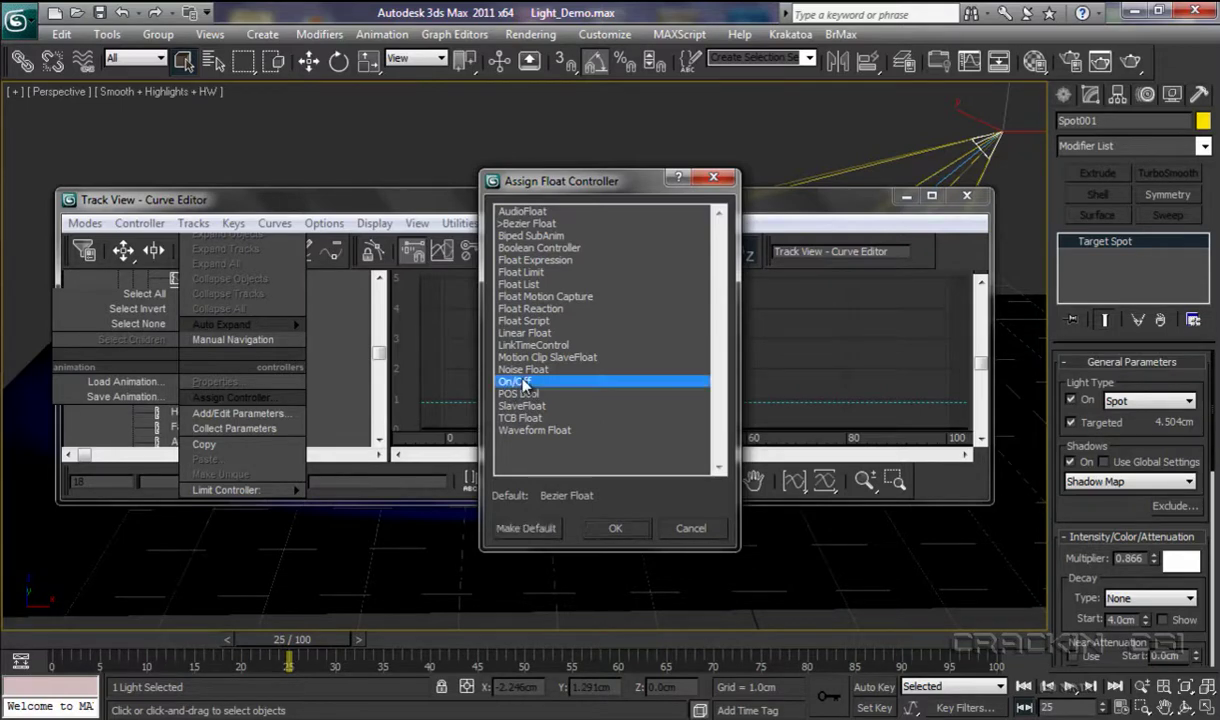
Confirm the On/Off controller for Multiplier and make the Curve Editor window taller
left_click(613, 530)
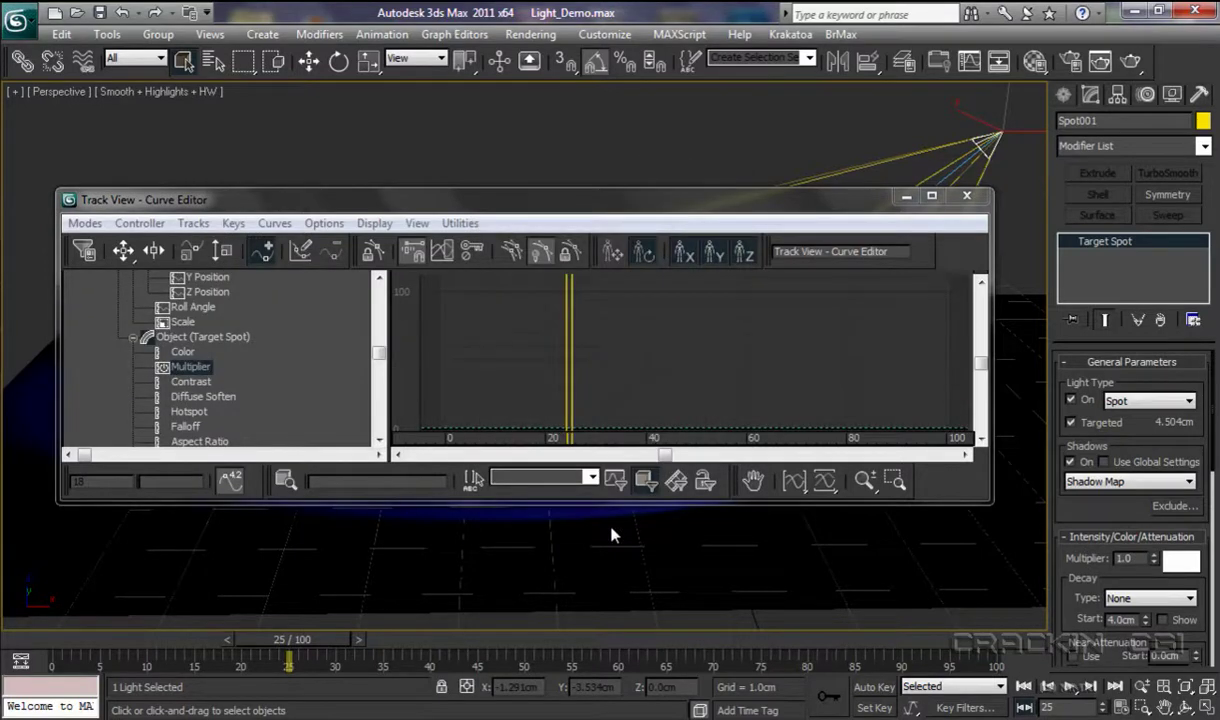
left_click_drag(613, 502, 613, 546)
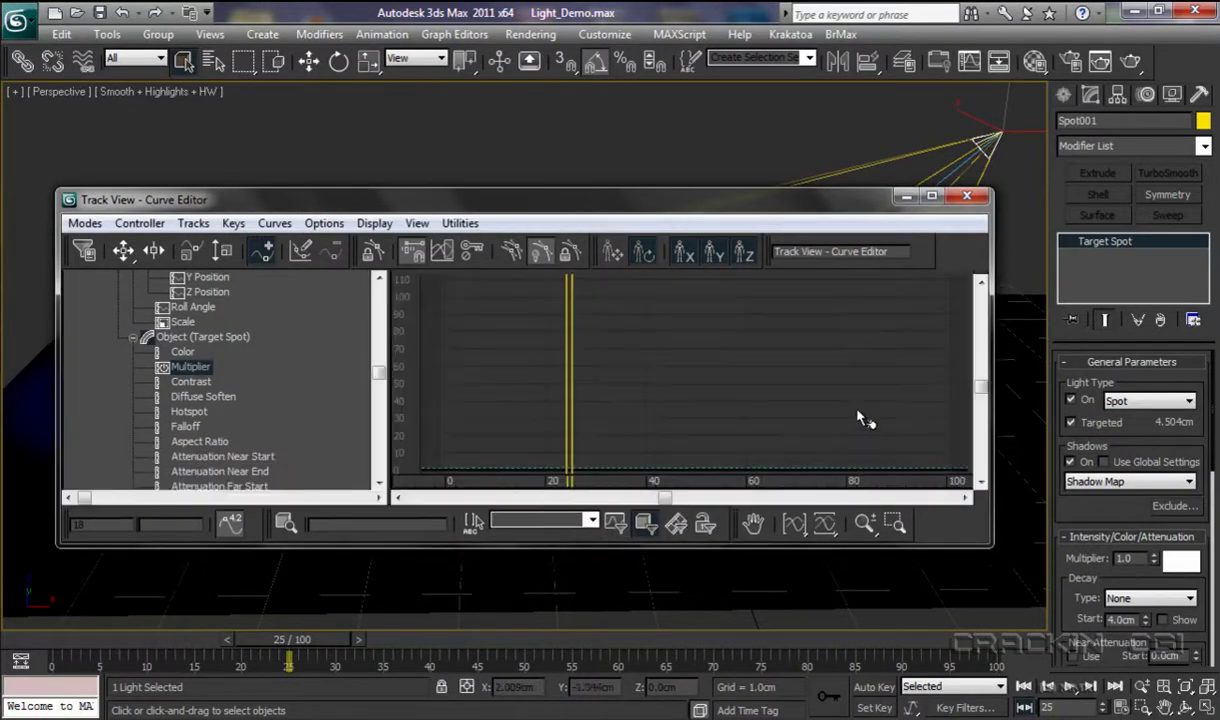
left_click_drag(981, 388, 981, 399)
left_click_drag(980, 420, 980, 412)
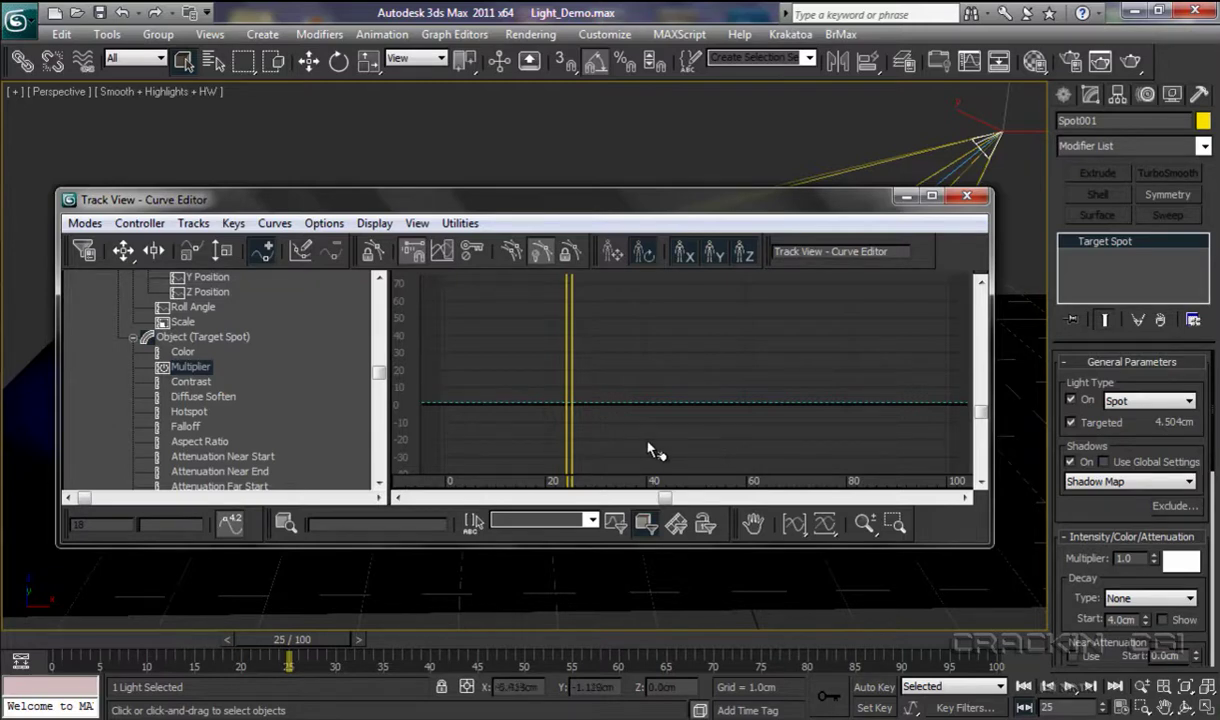
left_click(93, 229)
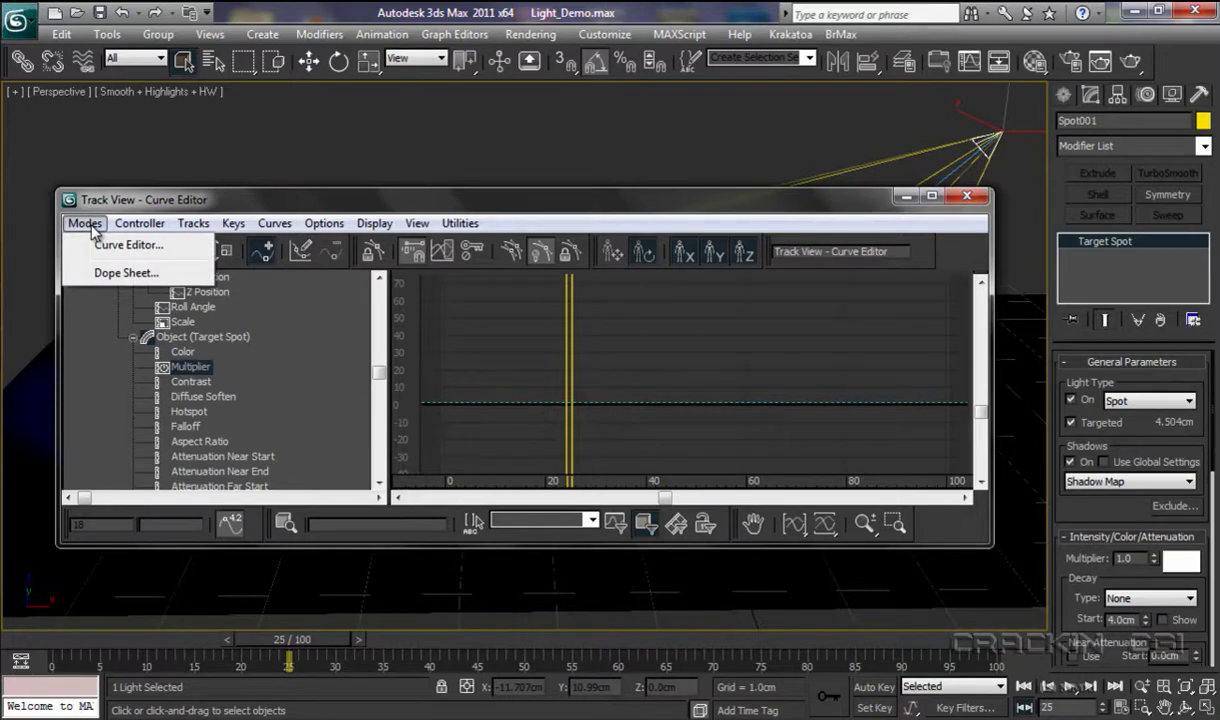
Set the Track View mode to Dope Sheet
left_click(121, 273)
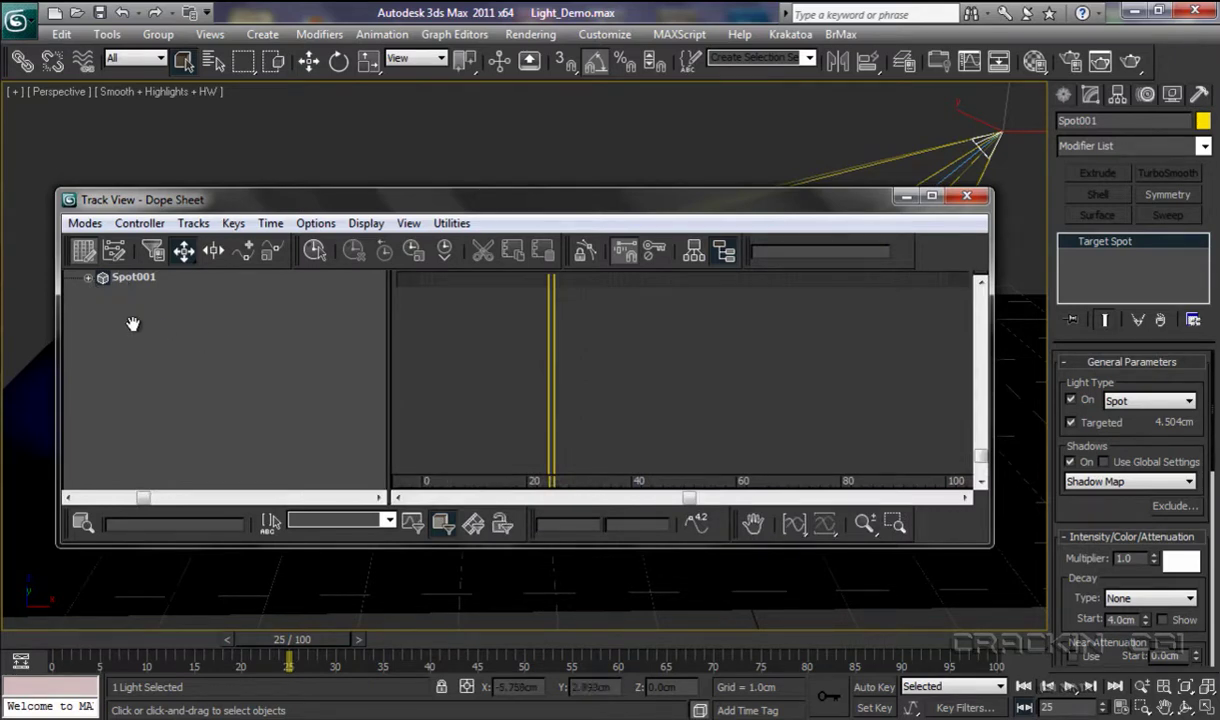
Expand Spot001 in the Dope Sheet to show its Multiplier on-bar
left_click(88, 279)
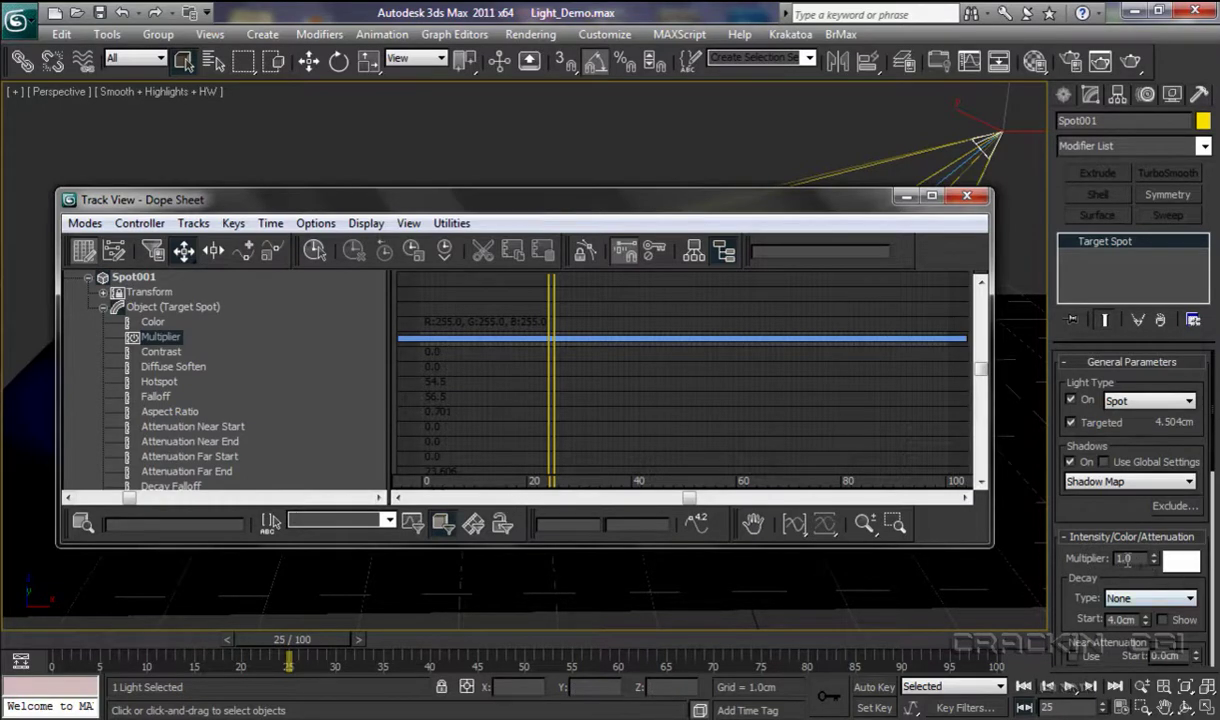
Move the Dope Sheet higher, scrub the time slider to frame 10, and heighten the window
left_click_drag(630, 548, 625, 434)
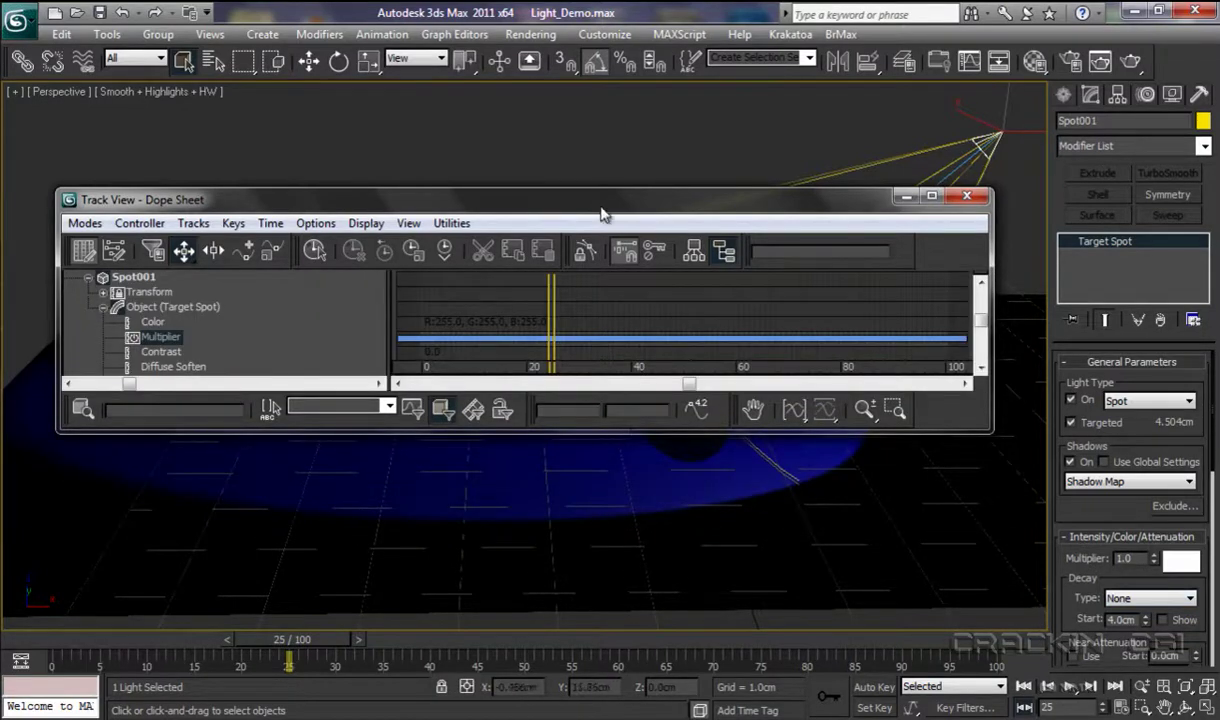
mouse_move(605, 203)
left_mouse_down()
mouse_move(608, 153)
mouse_move(615, 196)
mouse_move(653, 122)
left_mouse_up()
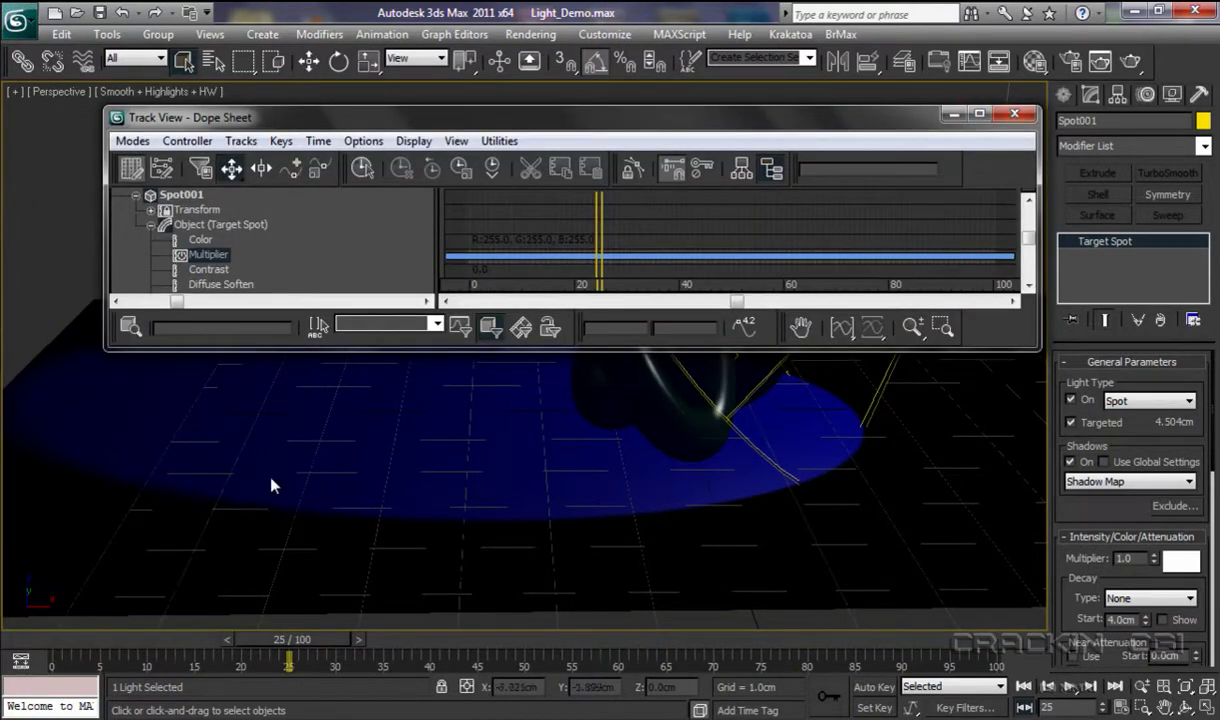
left_click_drag(316, 650, 122, 640)
left_click_drag(479, 241, 575, 241)
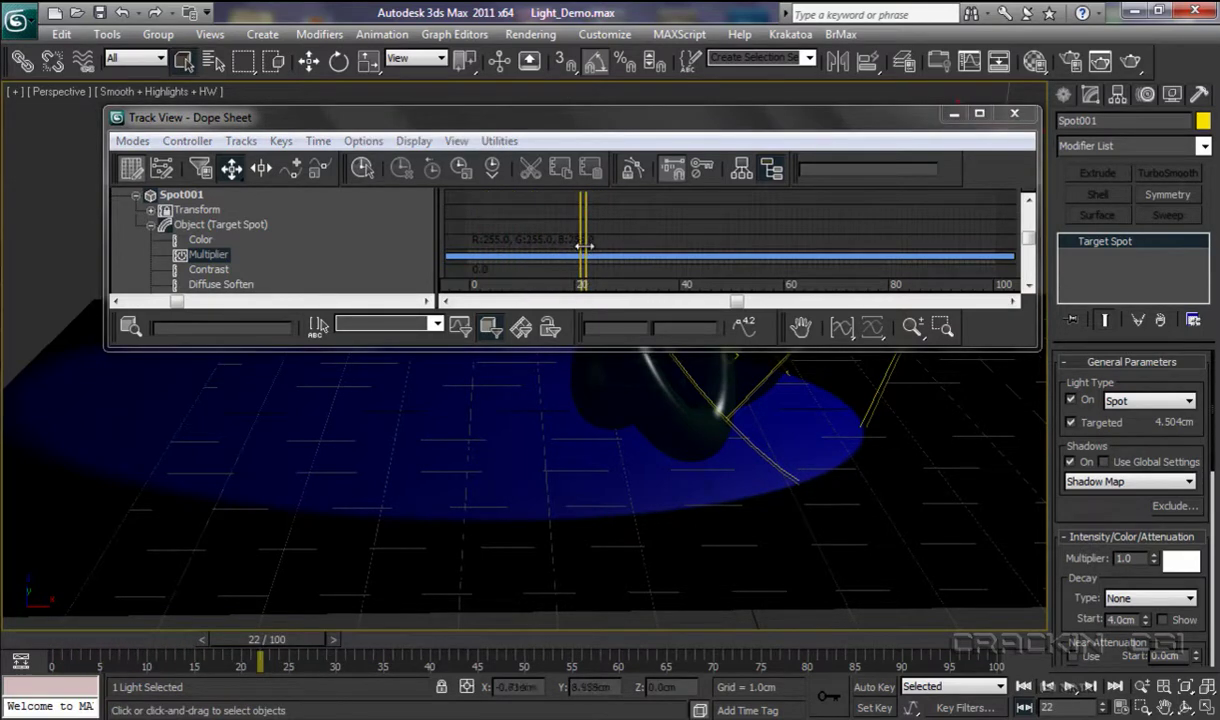
left_click_drag(262, 650, 815, 641)
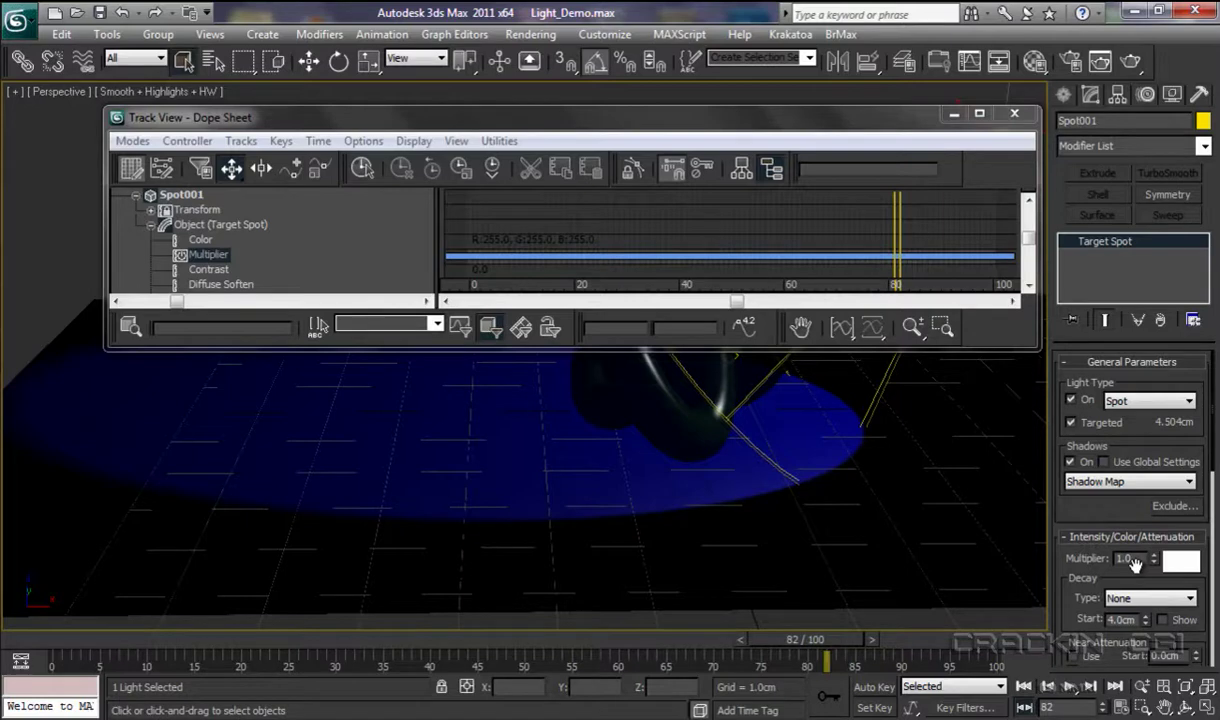
mouse_move(805, 640)
left_mouse_down()
mouse_move(343, 683)
mouse_move(187, 680)
left_mouse_up()
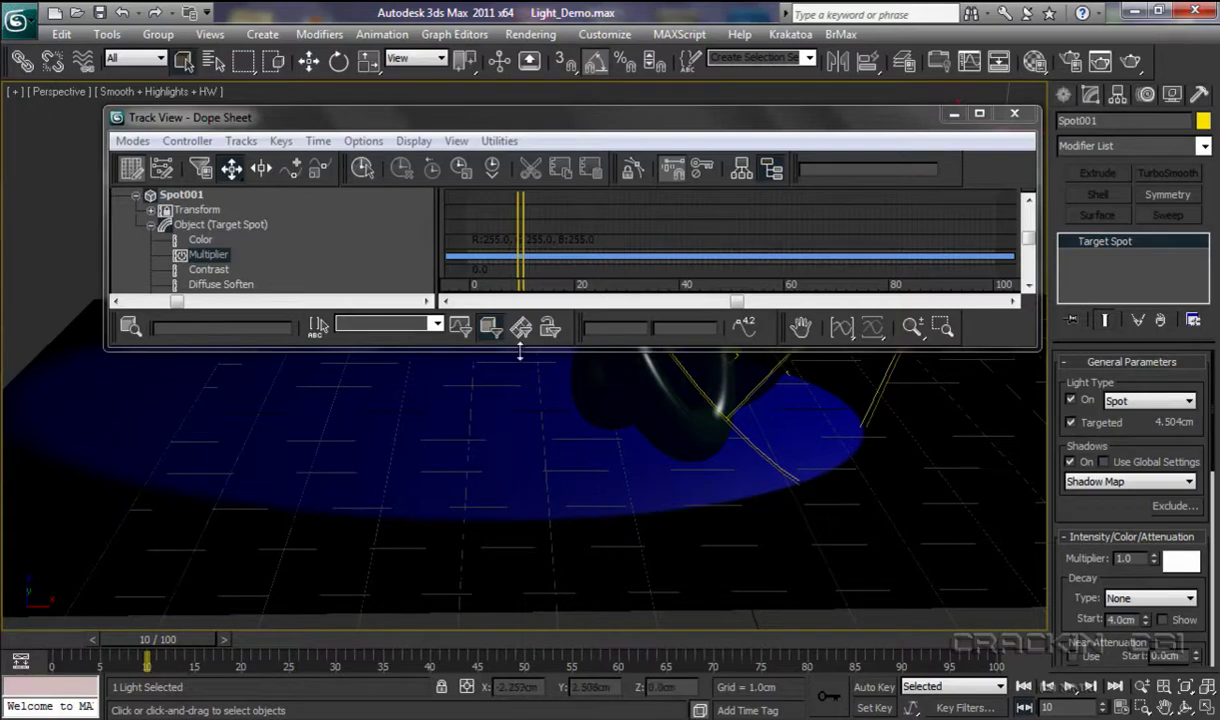
left_click_drag(520, 350, 520, 409)
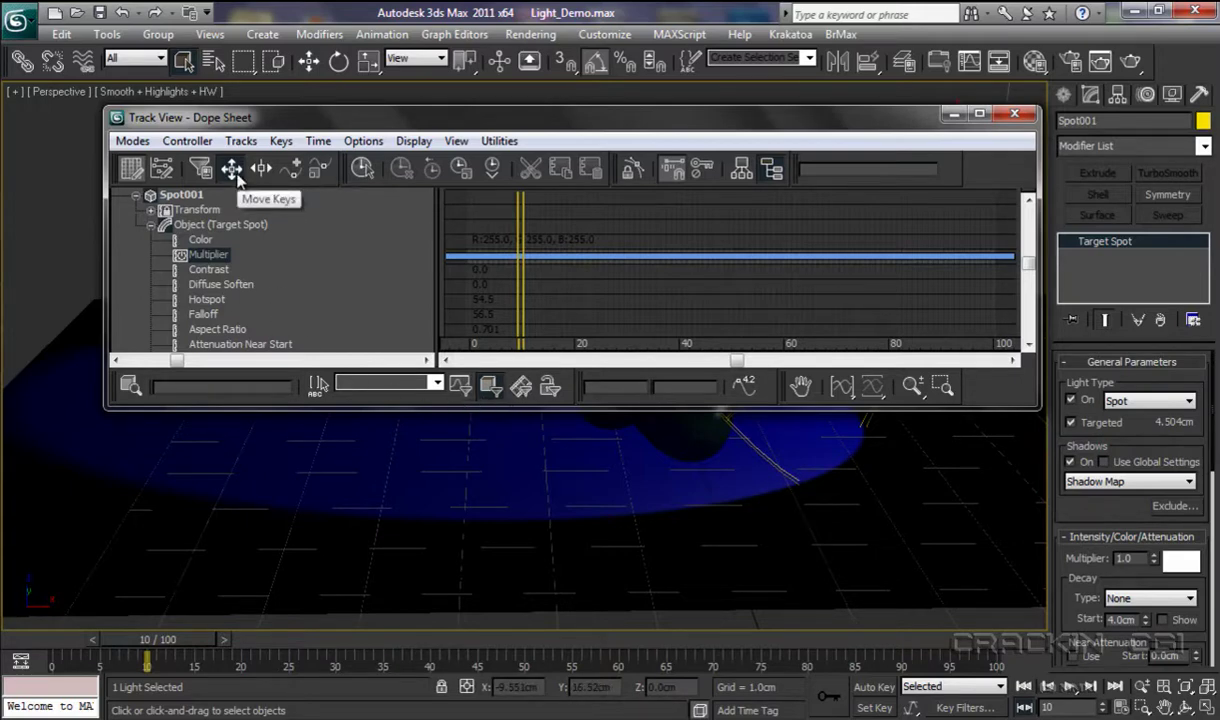
Enable Add Keys and key the On/Off Multiplier at frame 10, switching the light off
left_click(230, 169)
left_click(296, 175)
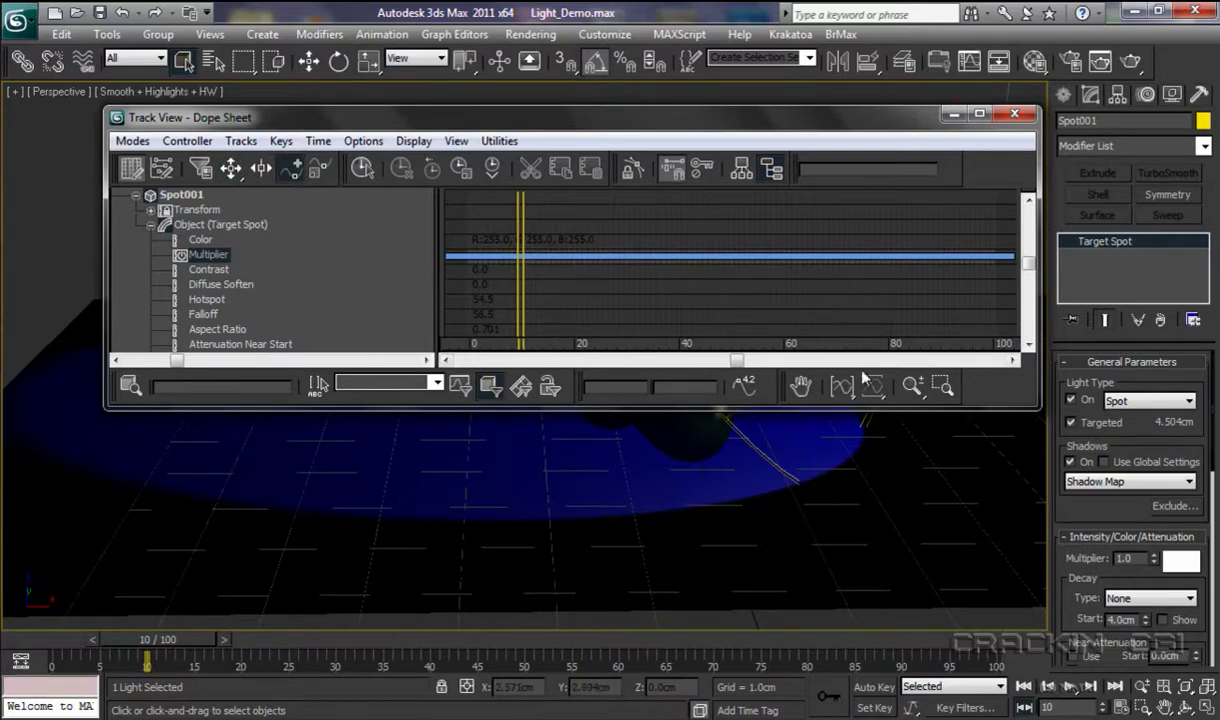
left_click(521, 261)
type("-1")
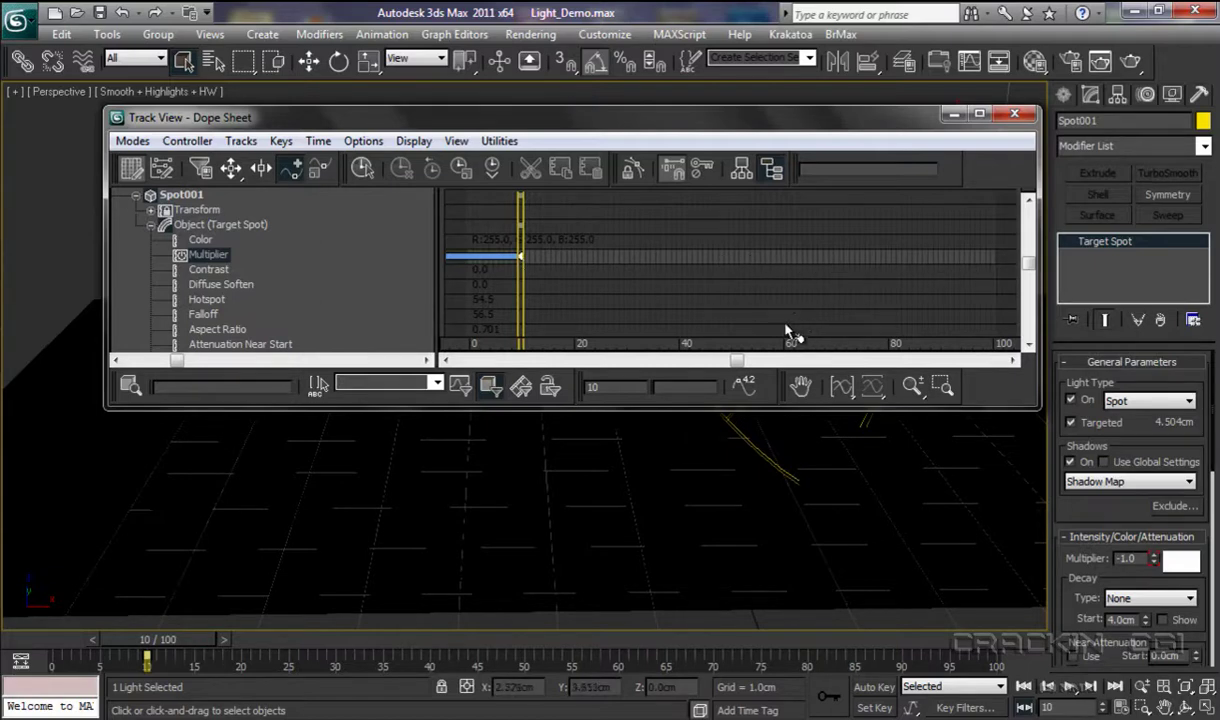
Scrub frames 7 to 15 to check the light, then enlarge the Dope Sheet to show Multiplier
left_click_drag(620, 410, 605, 281)
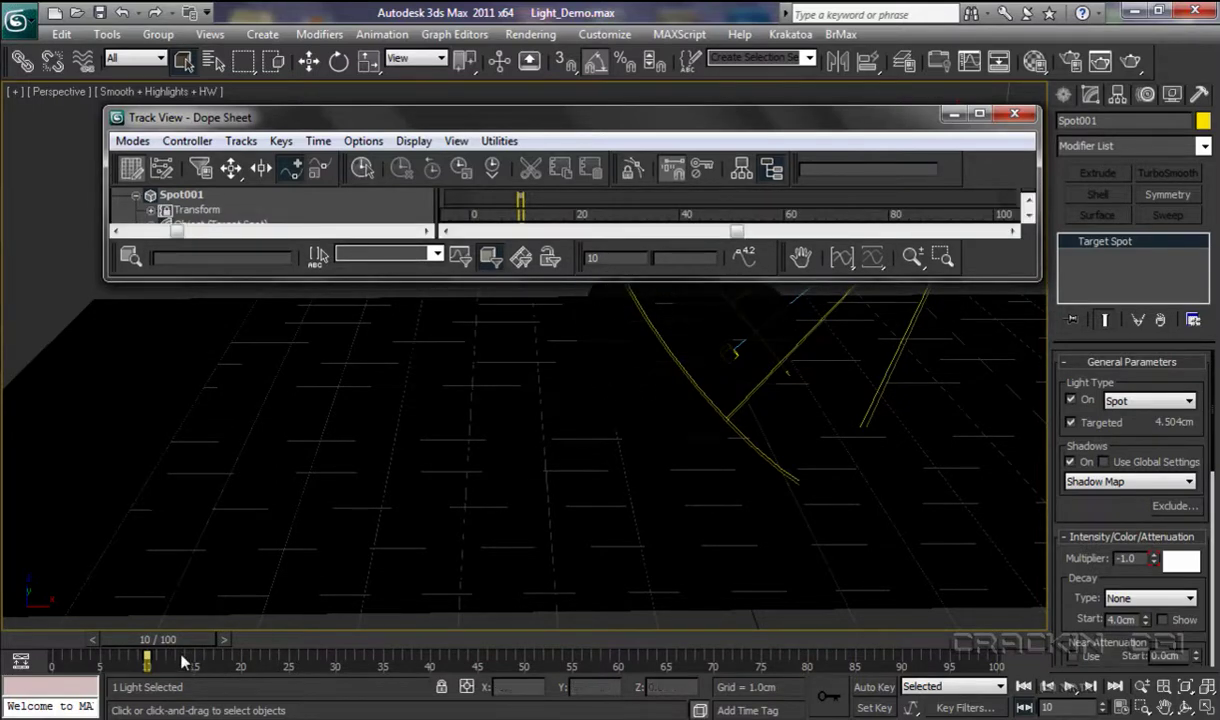
mouse_move(180, 641)
left_mouse_down()
mouse_move(157, 645)
mouse_move(184, 645)
left_mouse_up()
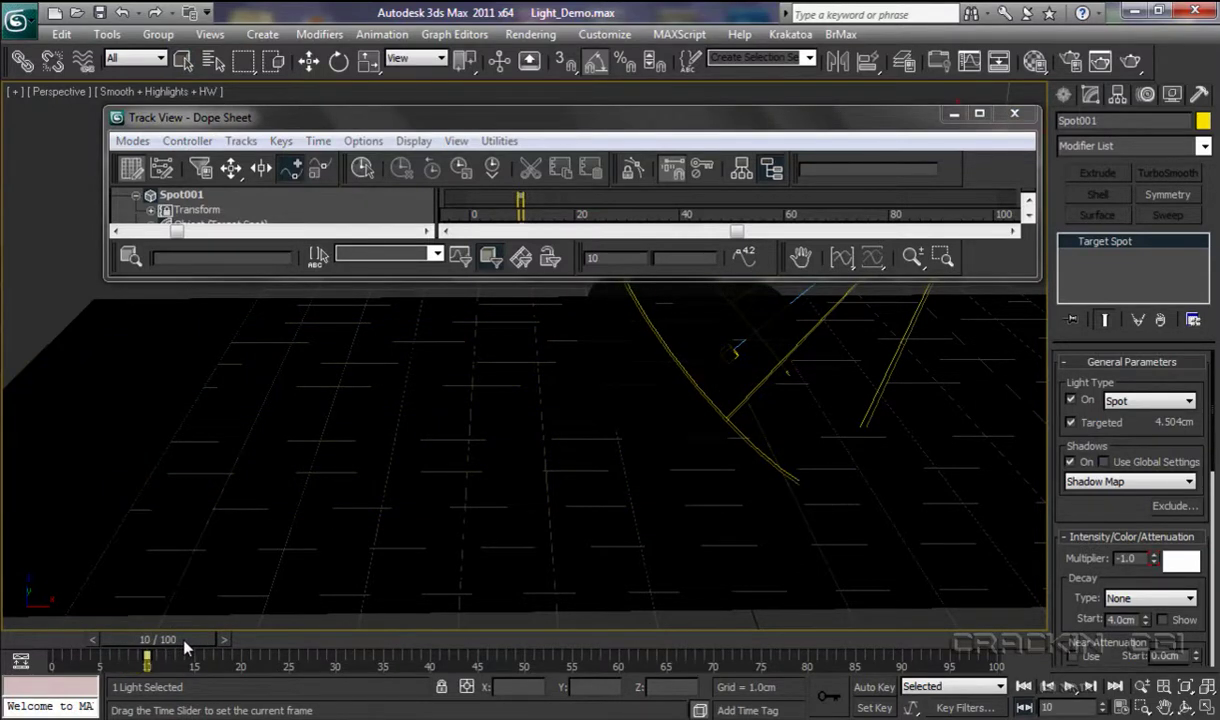
left_click_drag(184, 648, 229, 649)
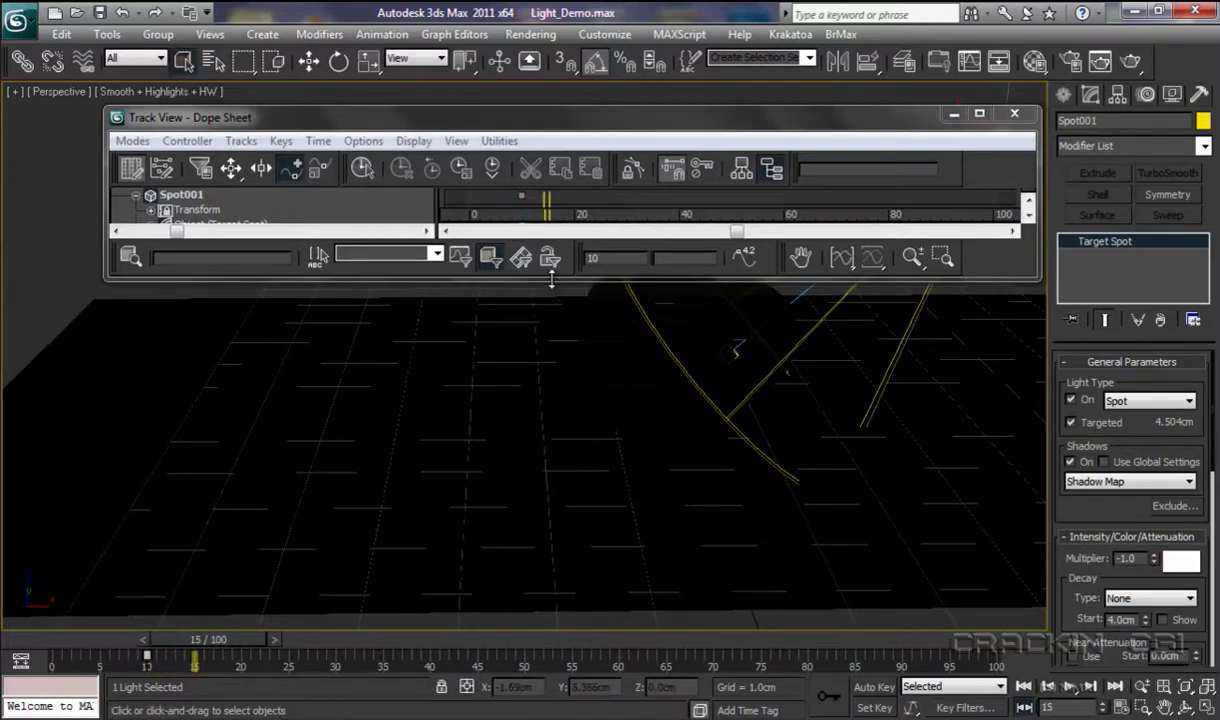
left_click_drag(553, 281, 556, 465)
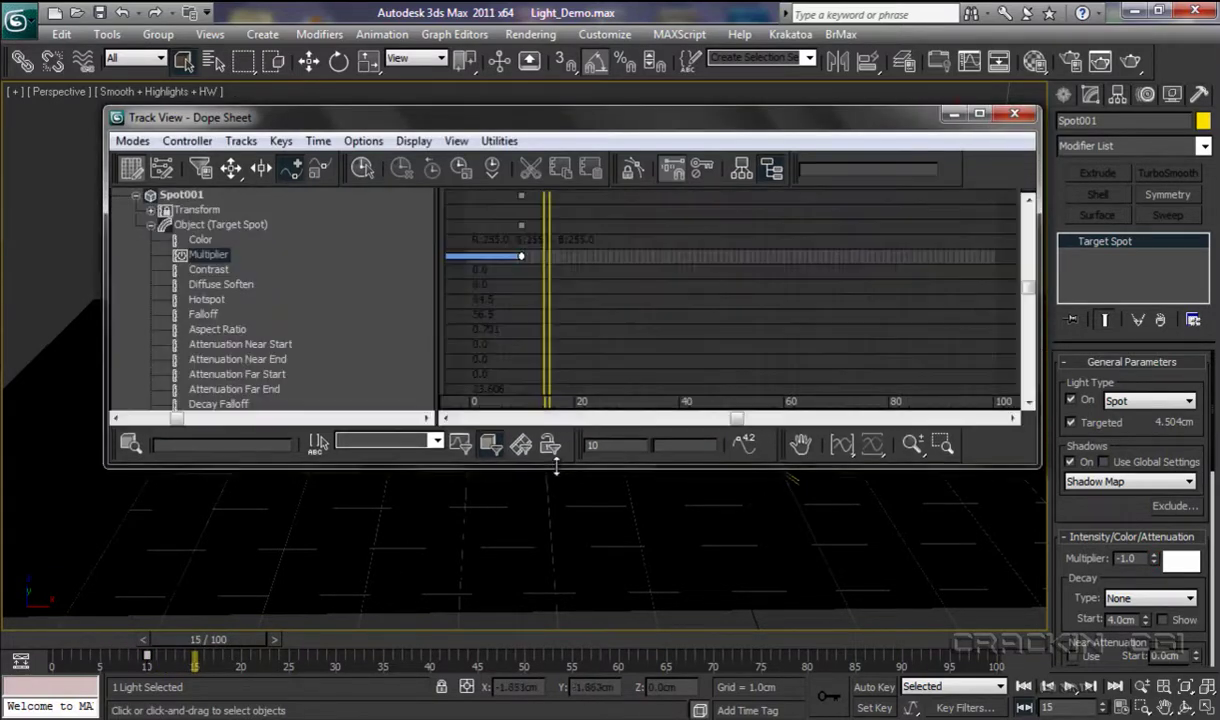
Add ten On/Off Multiplier keys from frame 15 to 76, including 21, 33, 45, 60 and 69
left_click(548, 257)
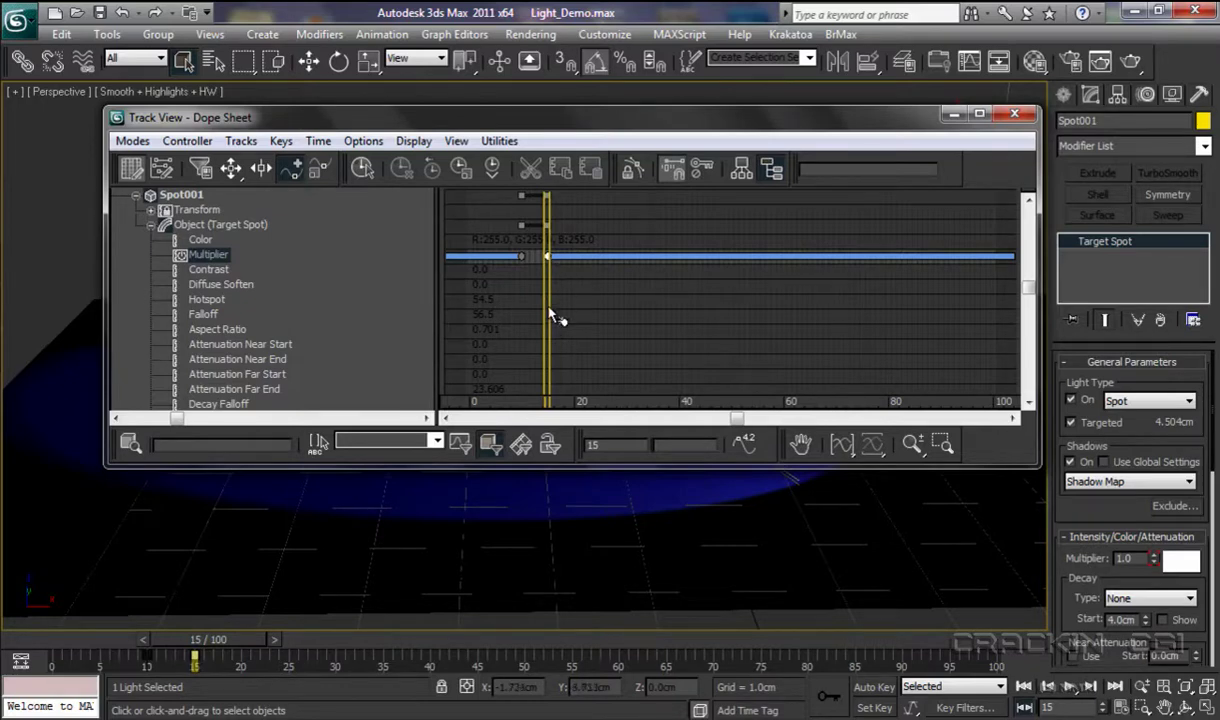
left_click(579, 257)
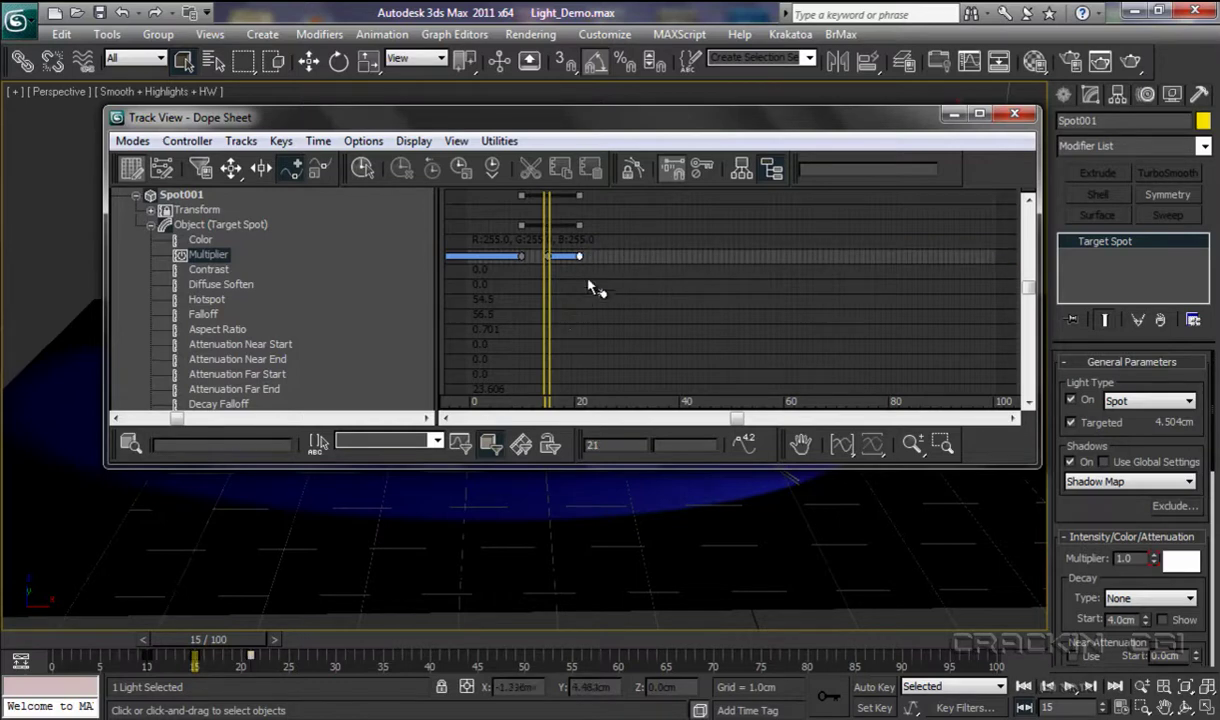
left_click(606, 257)
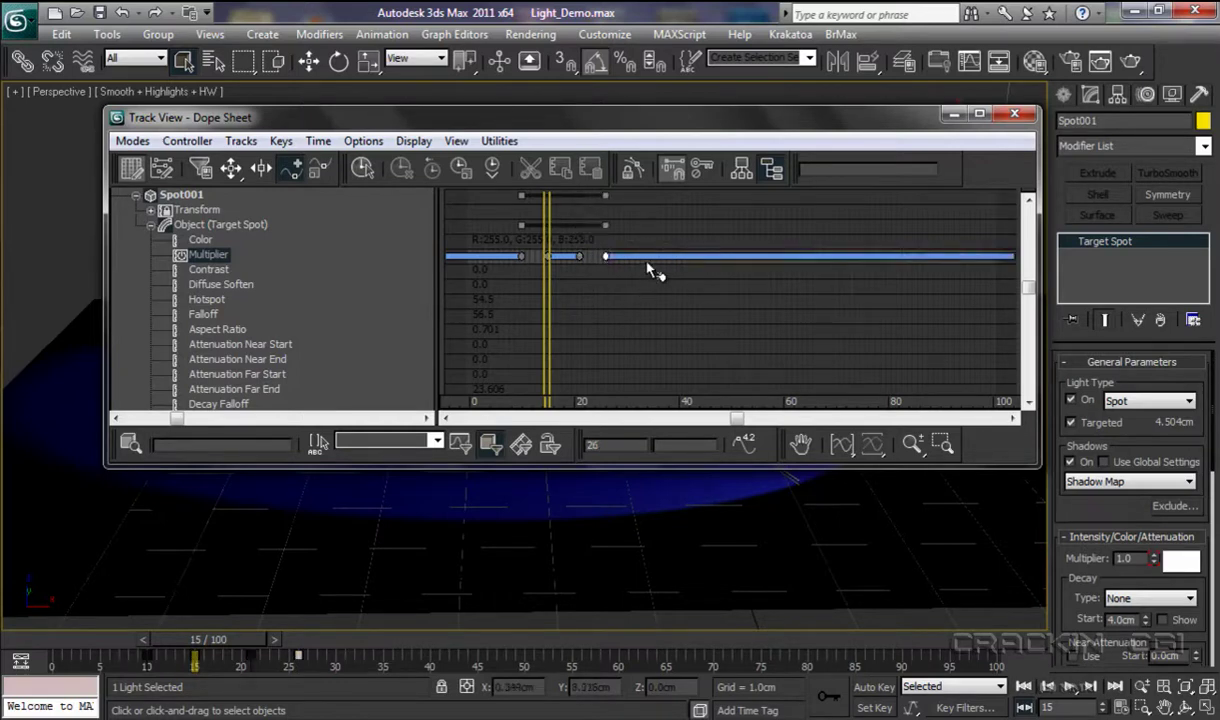
left_click(642, 257)
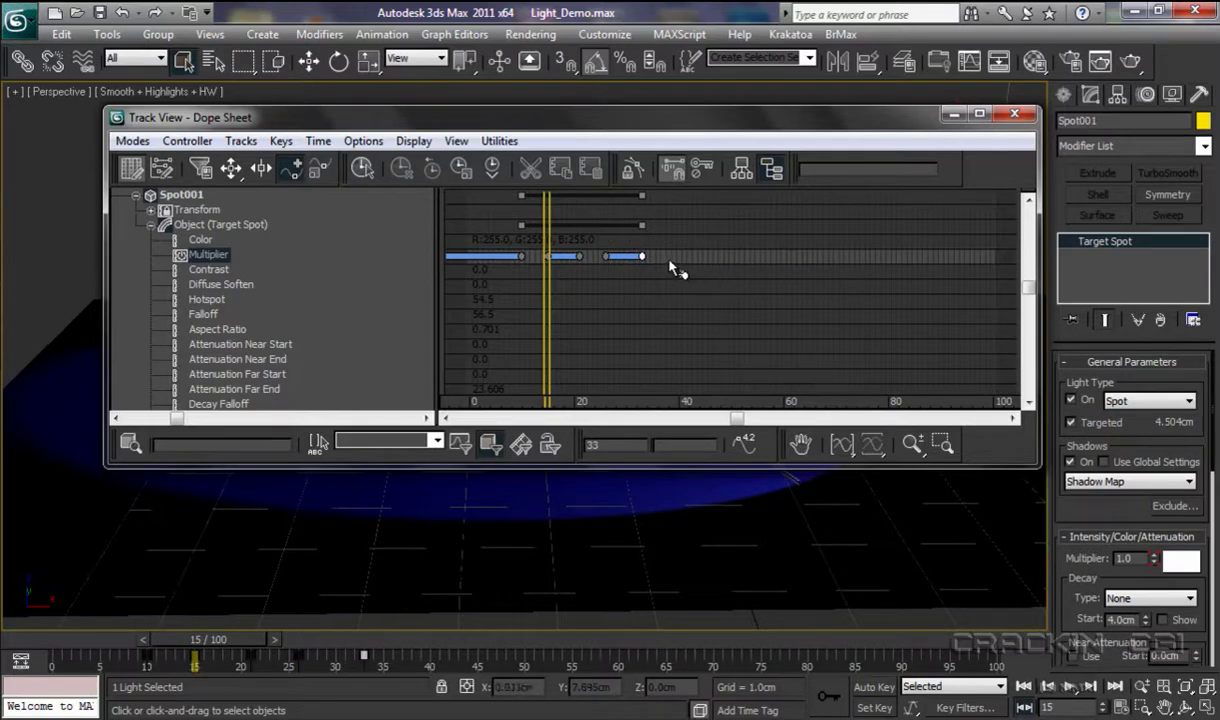
left_click(669, 257)
left_click(705, 257)
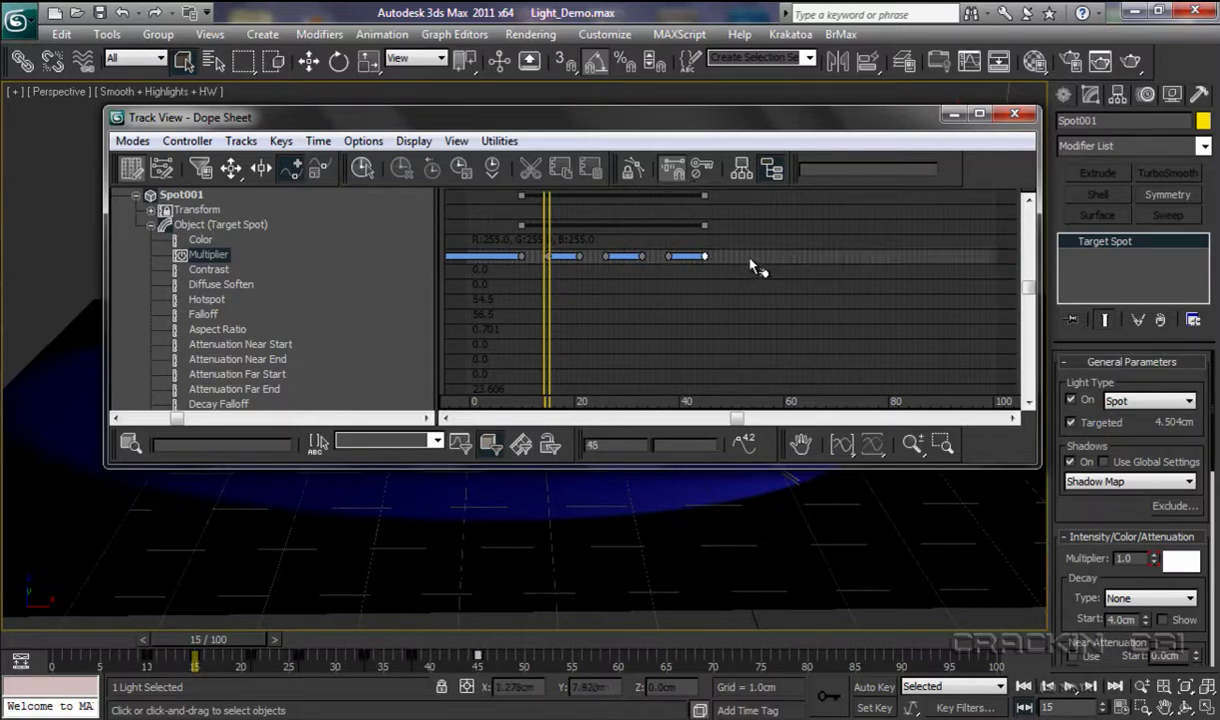
left_click(752, 257)
left_click(784, 257)
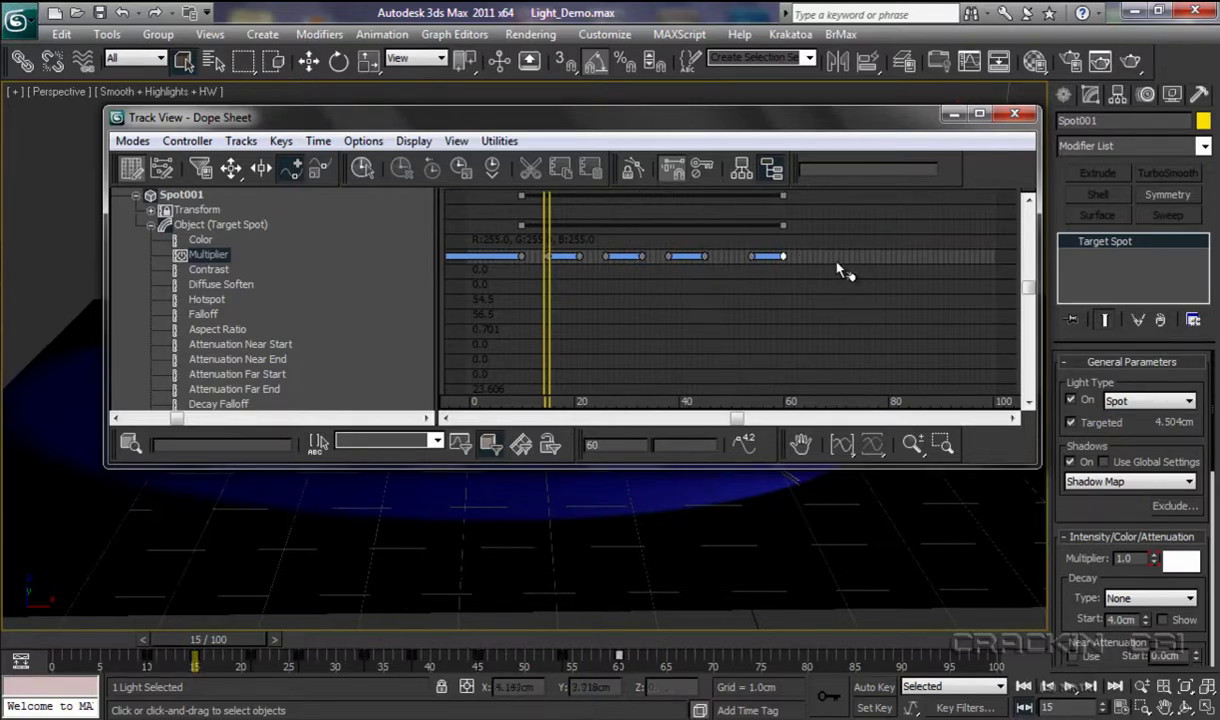
left_click(831, 257)
left_click(868, 257)
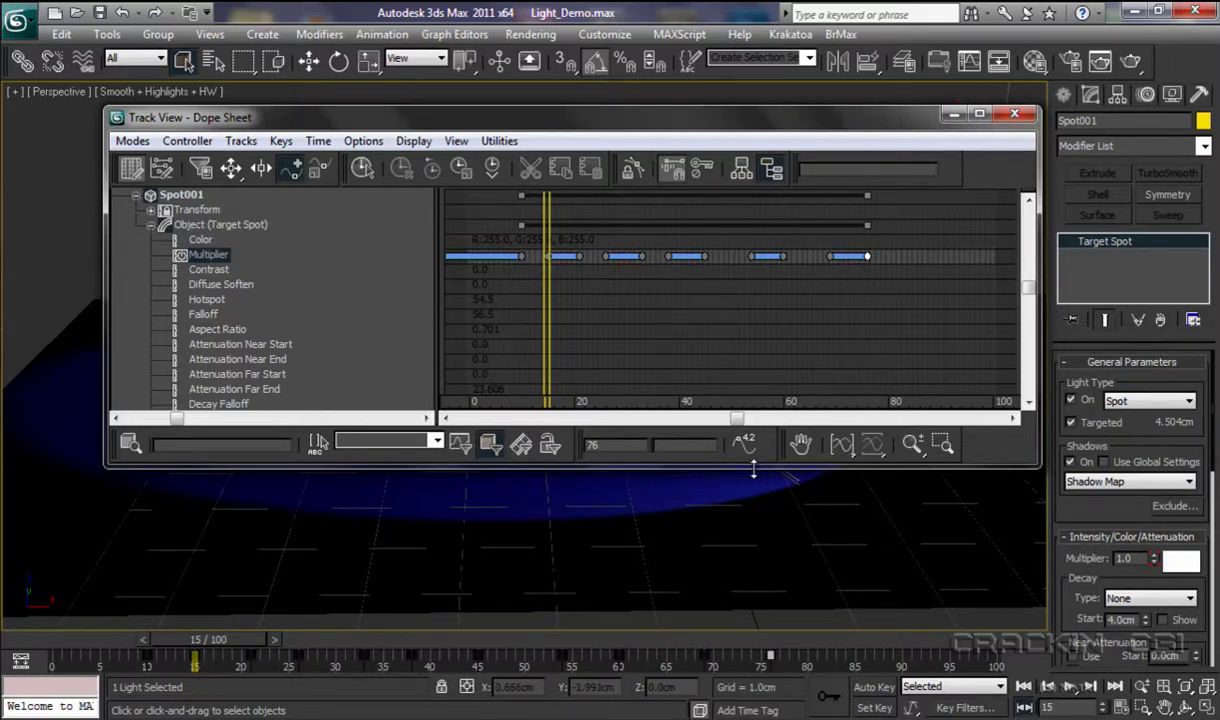
left_click_drag(720, 466, 741, 342)
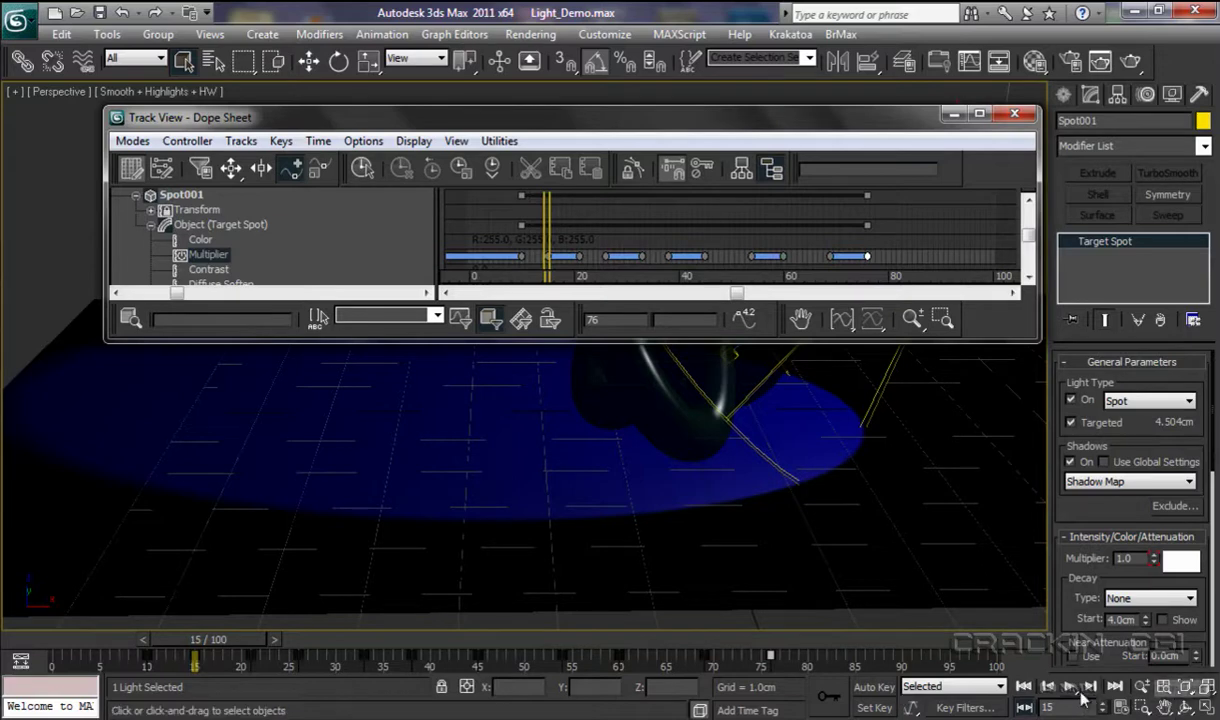
Preview the blinking spotlight, return to frame 0, and make the Dope Sheet taller to show more tracks
left_click(1070, 687)
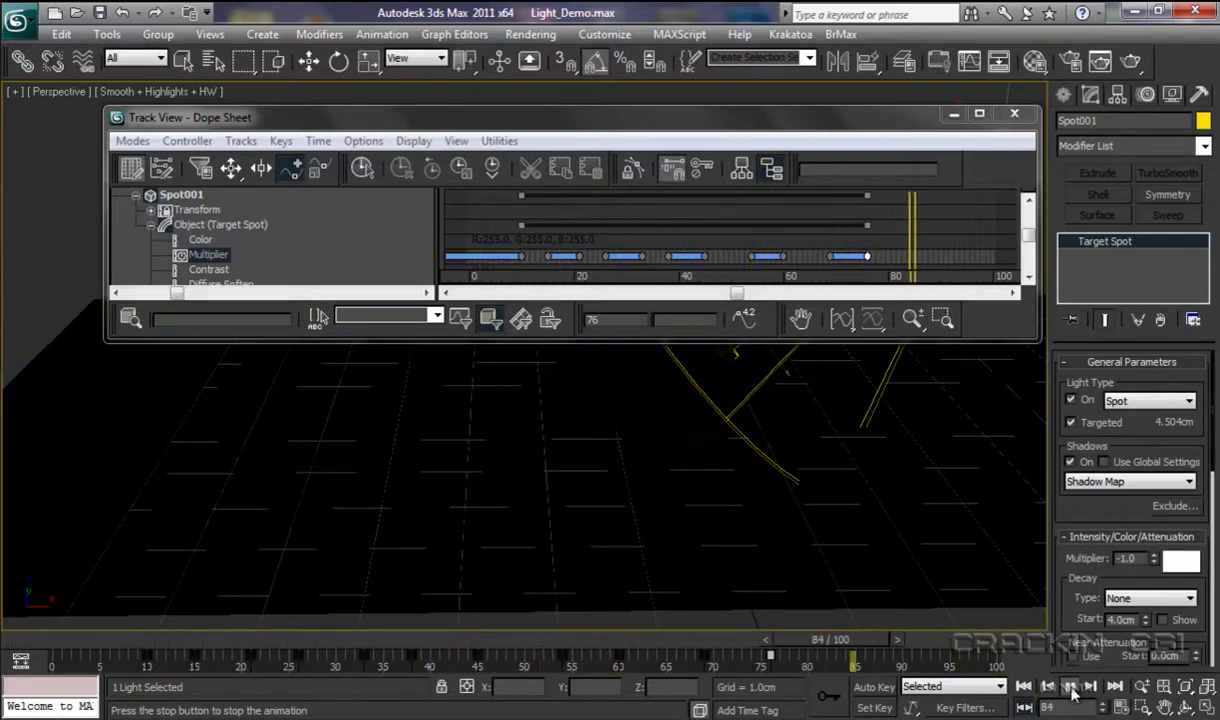
left_click(1070, 688)
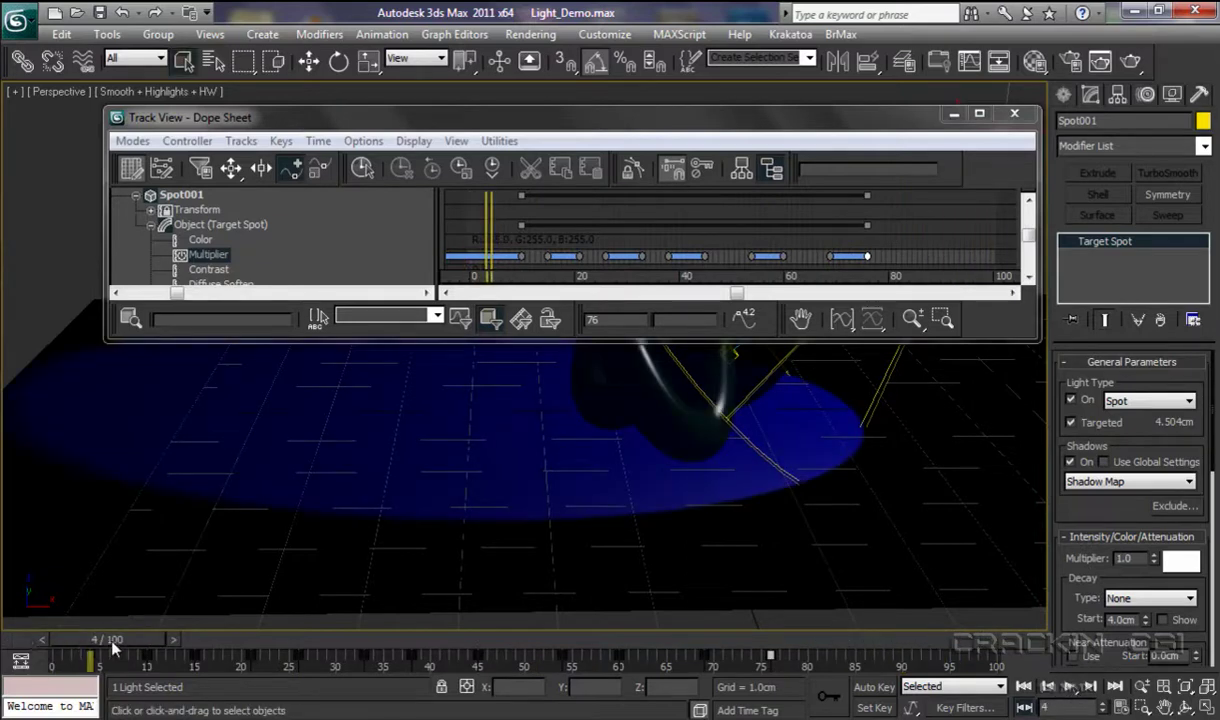
left_click_drag(110, 638, 85, 655)
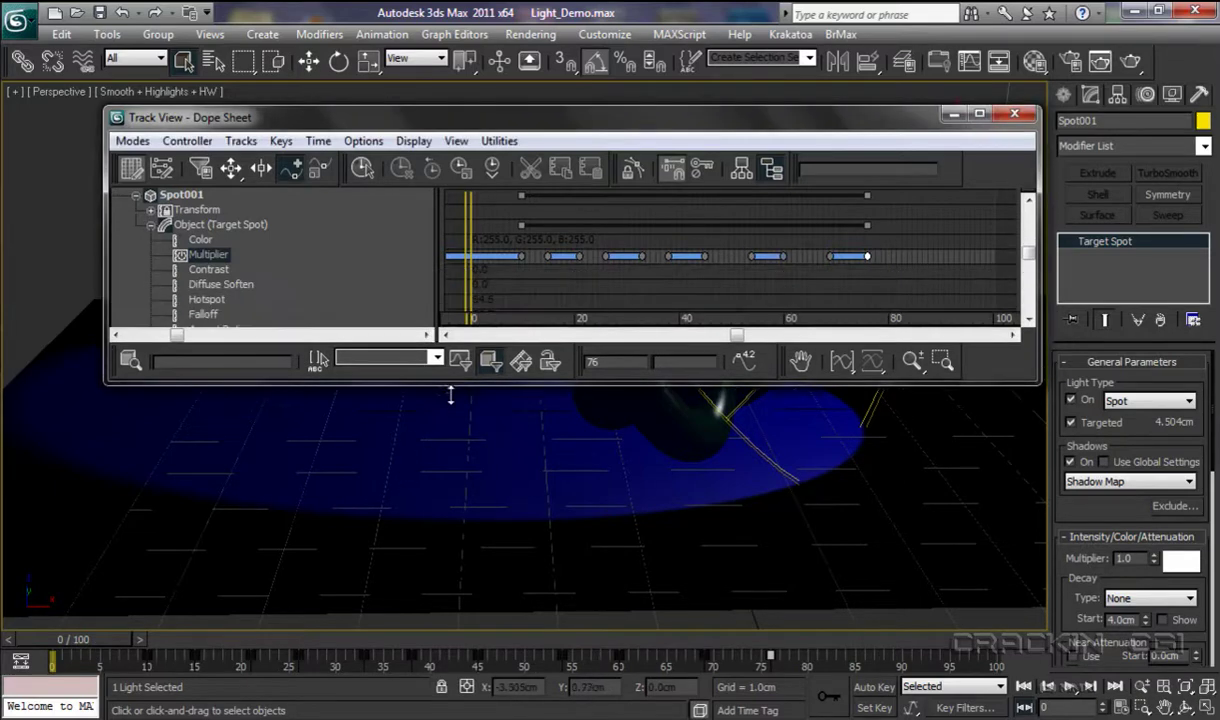
left_click_drag(450, 342, 450, 402)
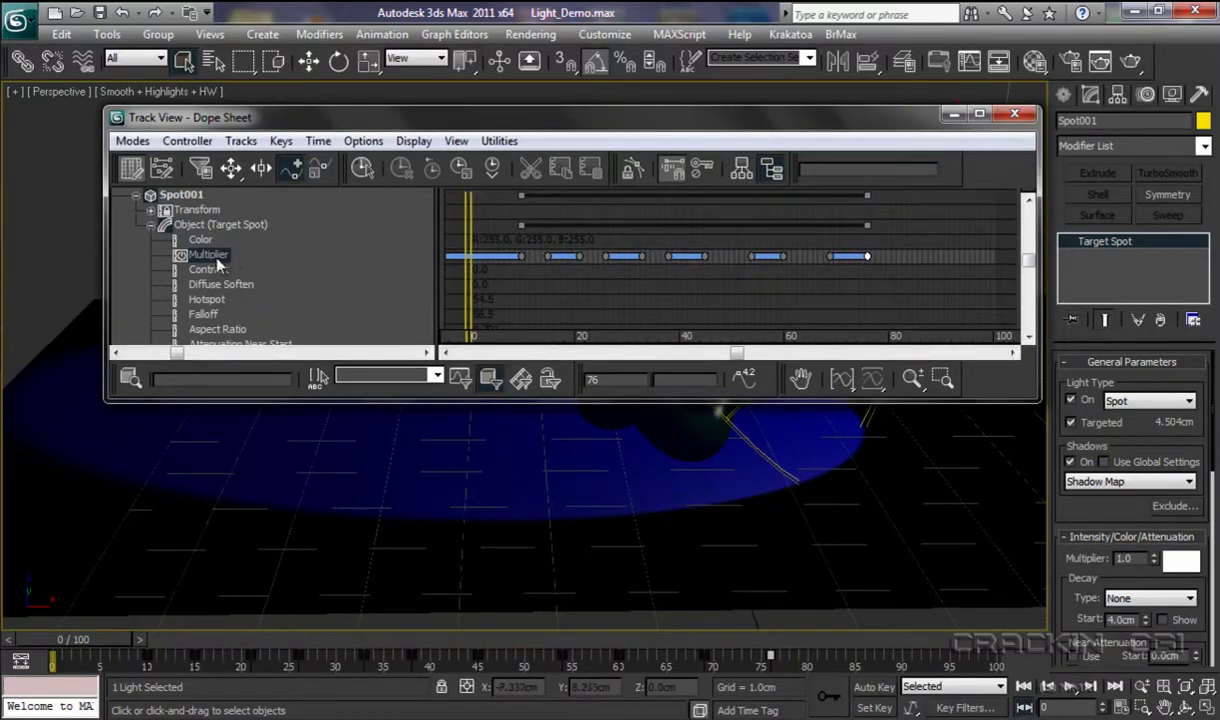
Move one Multiplier blink key two frames earlier, then close the Dope Sheet
left_click(217, 259)
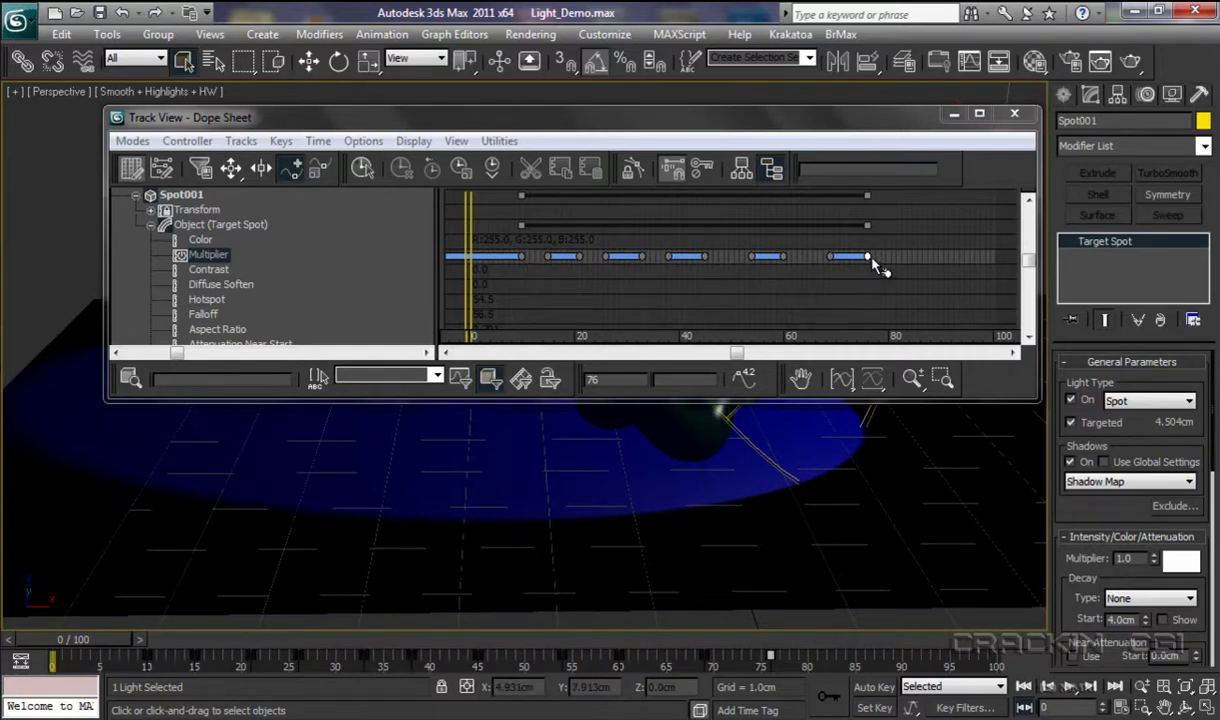
left_click(234, 173)
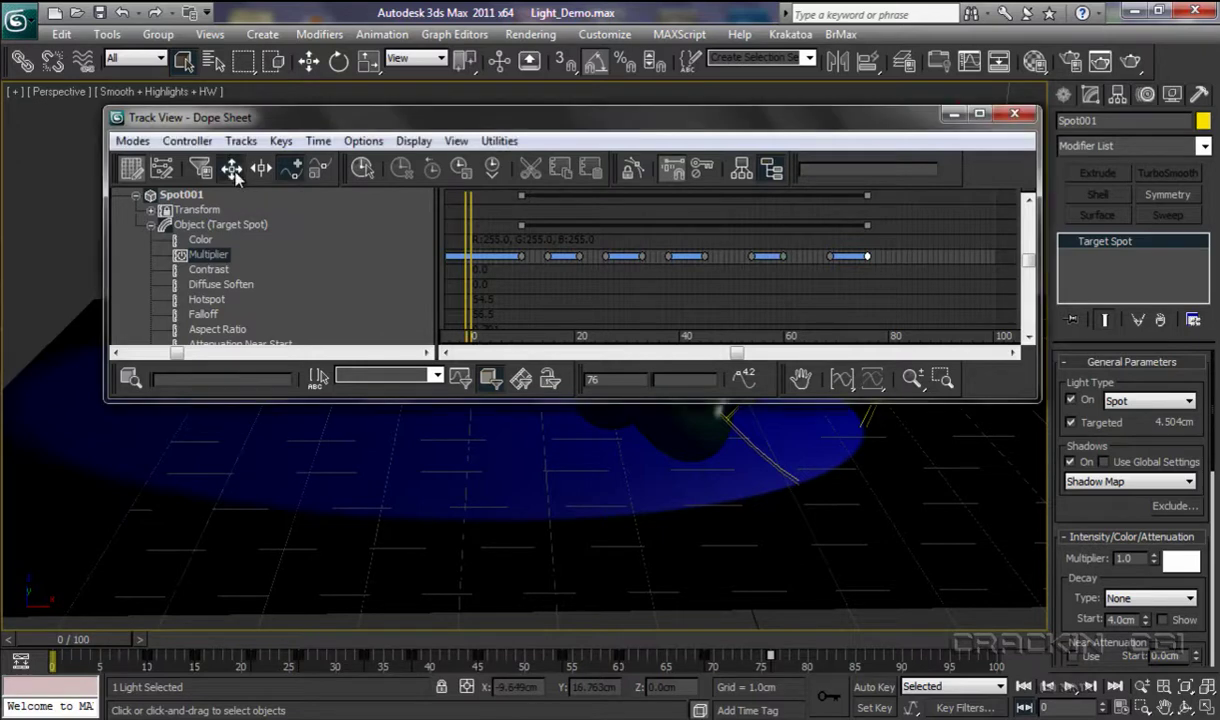
left_click(629, 261)
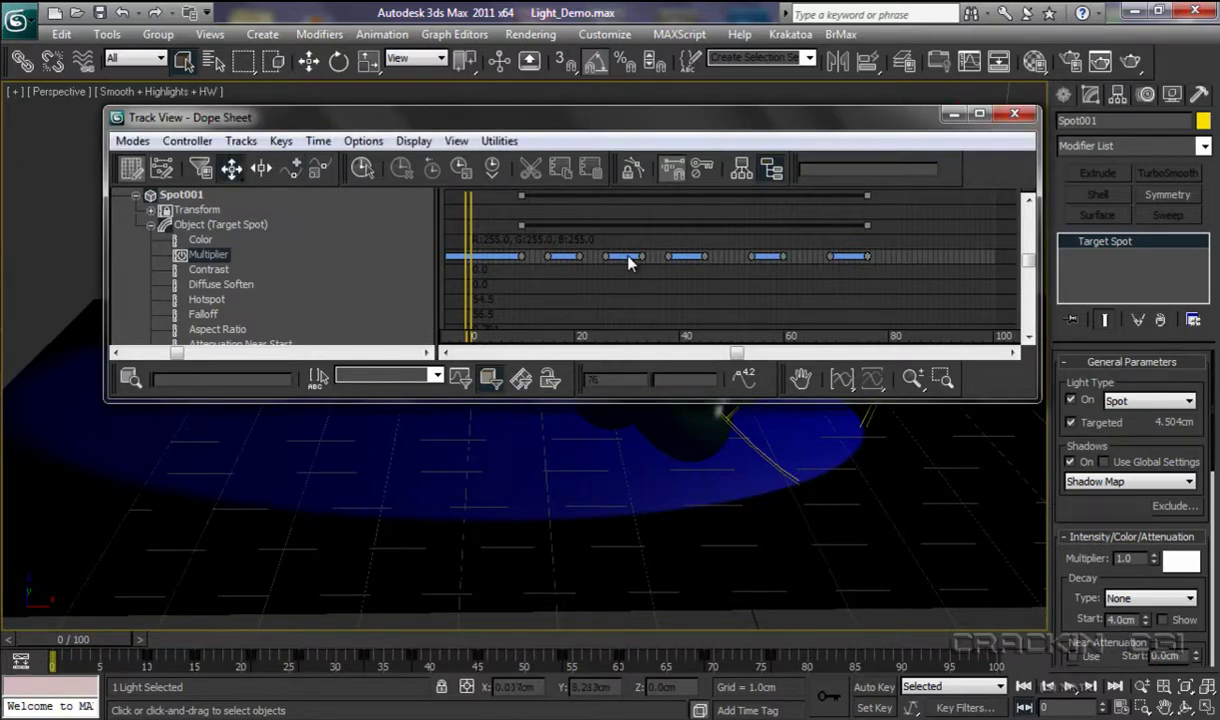
mouse_move(641, 257)
left_mouse_down()
mouse_move(631, 259)
mouse_move(651, 265)
mouse_move(607, 255)
left_mouse_up()
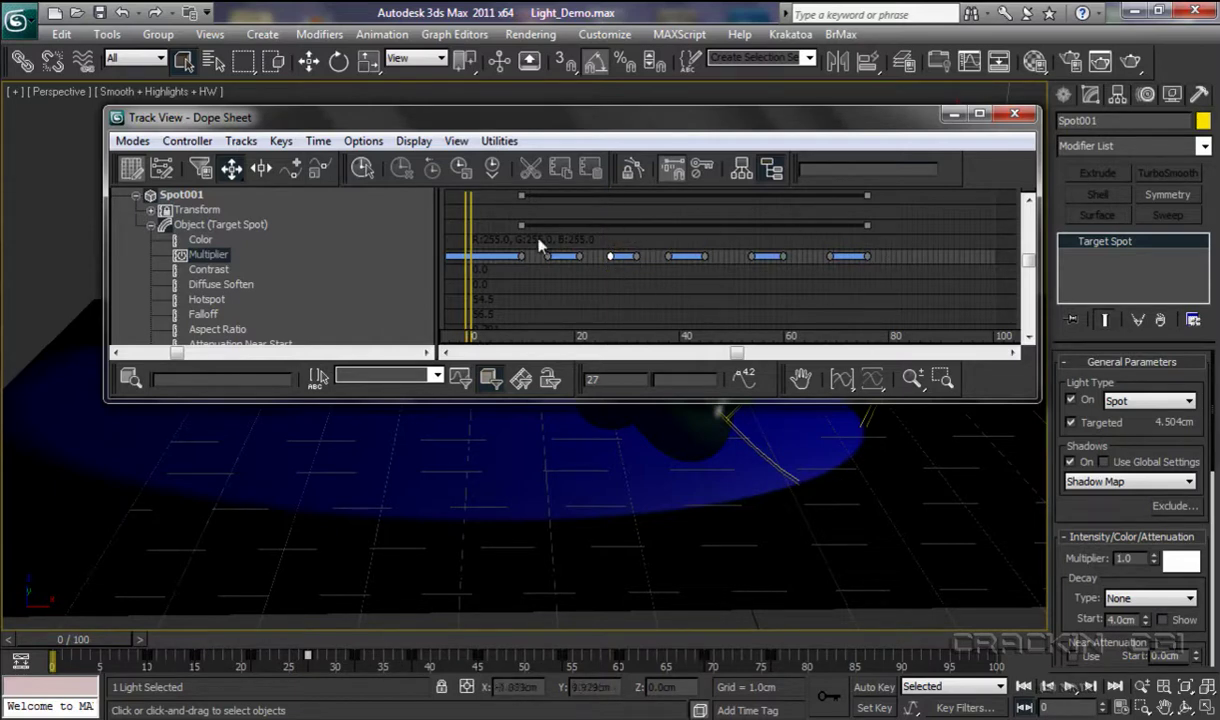
left_click(910, 272)
left_click(1014, 116)
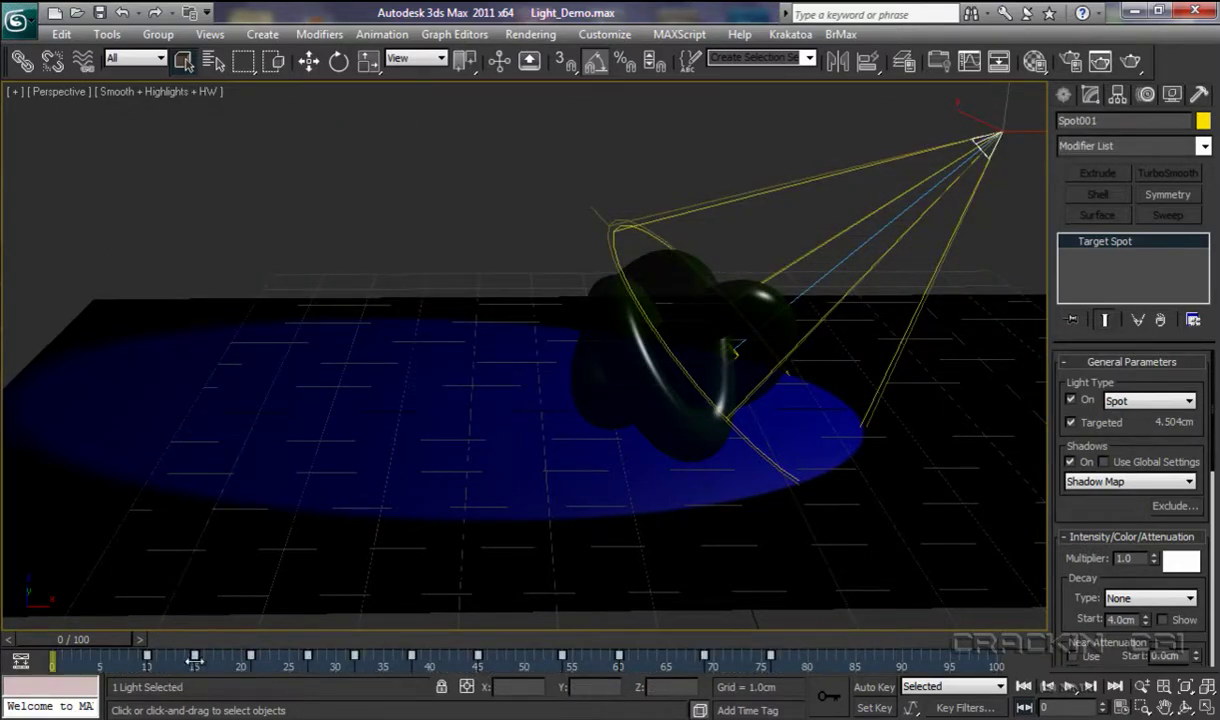
Delete the selected blink keys and show Spot001's Multiplier track in the Curve Editor
right_click(195, 660)
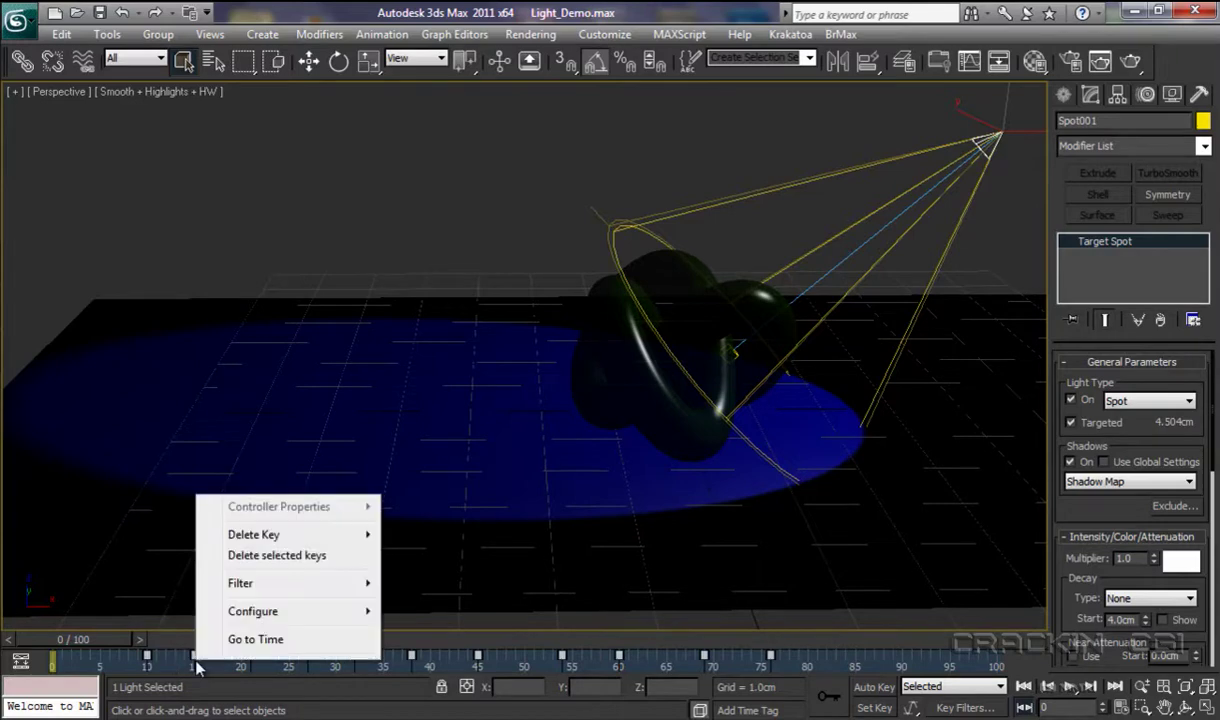
left_click(268, 555)
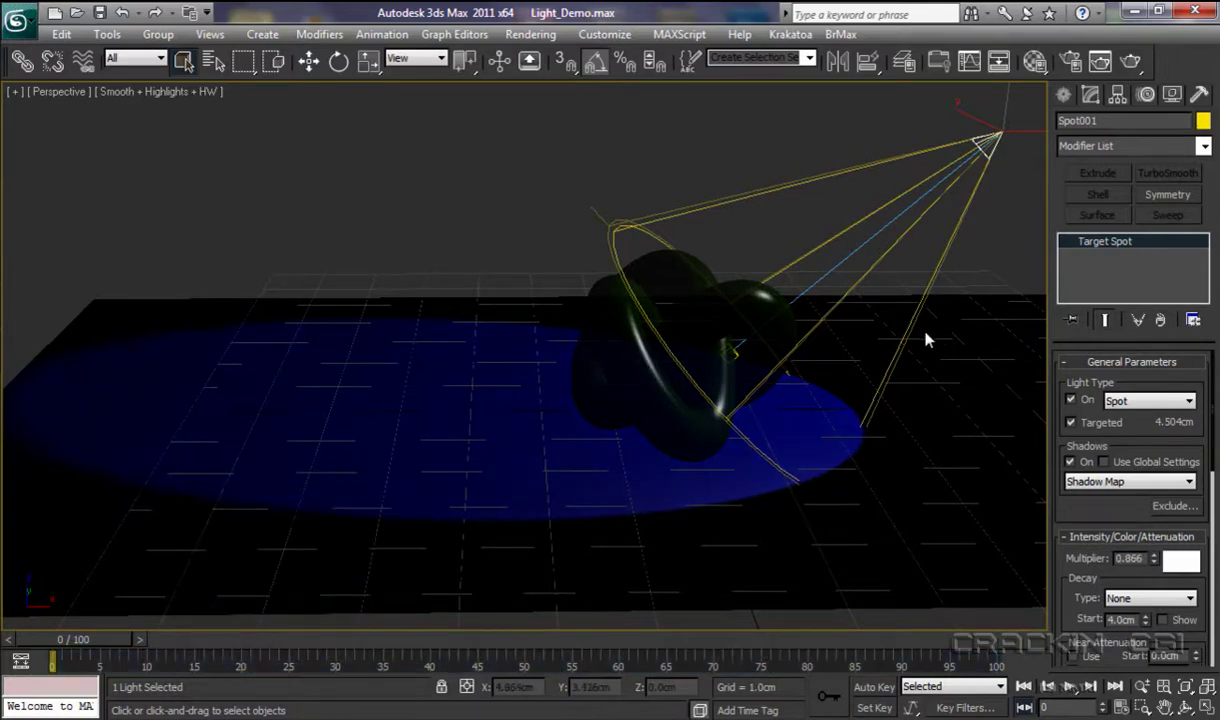
left_click(969, 63)
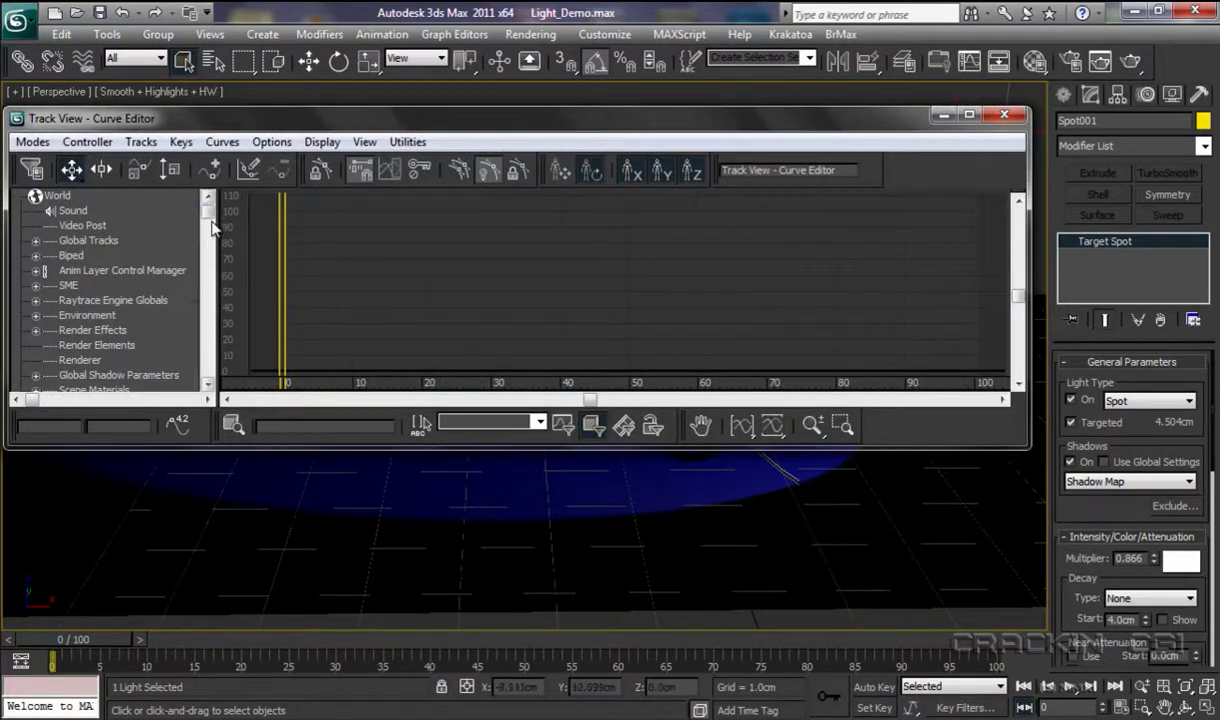
left_click_drag(208, 212, 208, 313)
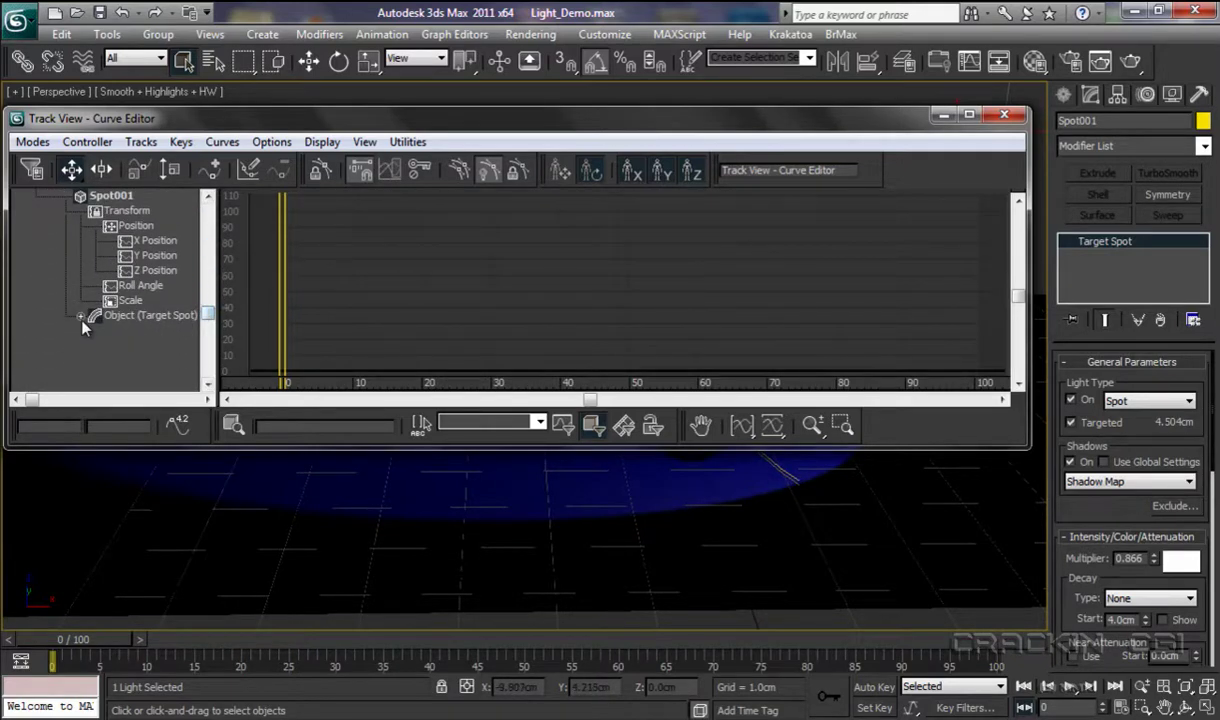
left_click(80, 316)
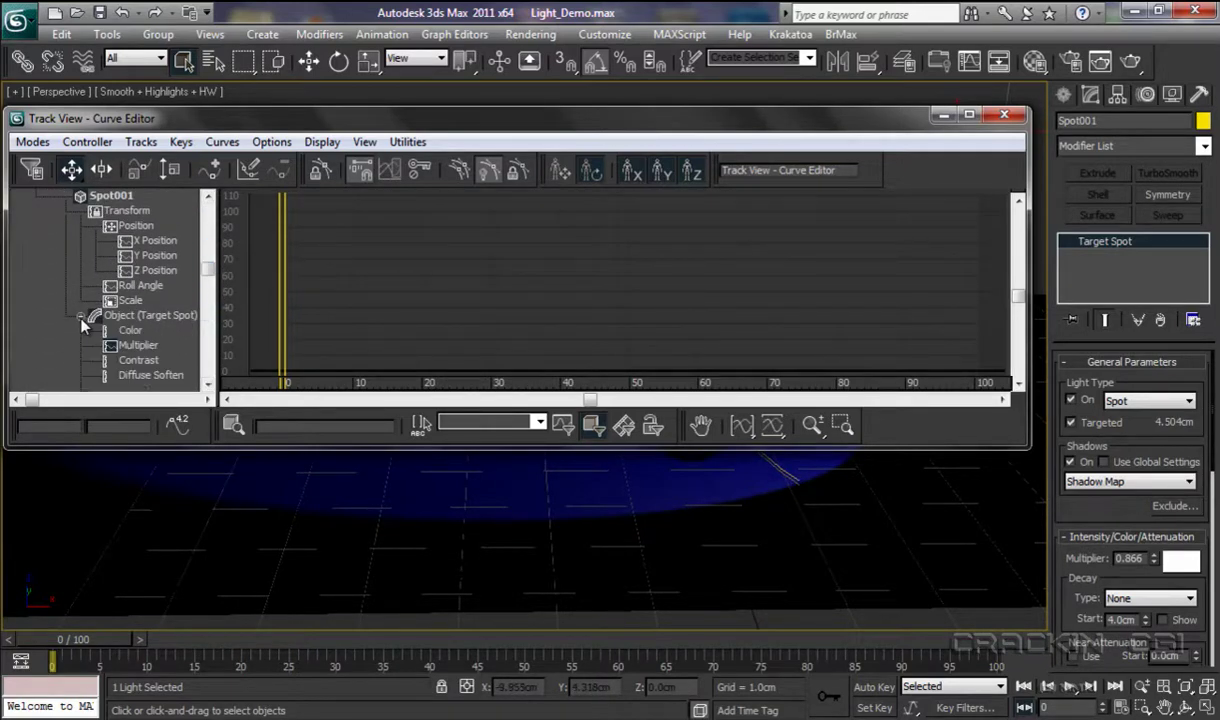
left_click(134, 348)
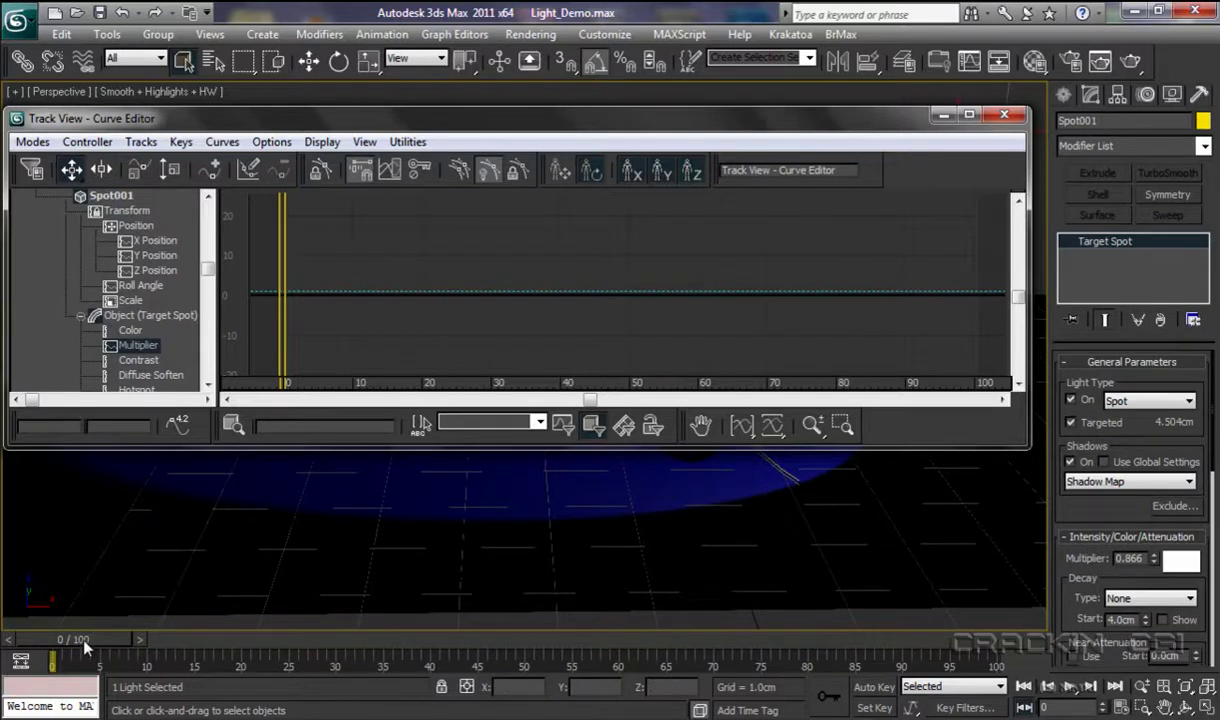
Assign a Noise Float controller to Spot001's Multiplier track
right_click(141, 349)
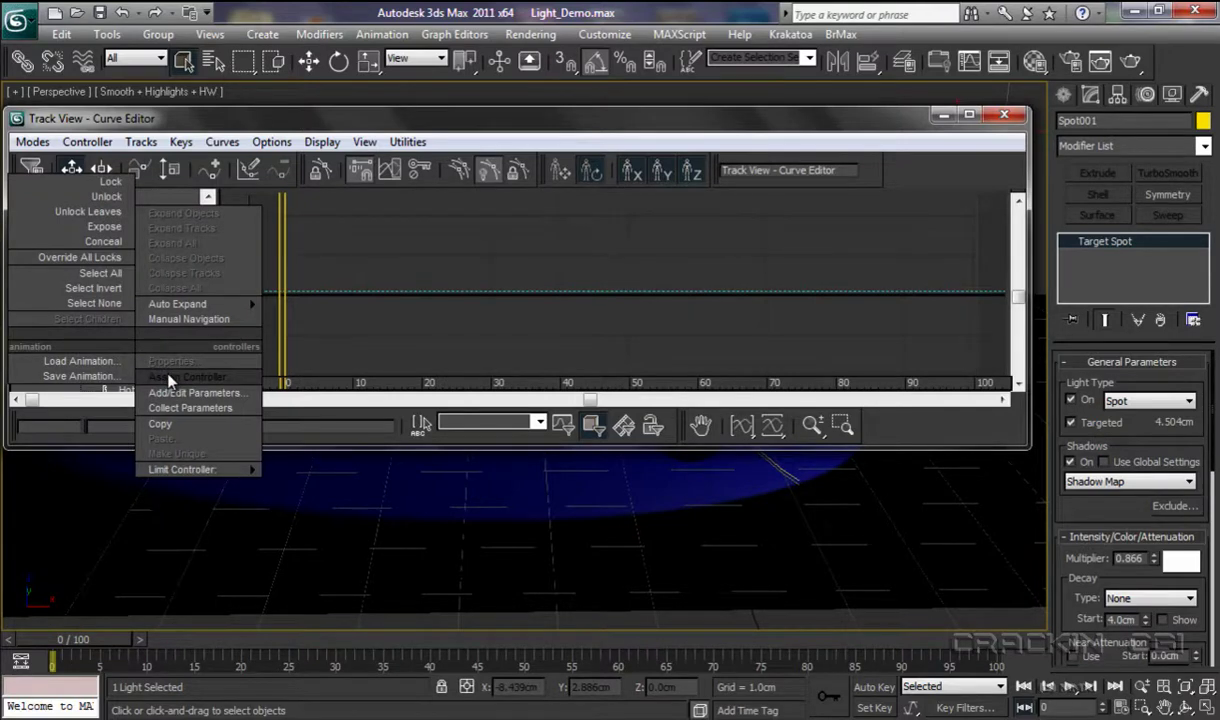
left_click(170, 378)
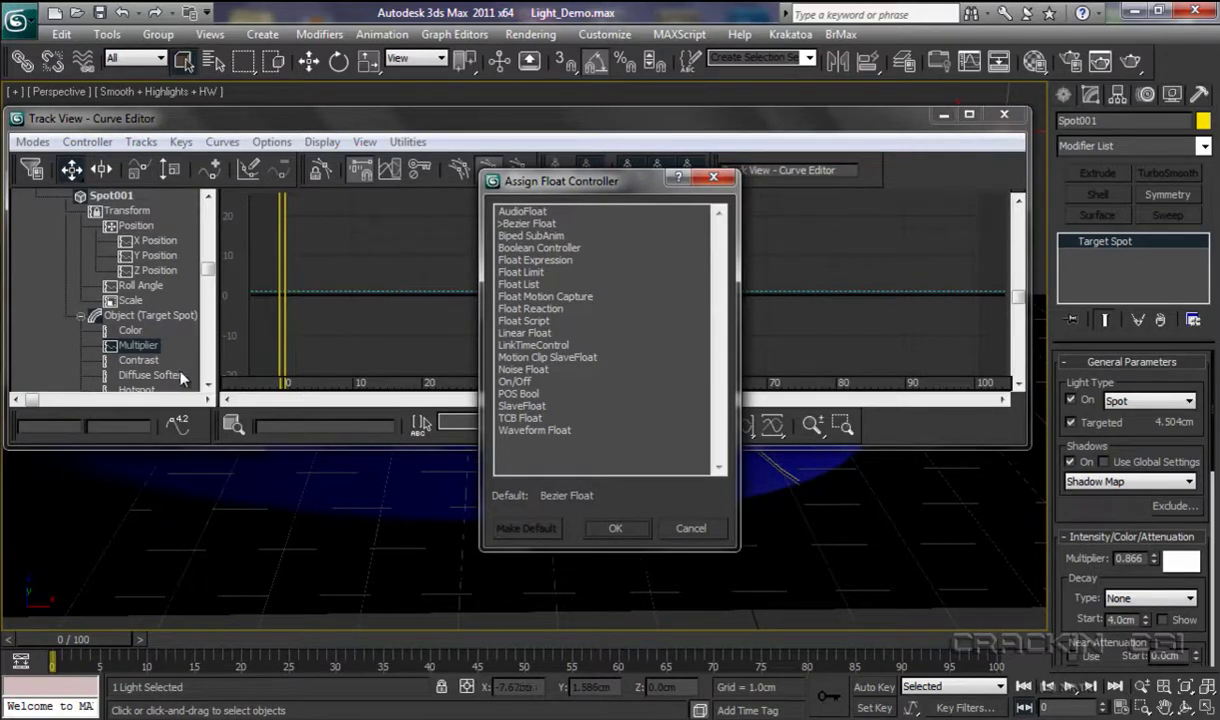
left_click(515, 370)
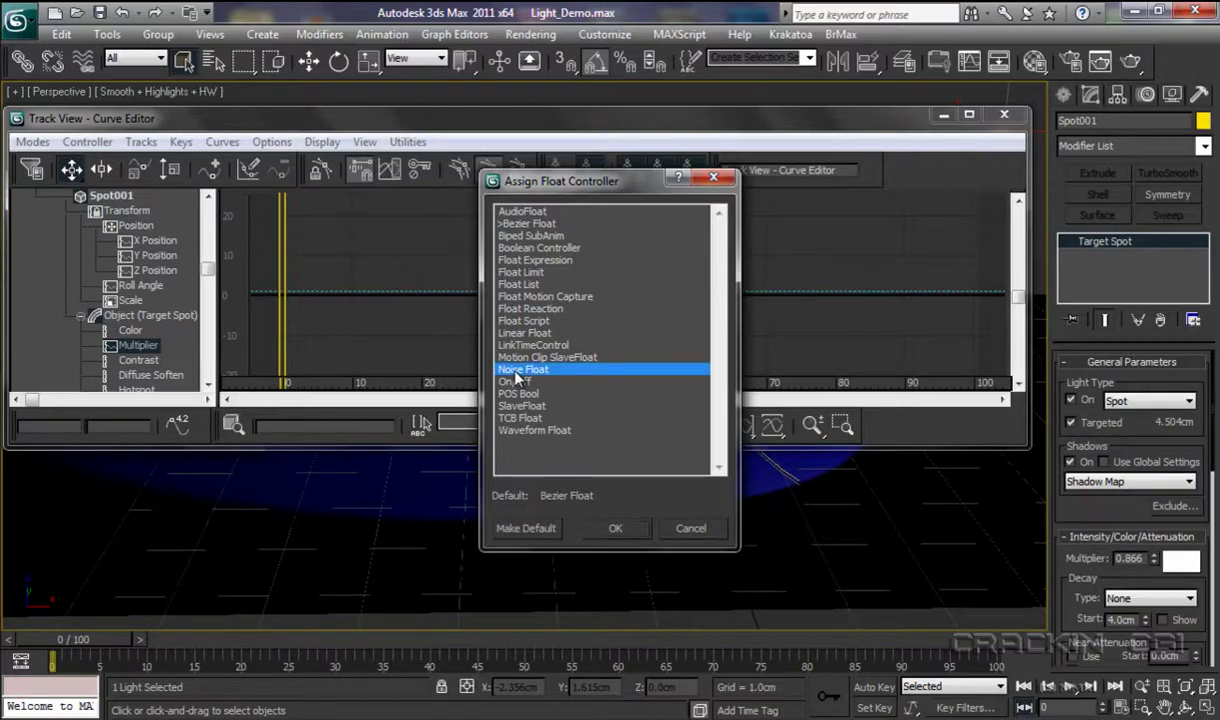
left_click(617, 529)
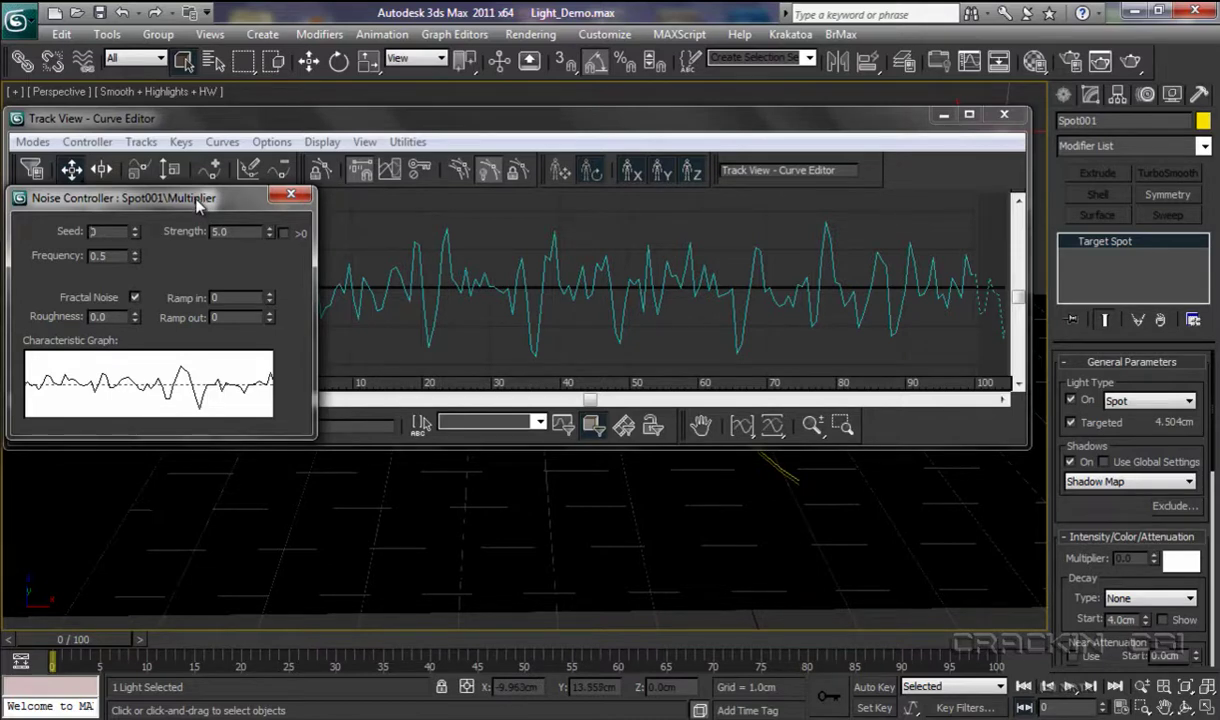
Move the Noise and Curve Editor windows aside, then preview the flicker and return to frame 0
left_click_drag(197, 200, 328, 441)
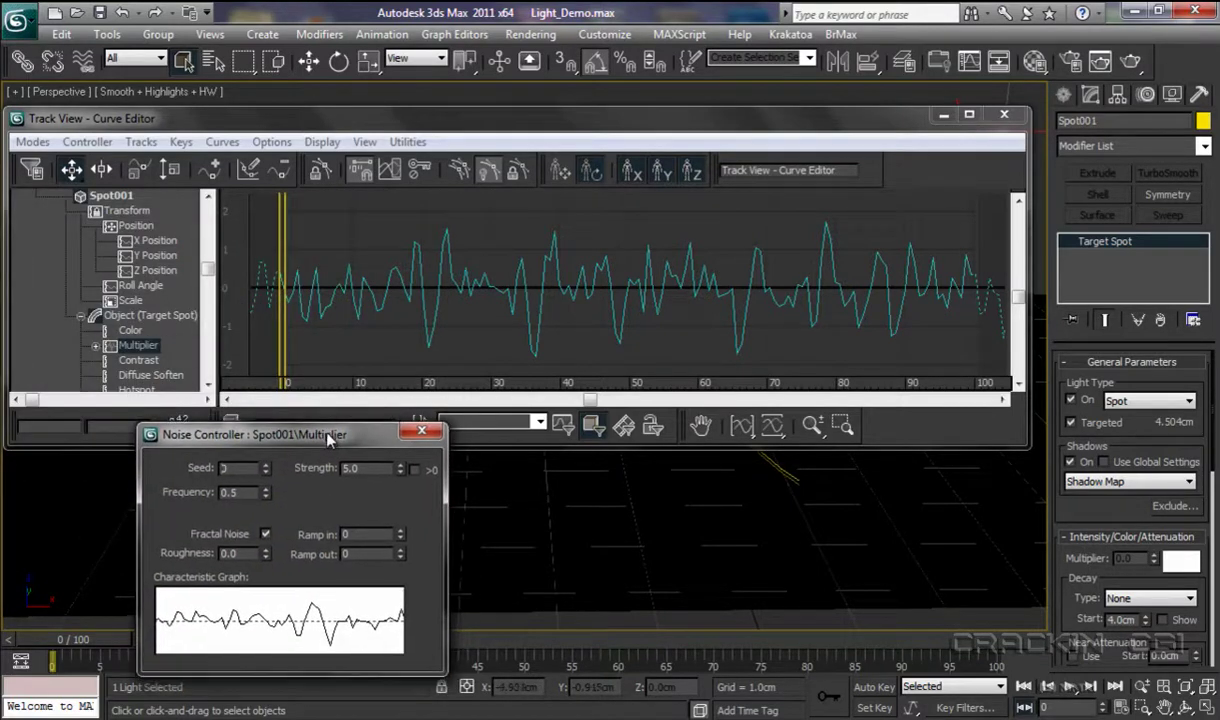
left_click_drag(525, 122, 552, 109)
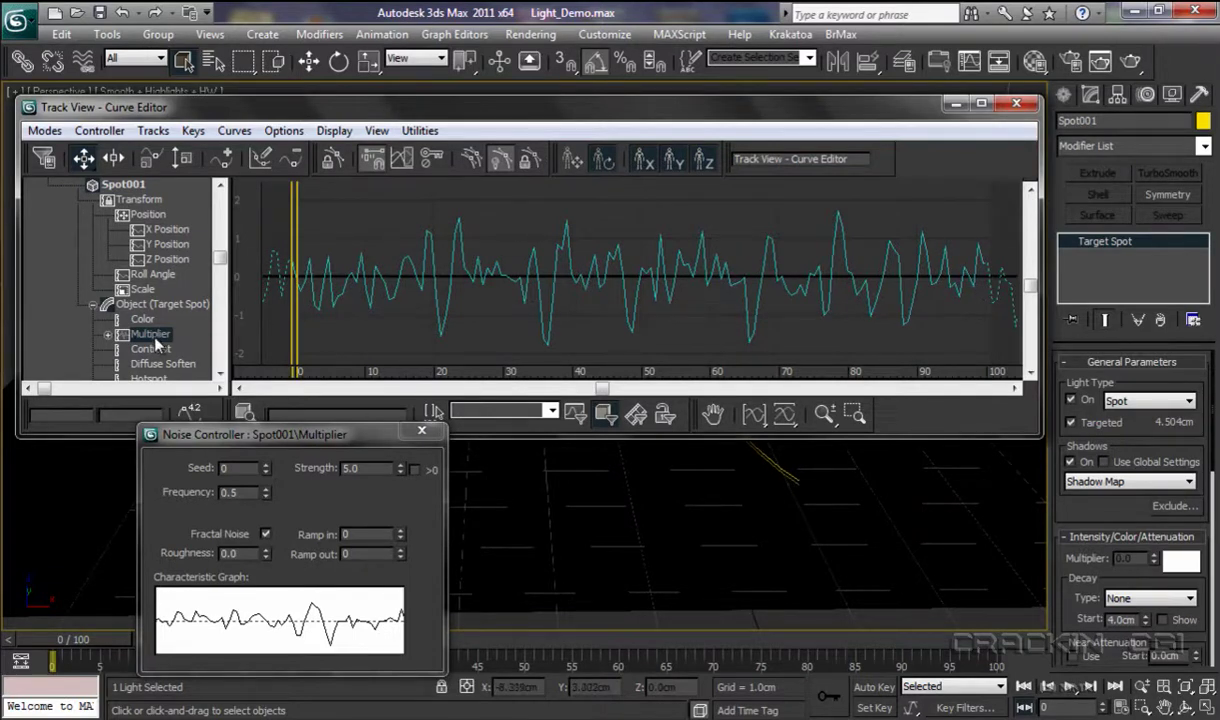
left_click(952, 110)
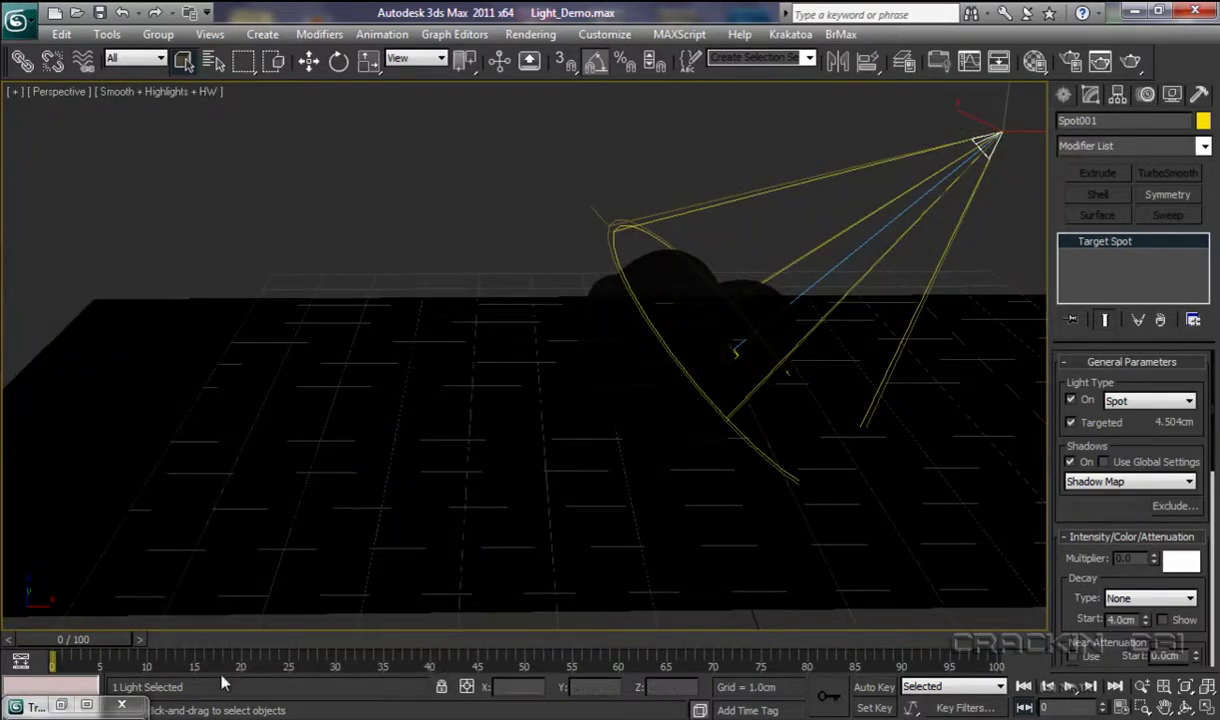
left_click(1070, 686)
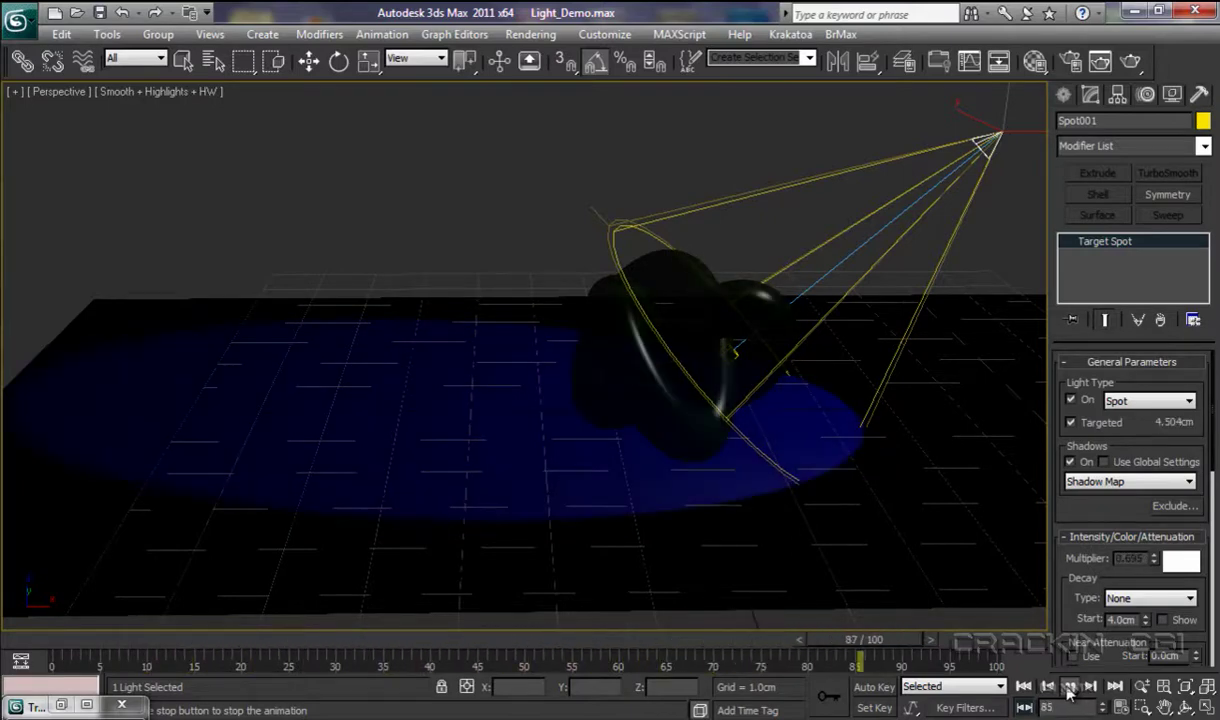
left_click(1068, 686)
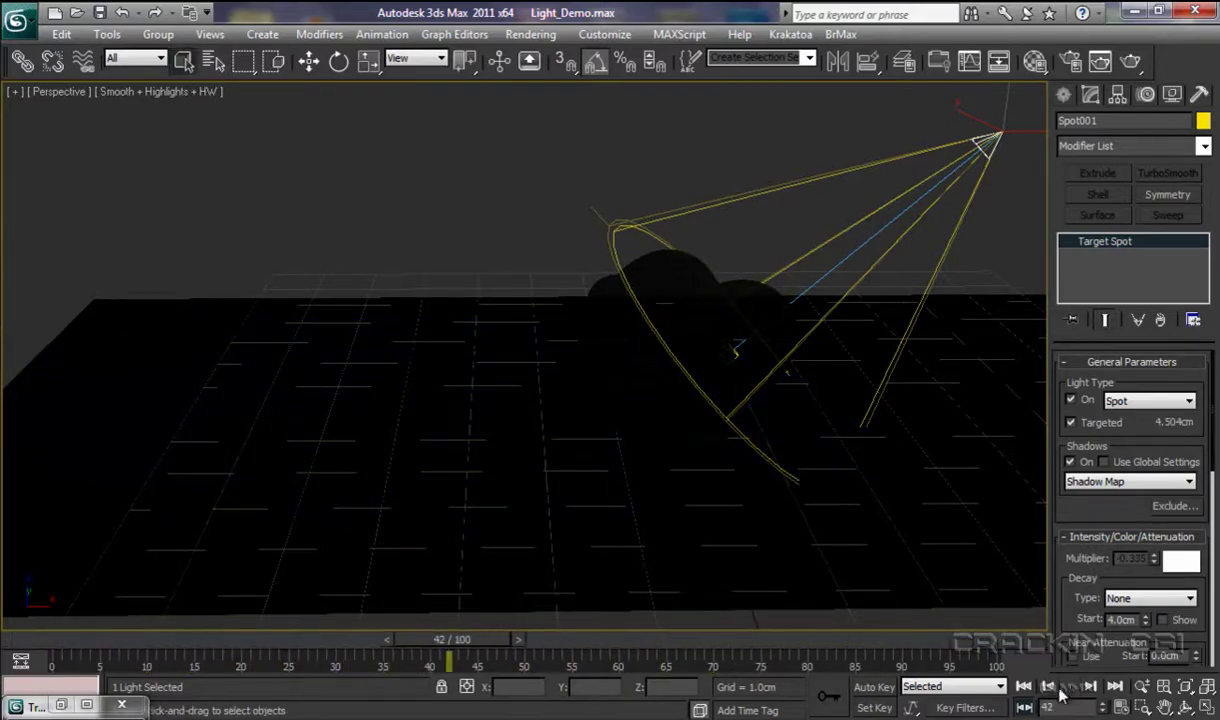
left_click_drag(455, 638, 68, 628)
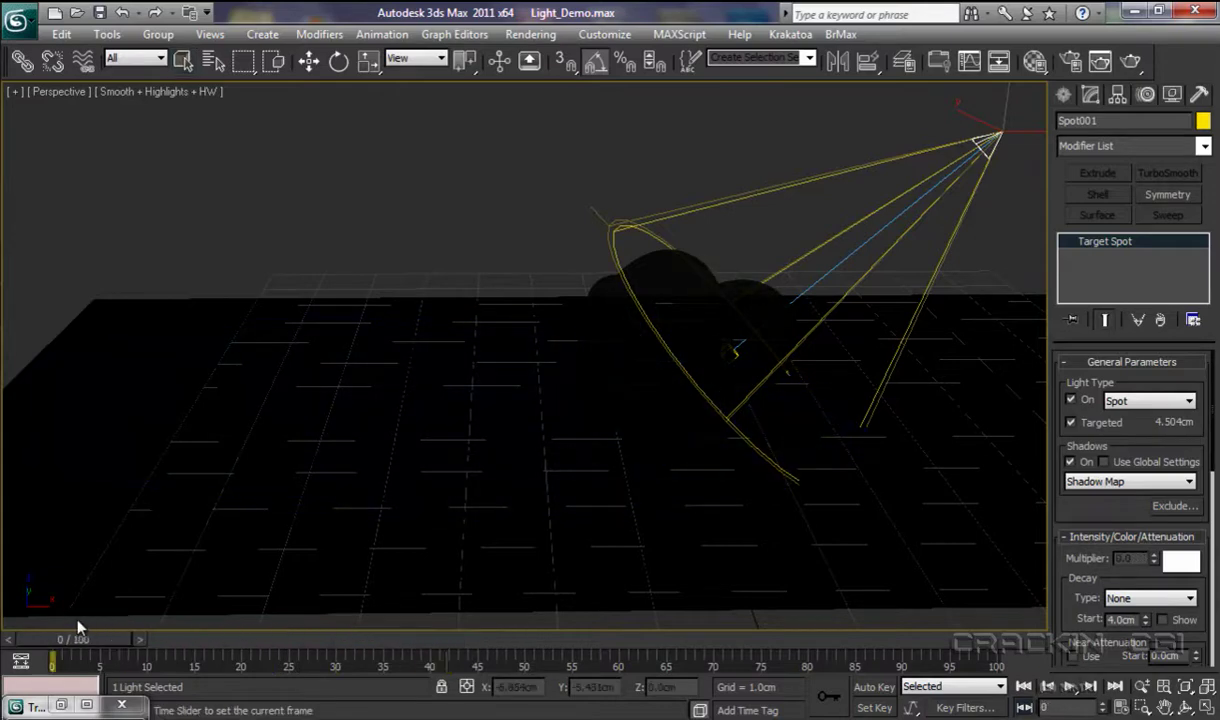
Enable the Noise >0 option and lower the noise Strength to 0.9
left_click(62, 707)
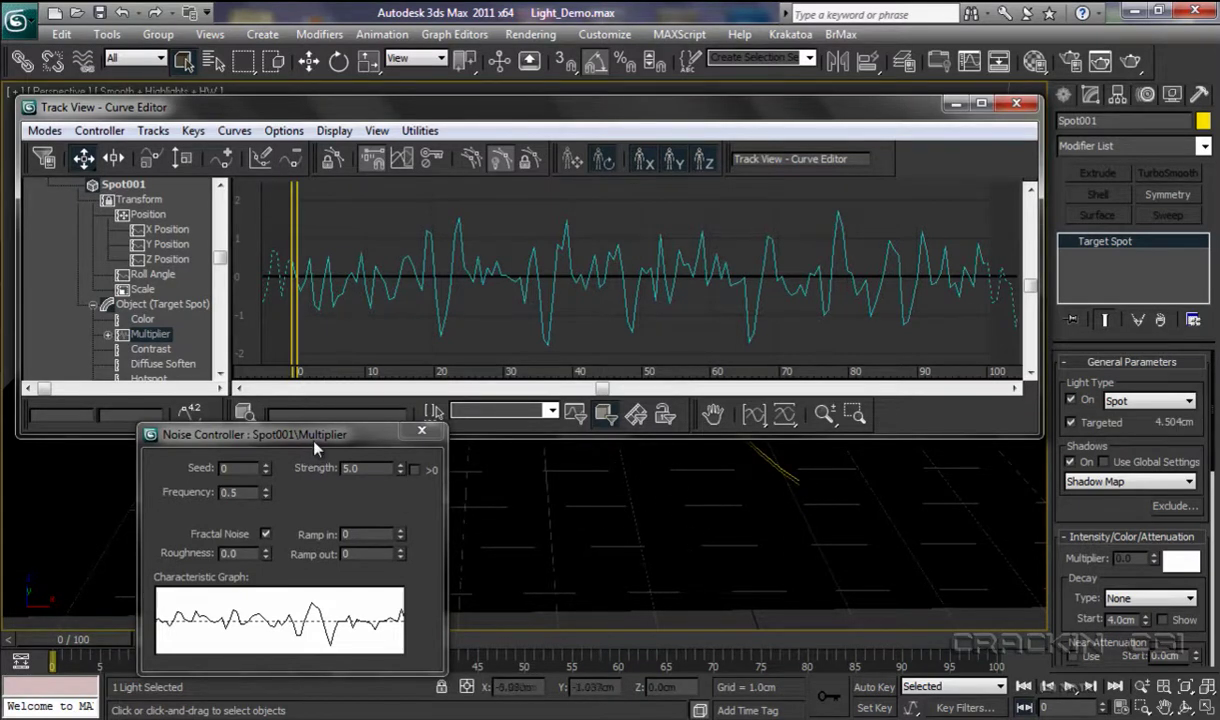
left_click_drag(315, 446, 289, 371)
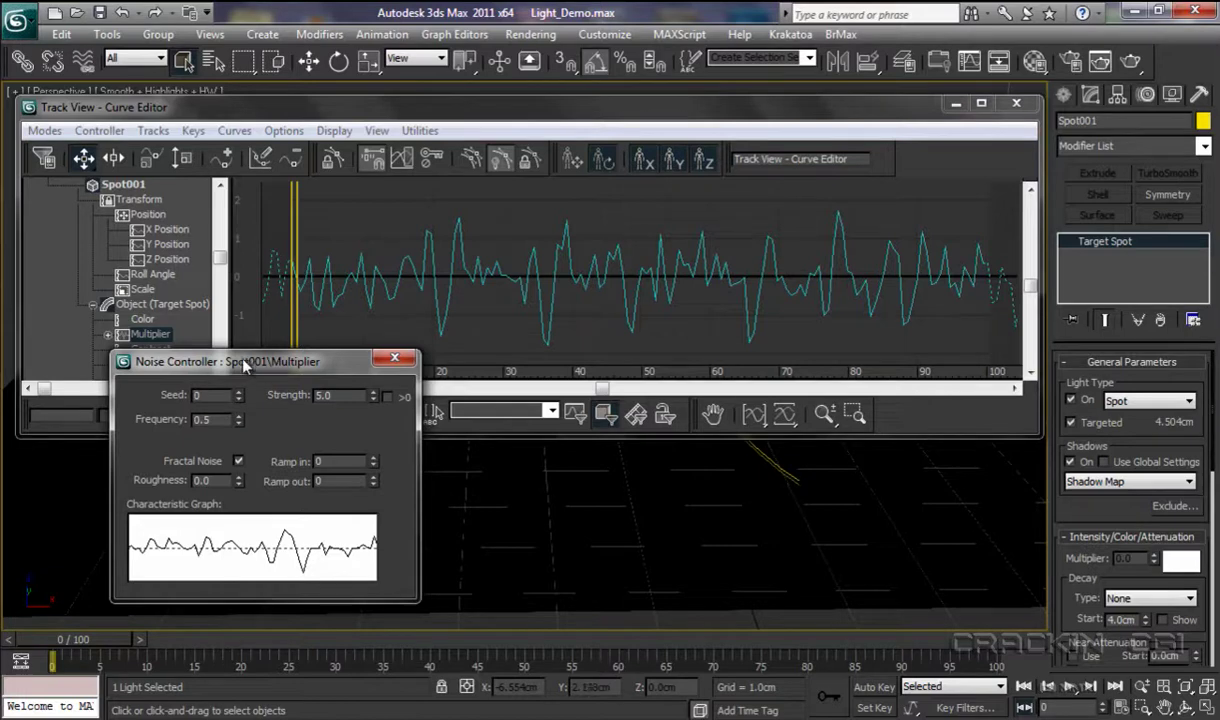
left_click_drag(243, 366, 243, 446)
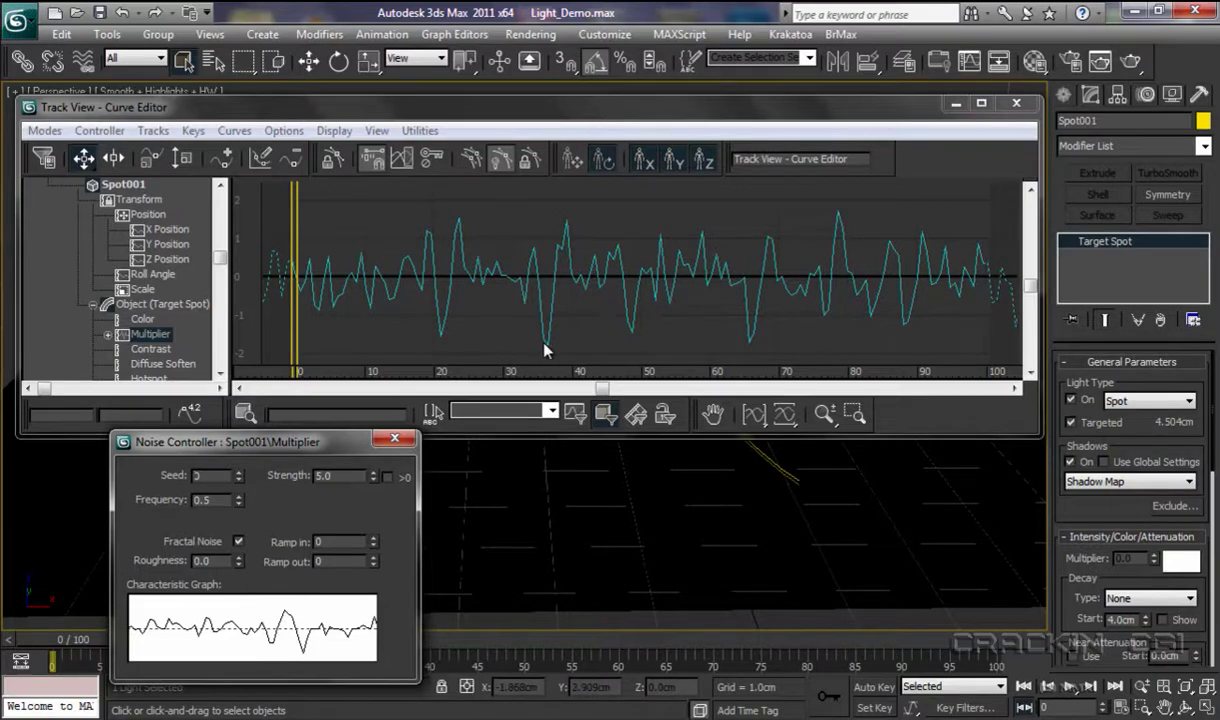
left_click(387, 477)
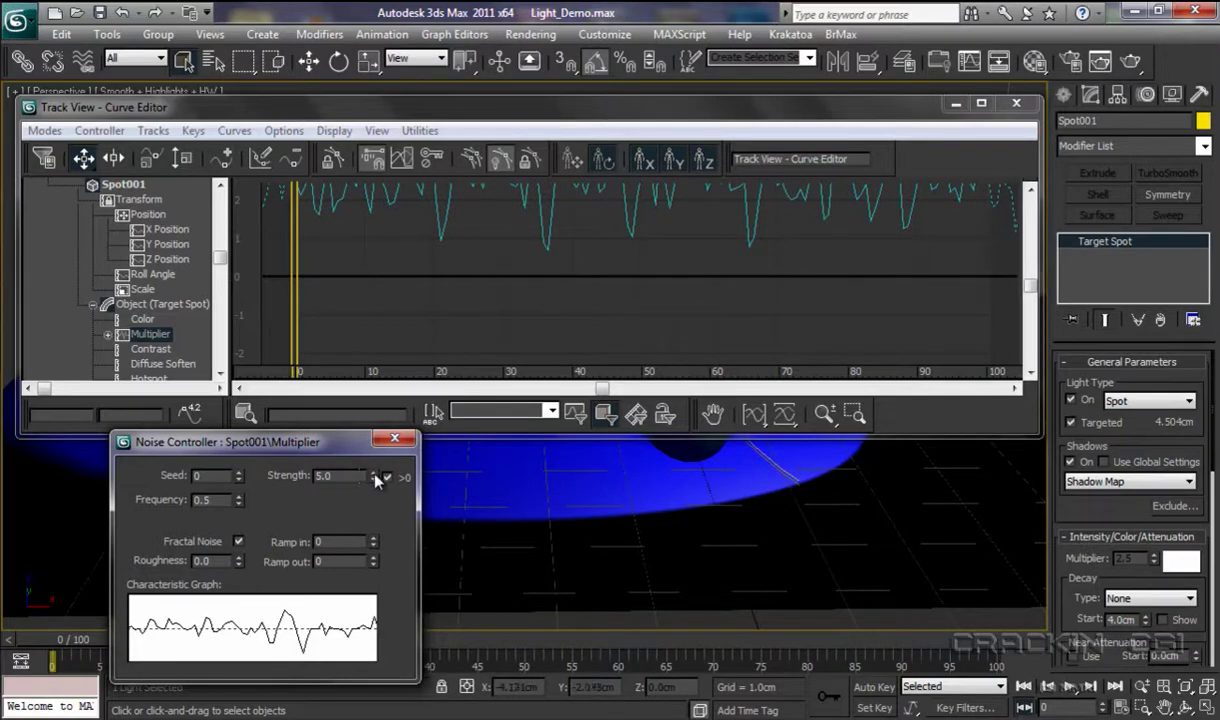
left_click_drag(376, 480, 372, 548)
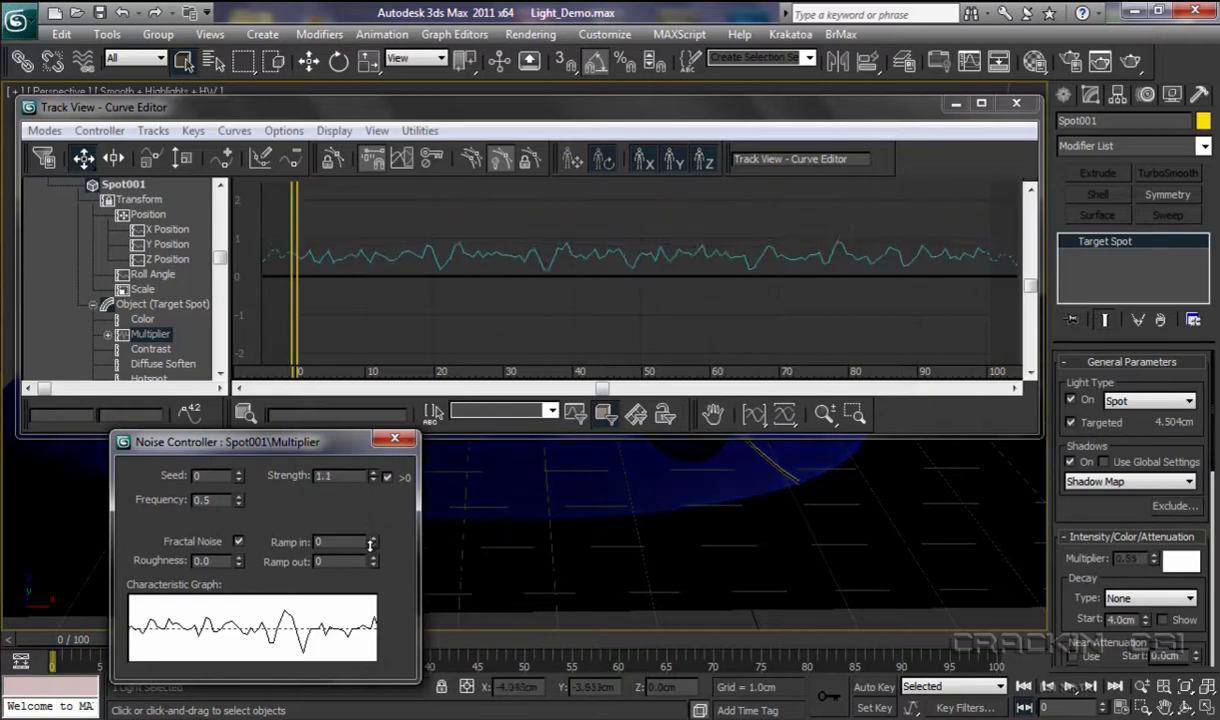
left_click(585, 276)
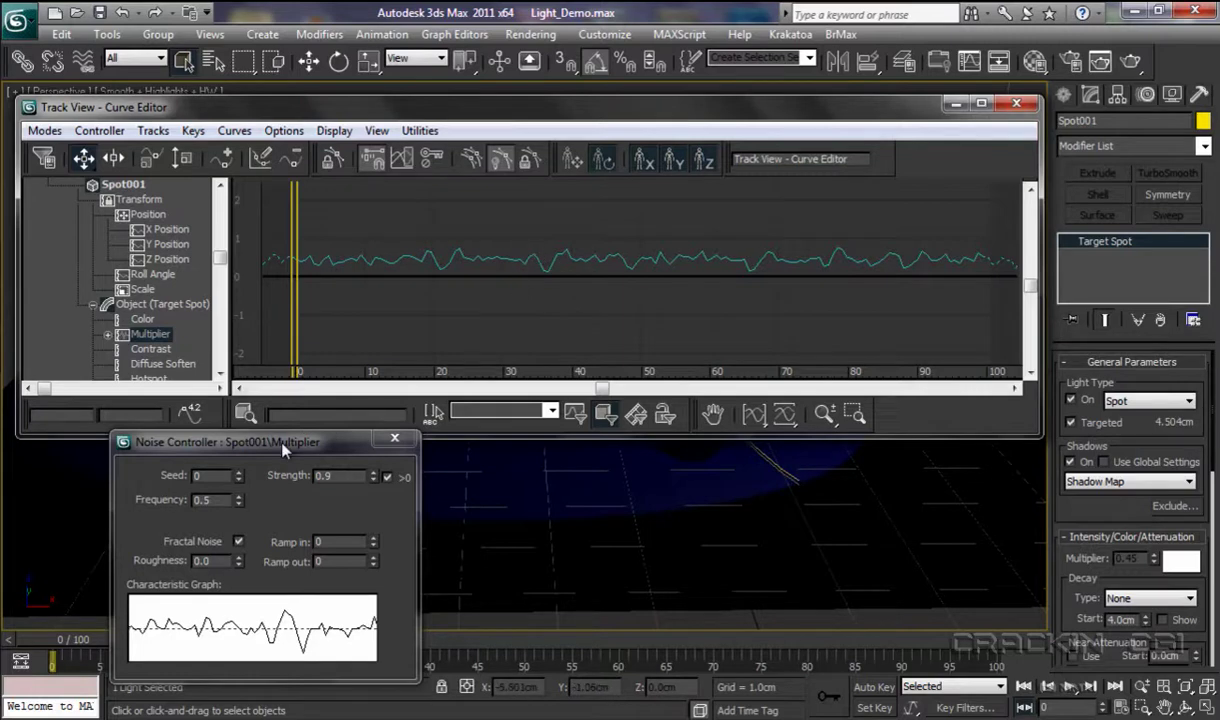
Set noise Frequency to 1.225 and Roughness to 1.0, trying different Seed values
left_click_drag(283, 442, 250, 372)
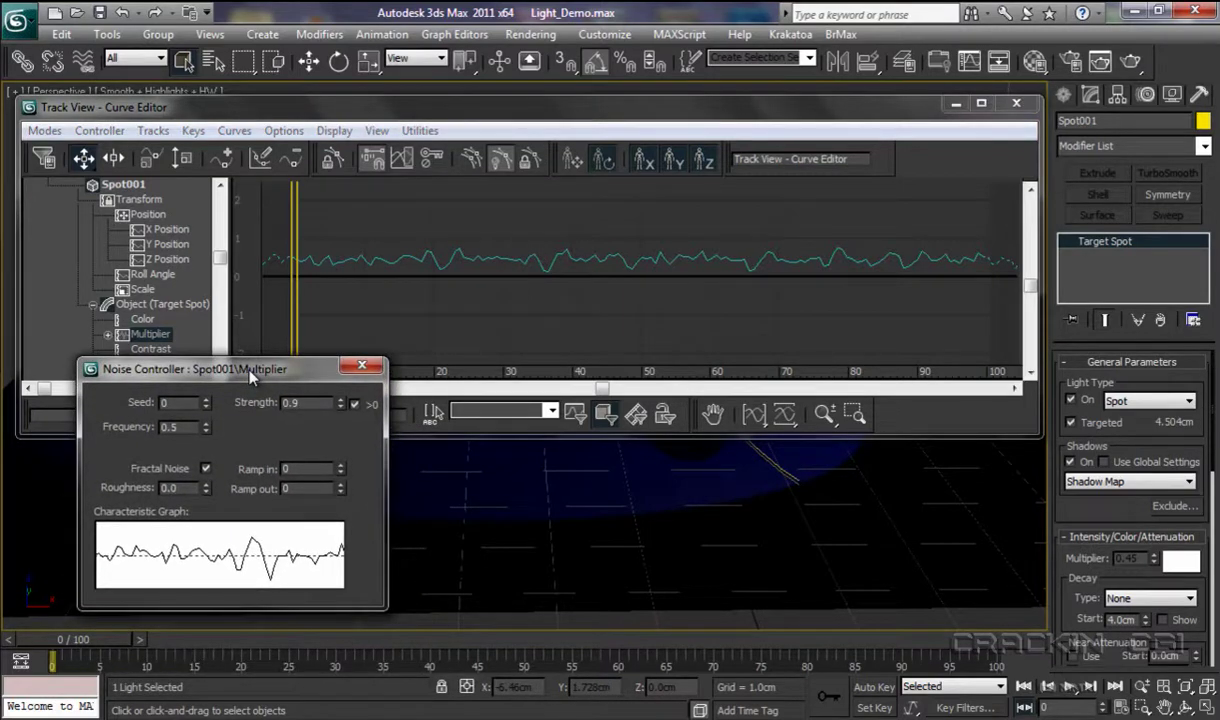
left_click_drag(252, 372, 267, 400)
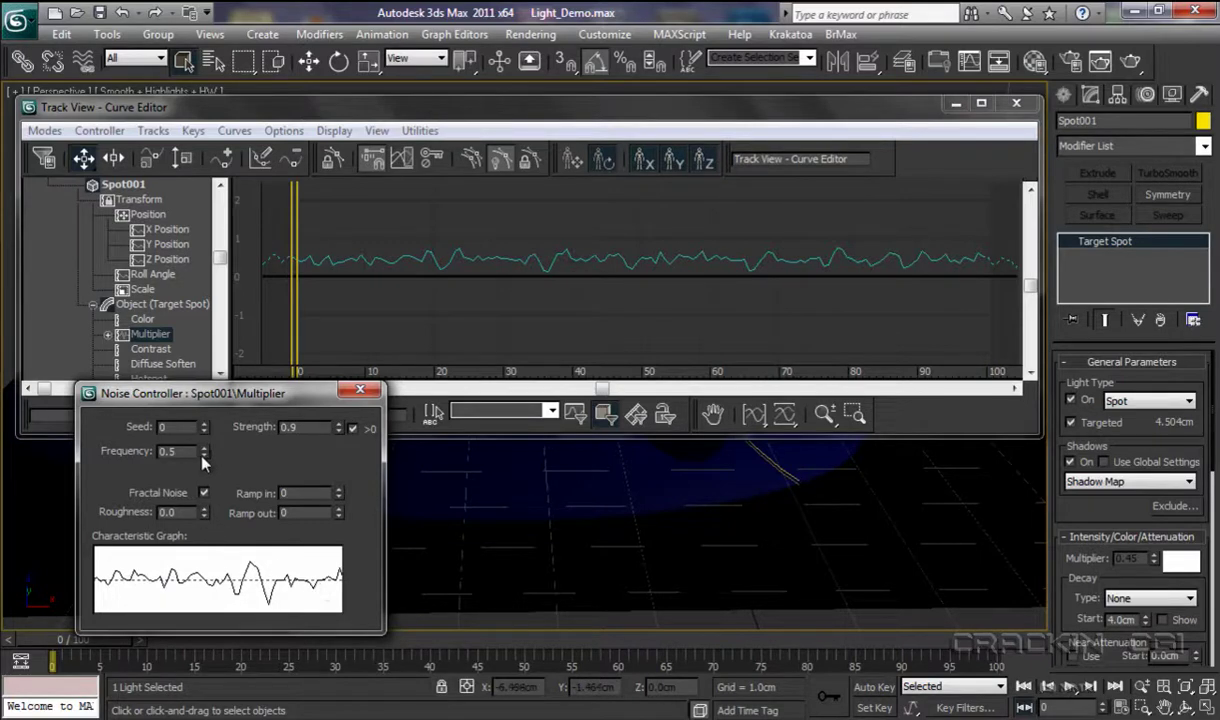
left_click_drag(202, 456, 213, 308)
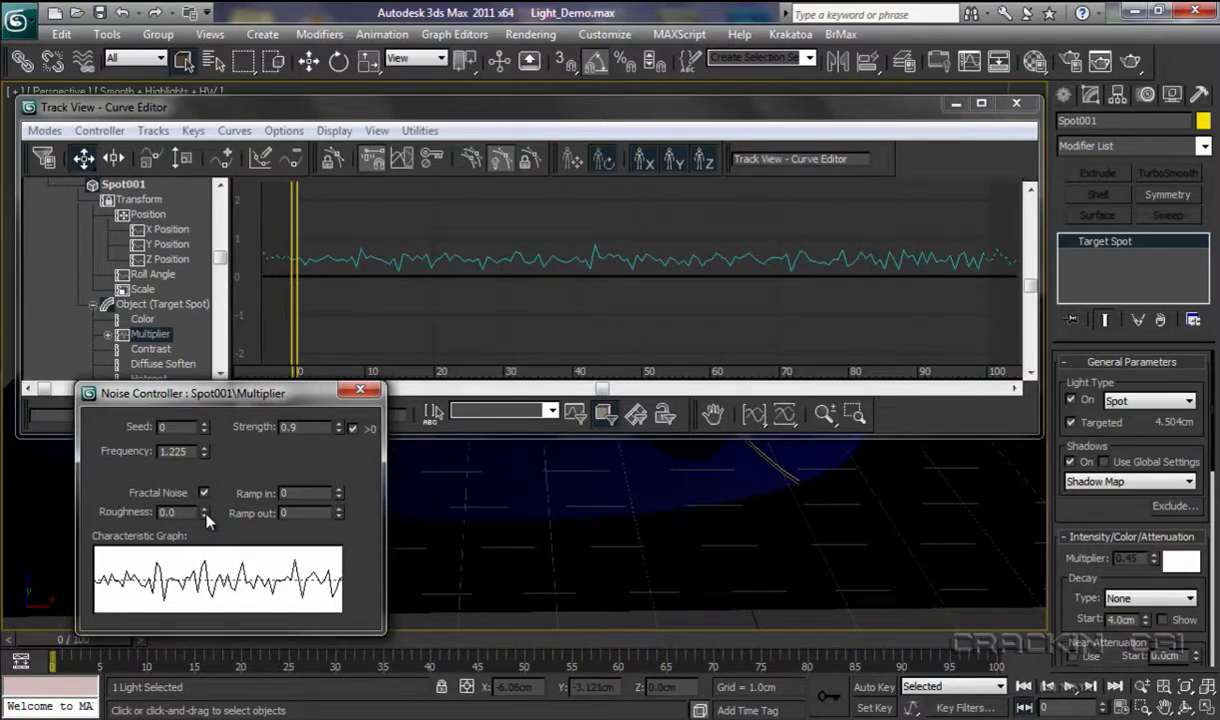
left_click_drag(204, 512, 232, 265)
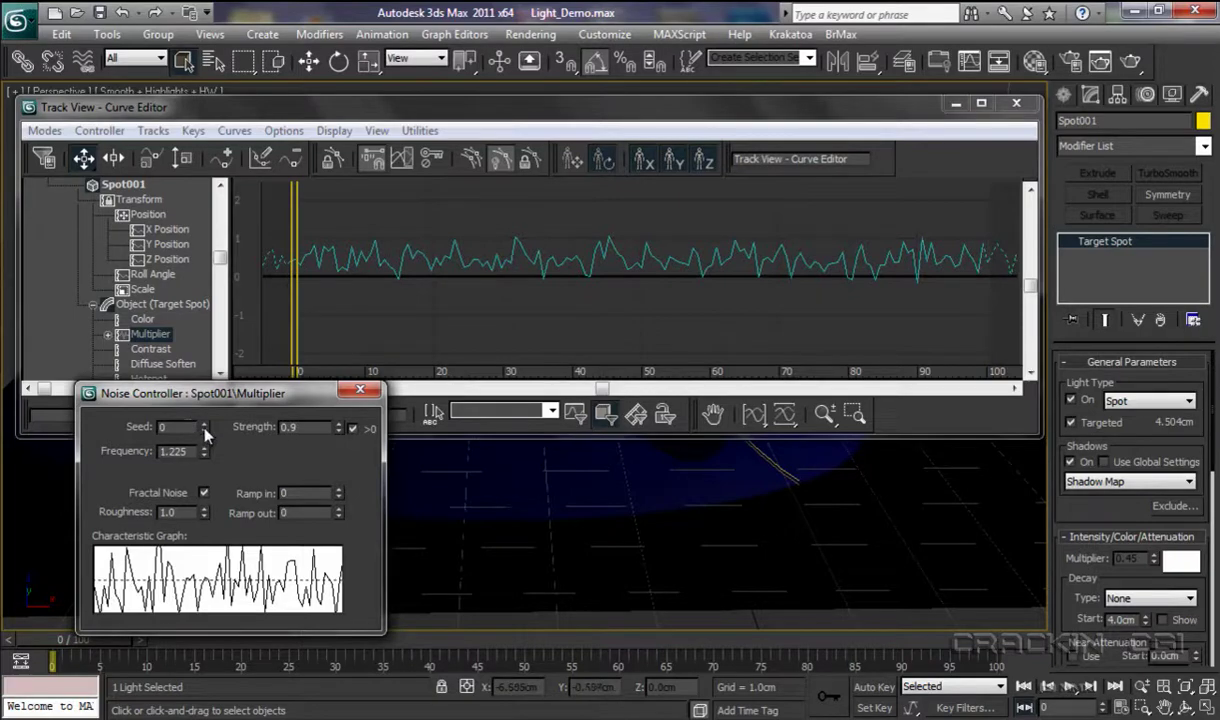
mouse_move(204, 426)
left_mouse_down()
mouse_move(218, 376)
mouse_move(214, 428)
left_mouse_up()
Keep Fractal Noise on and set Ramp in to 12 and Ramp out to 10
left_click(204, 493)
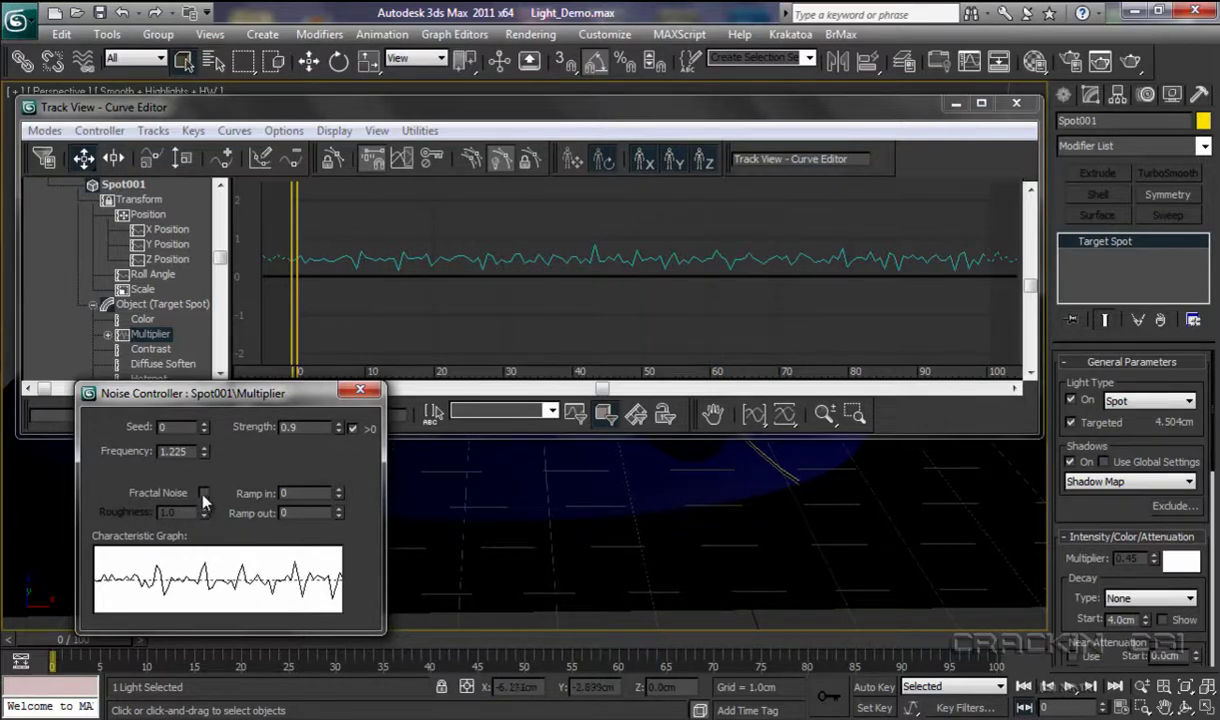
left_click(204, 494)
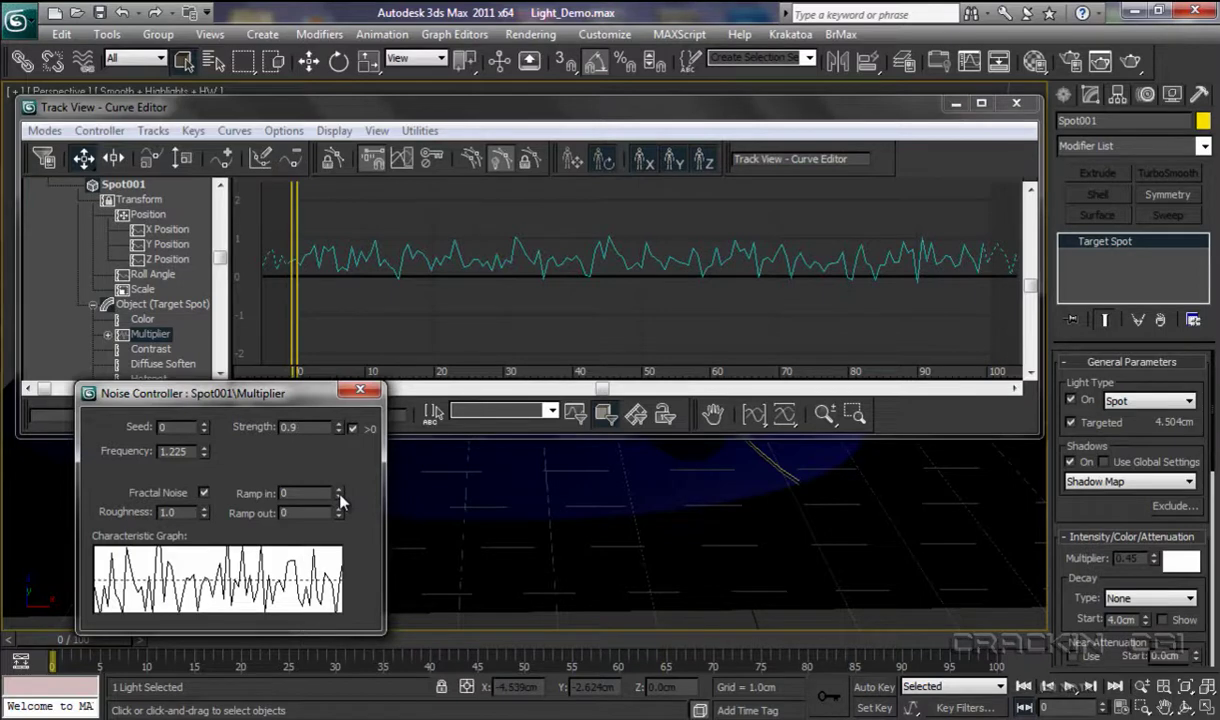
left_click_drag(339, 496, 346, 362)
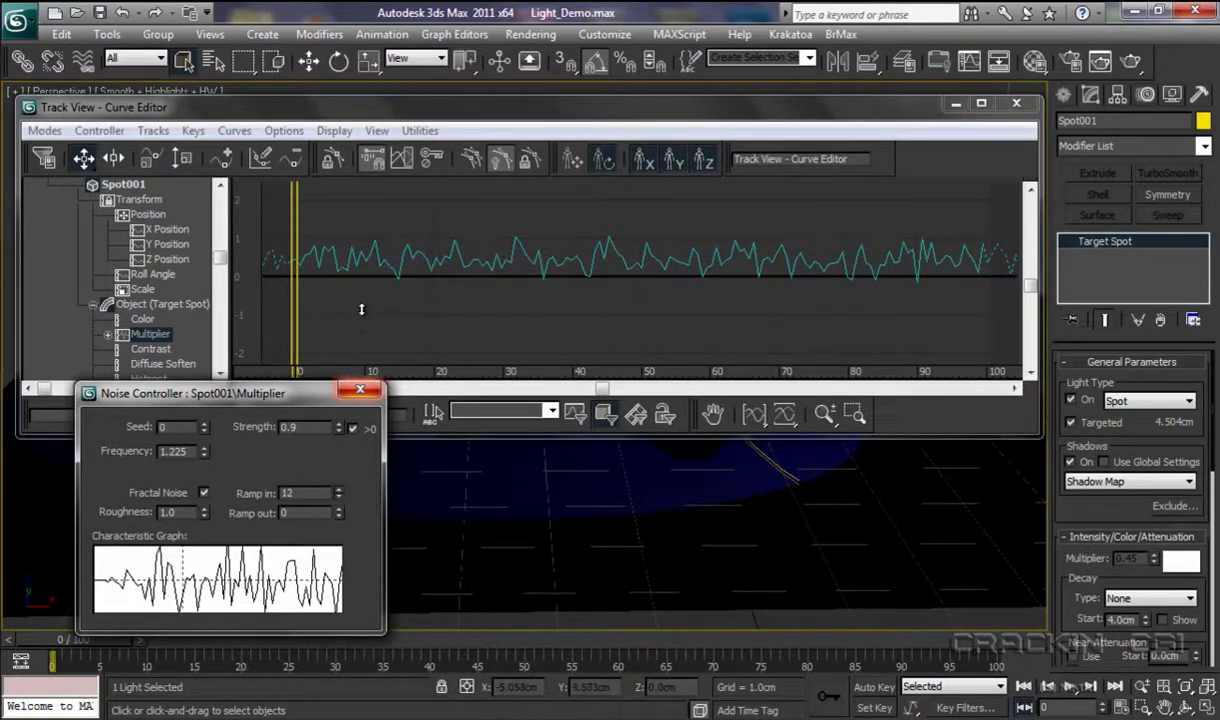
left_click_drag(346, 362, 247, 505)
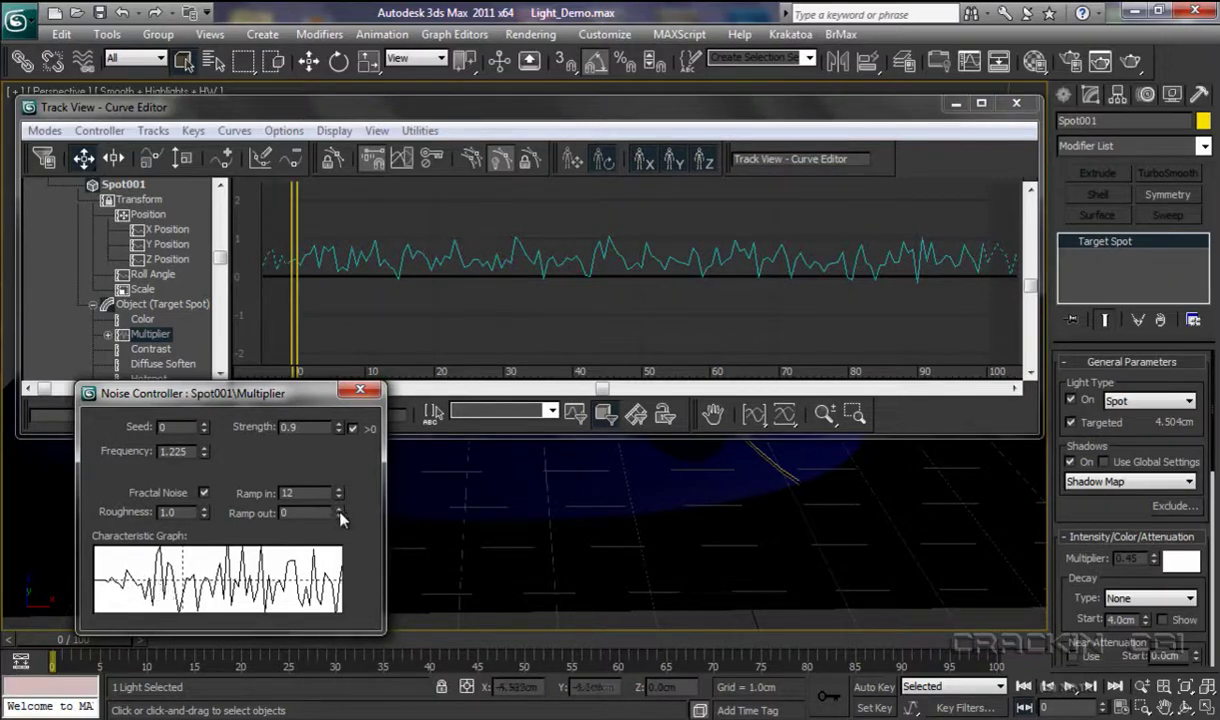
left_click_drag(341, 517, 366, 348)
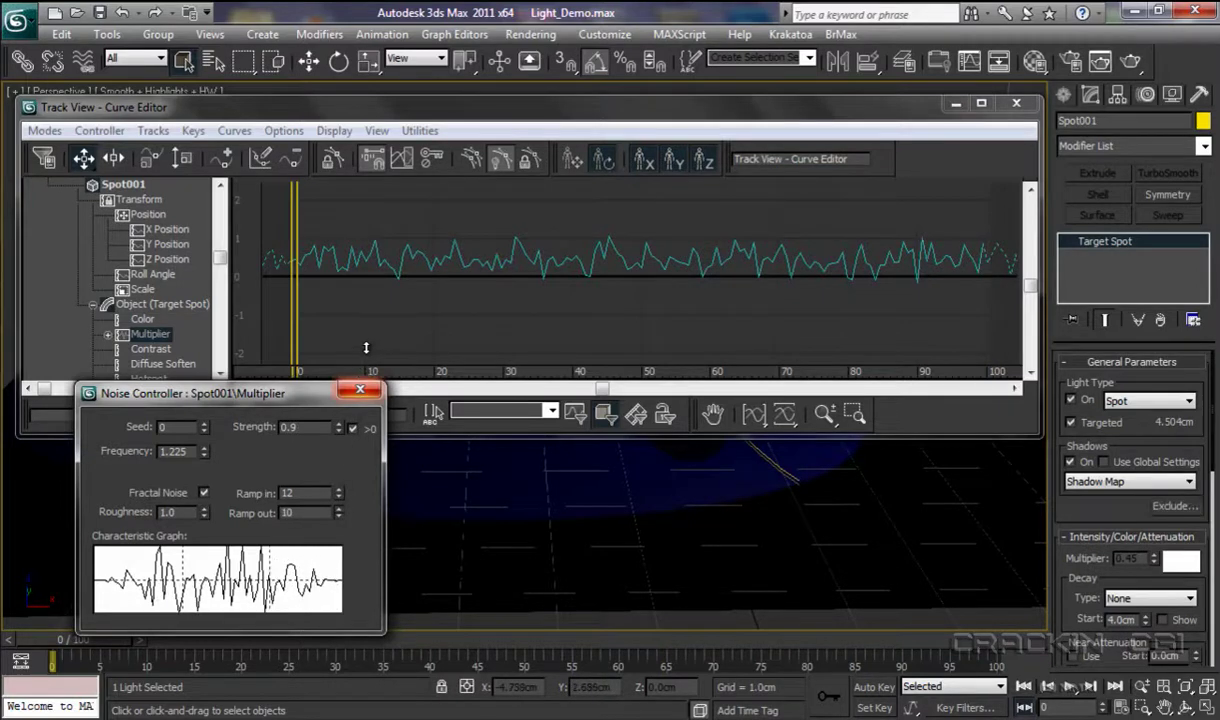